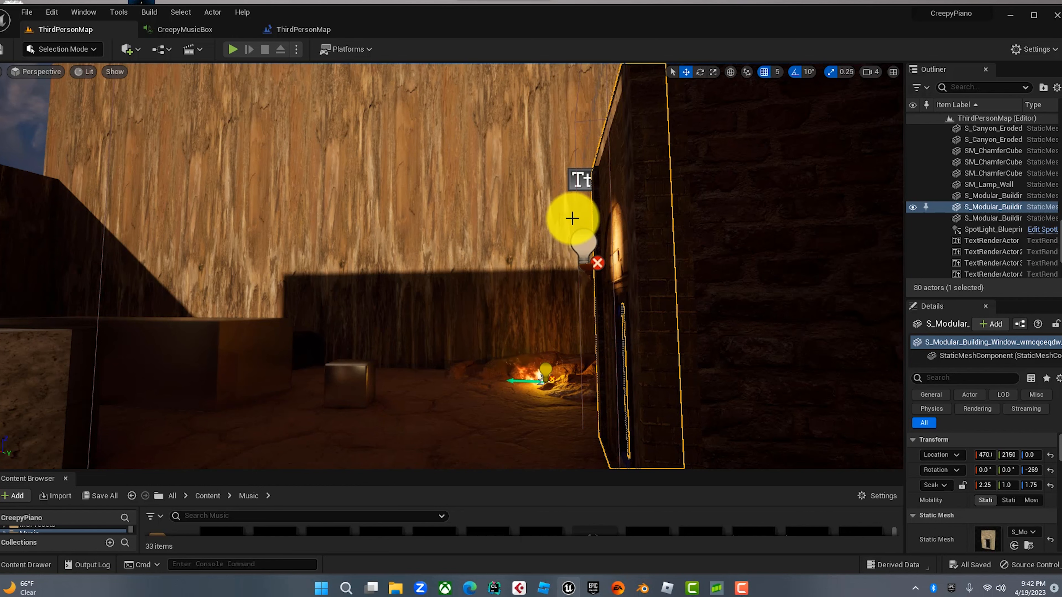
Select the point light beside the brick doorway in the level and view the surrounding canyon scene
left_click(572, 220)
left_click(582, 236)
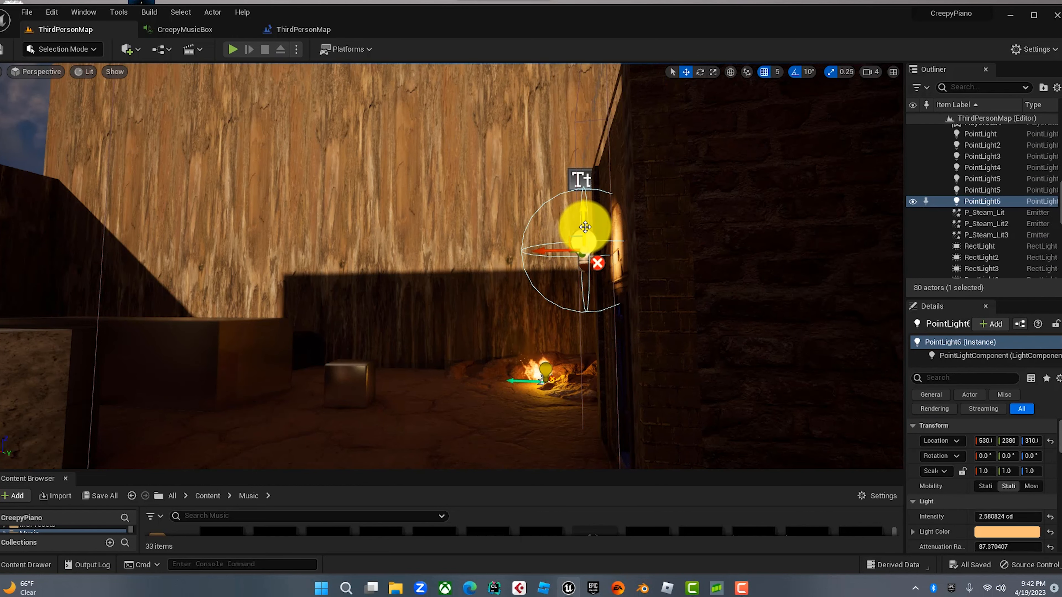
scroll(509, 310, "down", 3)
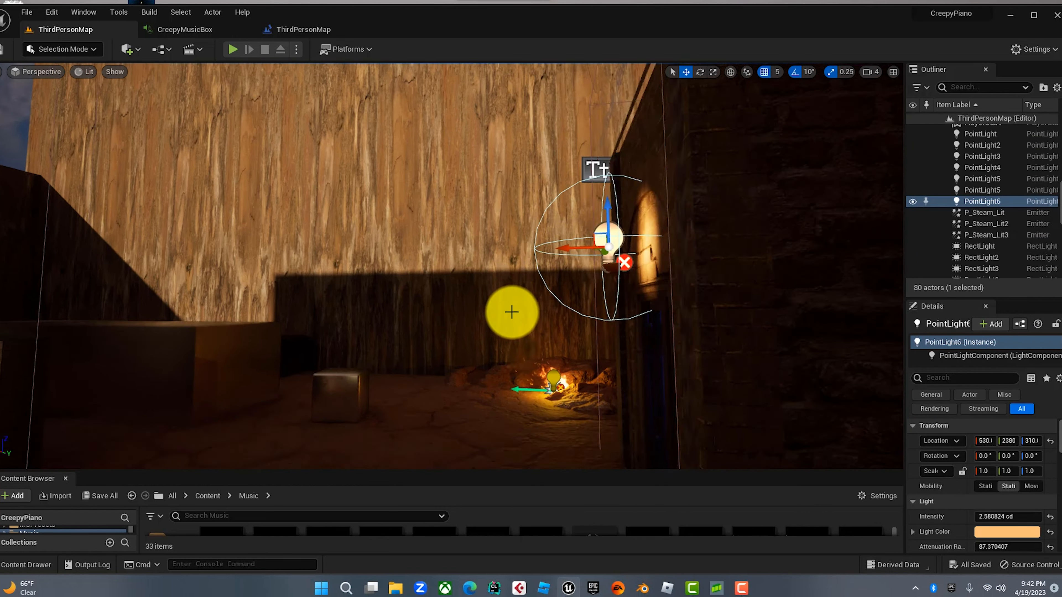
scroll(415, 317, "down", 5)
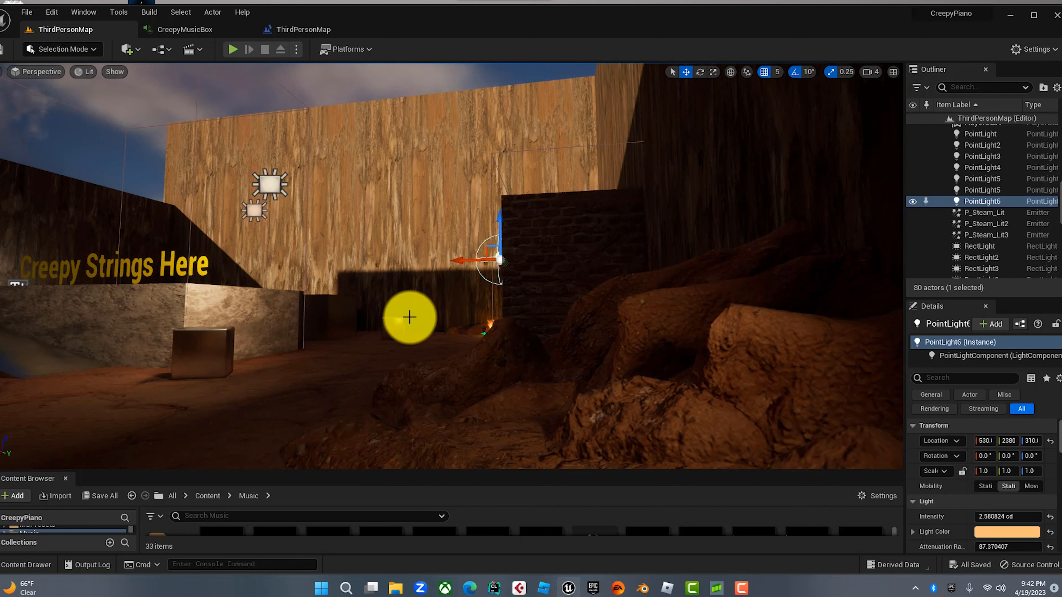
Switch to the CreepyMusicBox MetaSound and examine its Audio Beds group and audio sub mixer
left_click(181, 29)
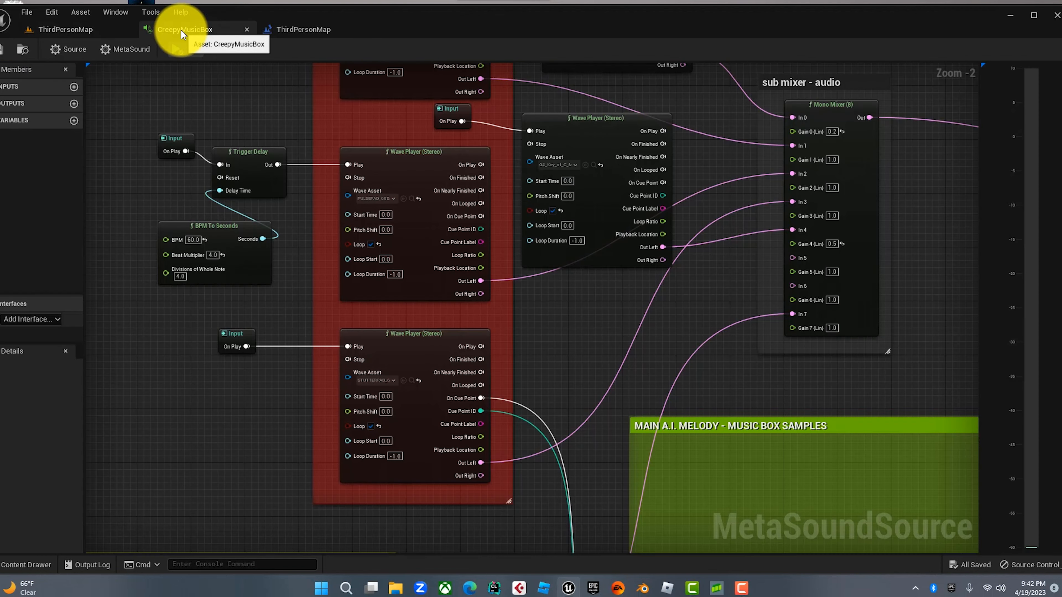
scroll(422, 241, "up", 1)
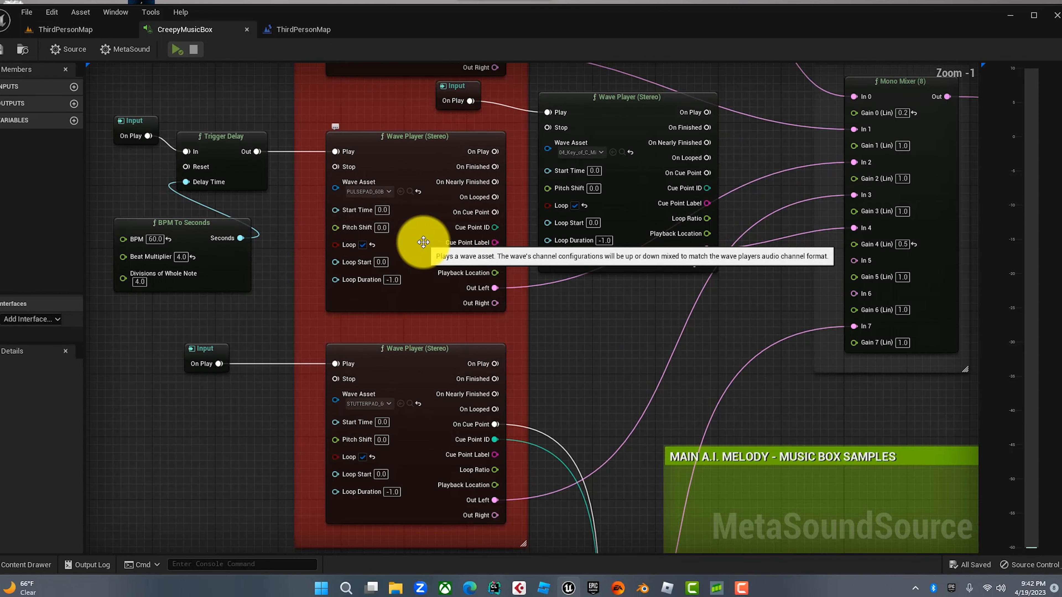
scroll(423, 242, "down", 3)
right_click_drag(542, 277, 548, 322)
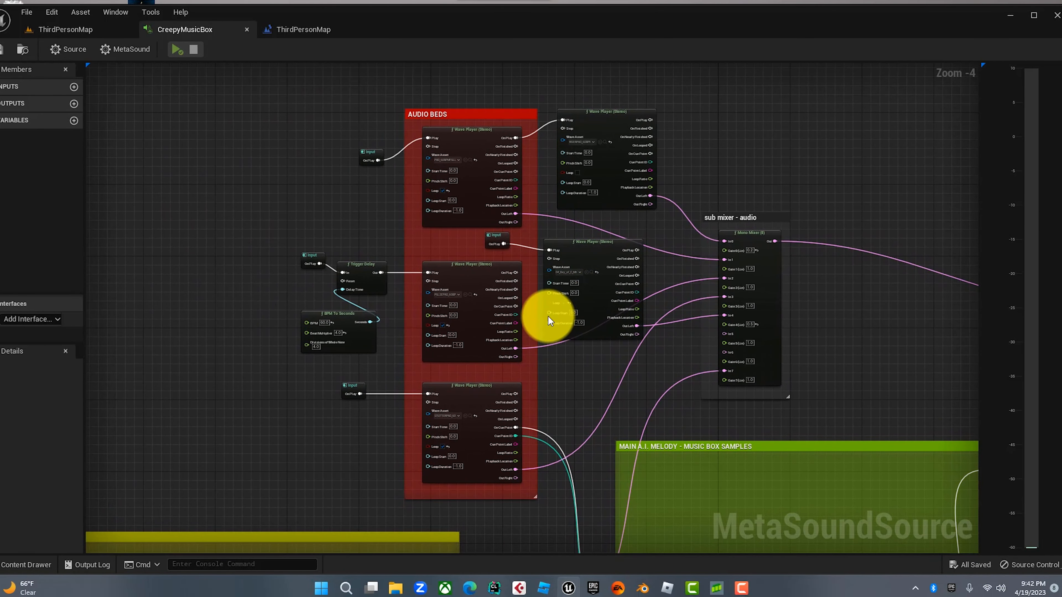
Preview the MetaSound three times, stopping playback after each pass, and check the first Audio Beds Wave Player
left_click(174, 50)
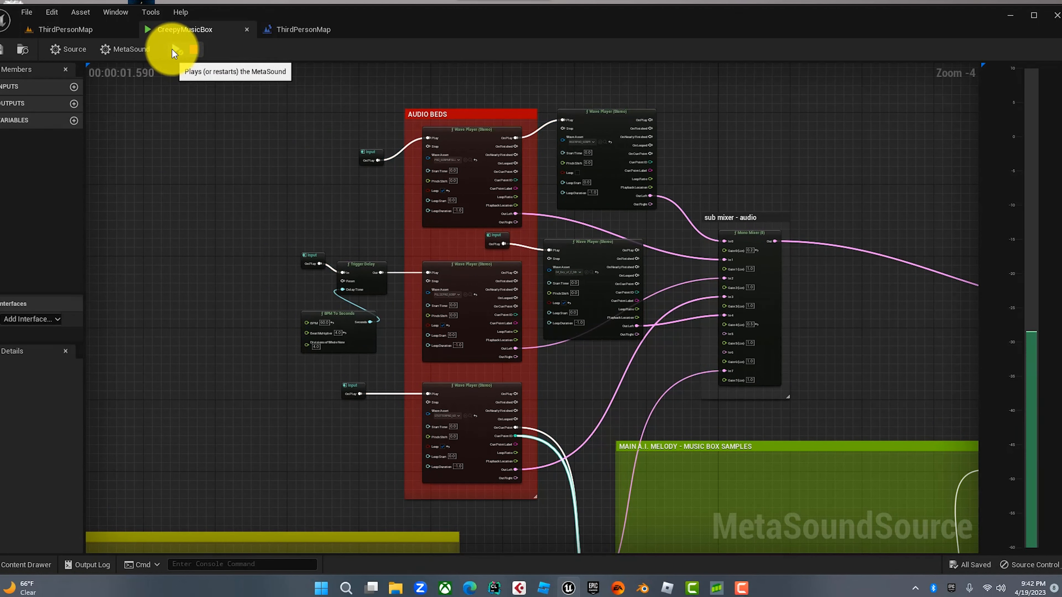
left_click(193, 49)
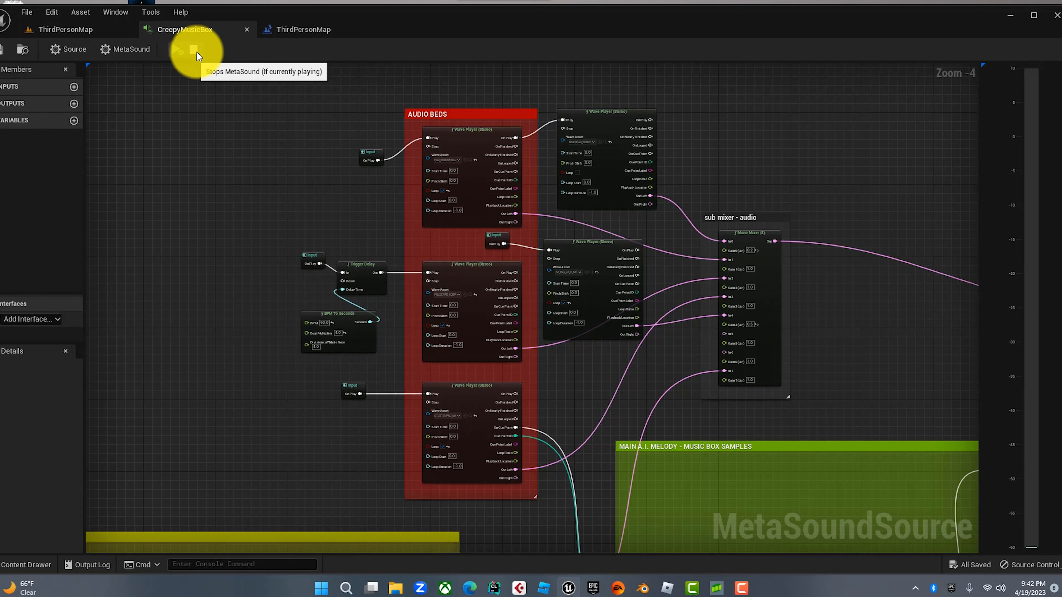
left_click(177, 49)
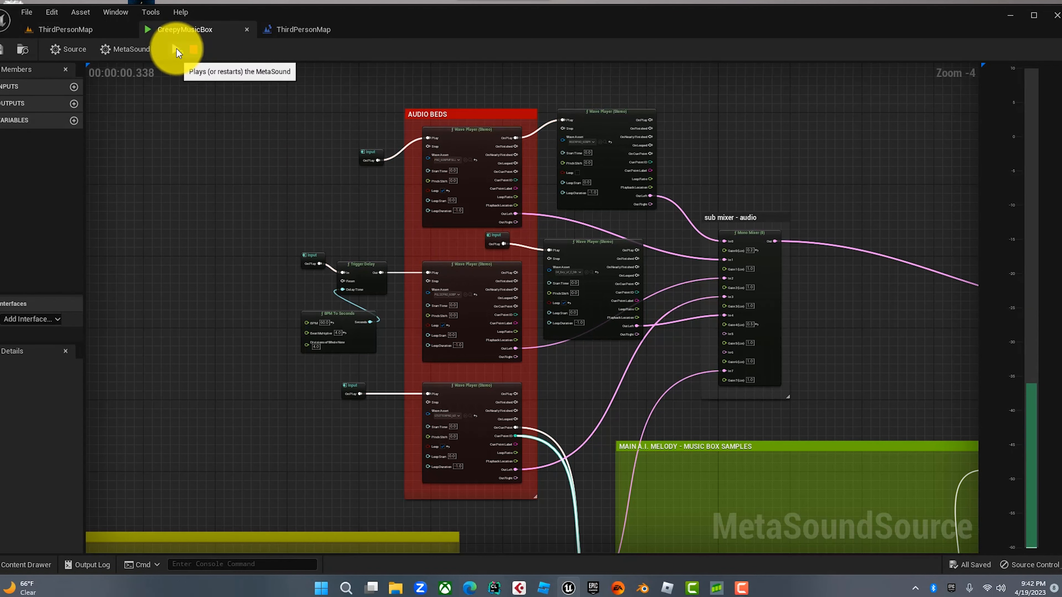
scroll(332, 159, "up", 2)
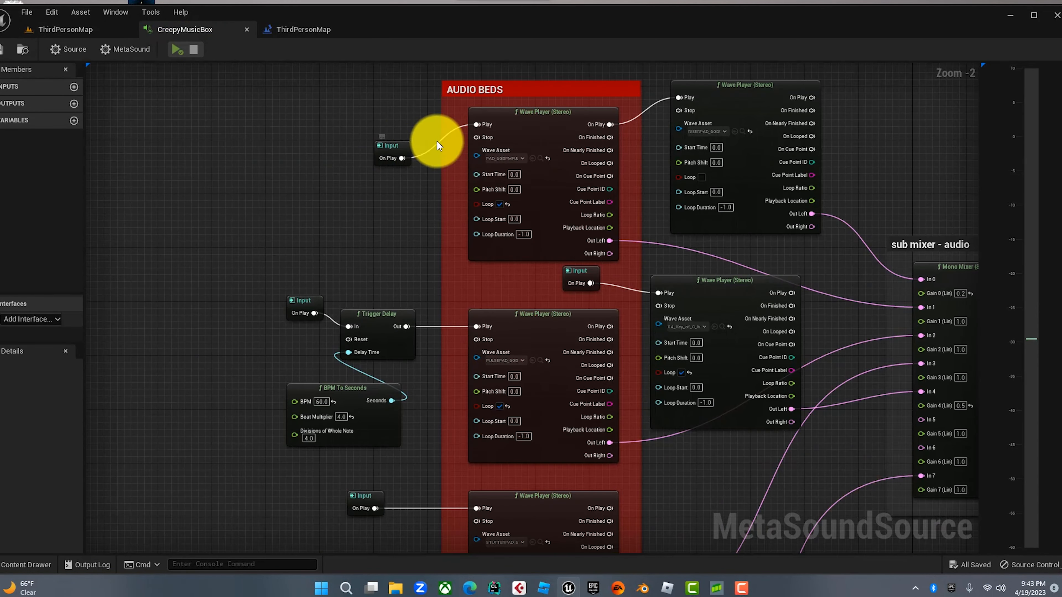
left_click(505, 159)
left_click(403, 199)
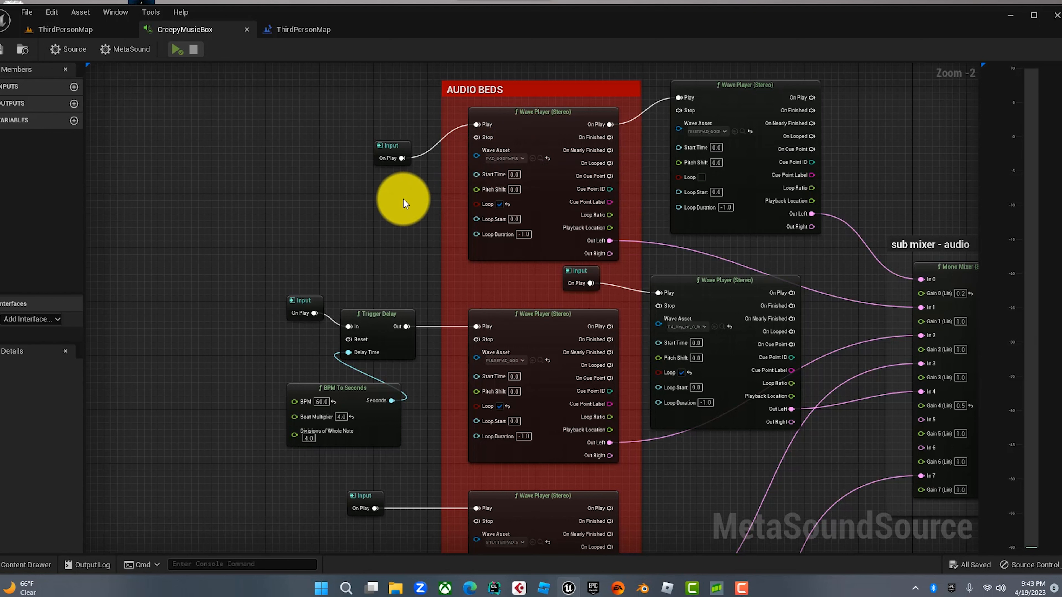
left_click(176, 51)
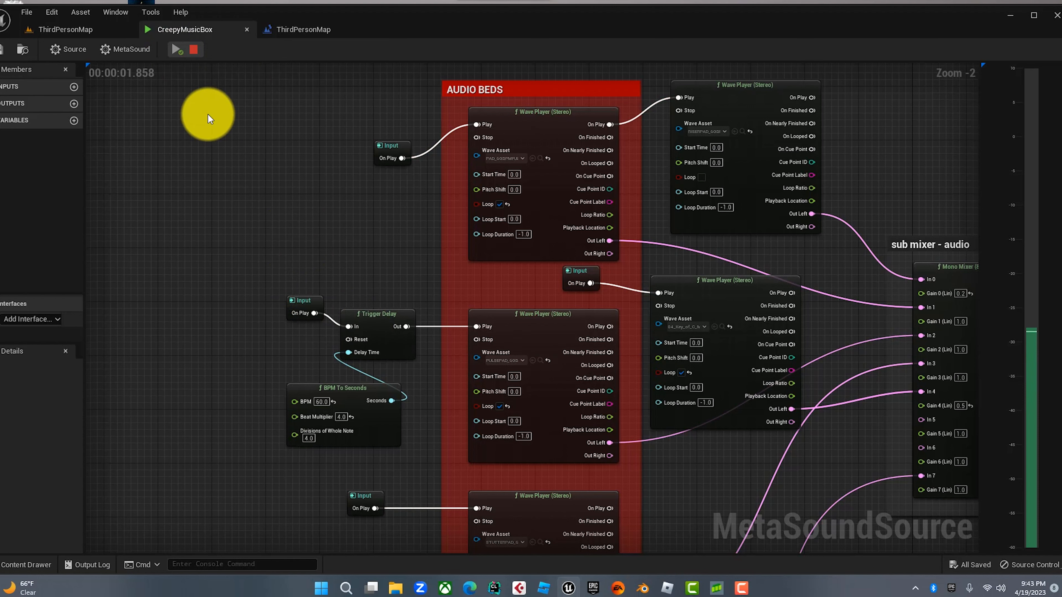
left_click(194, 53)
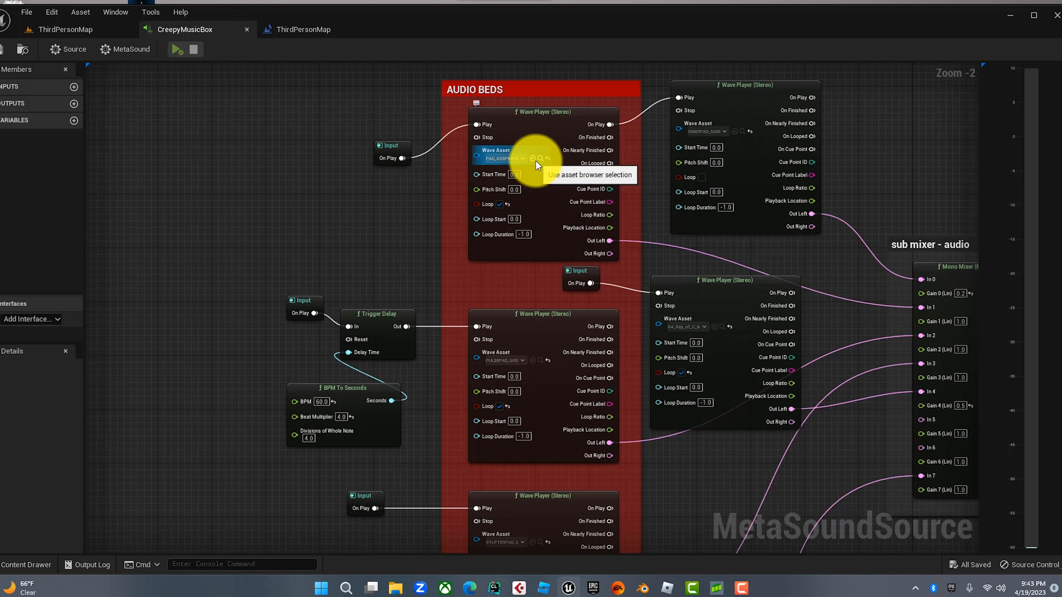
Play the MetaSound while inspecting the lower Audio Beds Wave Players and their mixer connections, and stop playback
right_click_drag(413, 234, 411, 210)
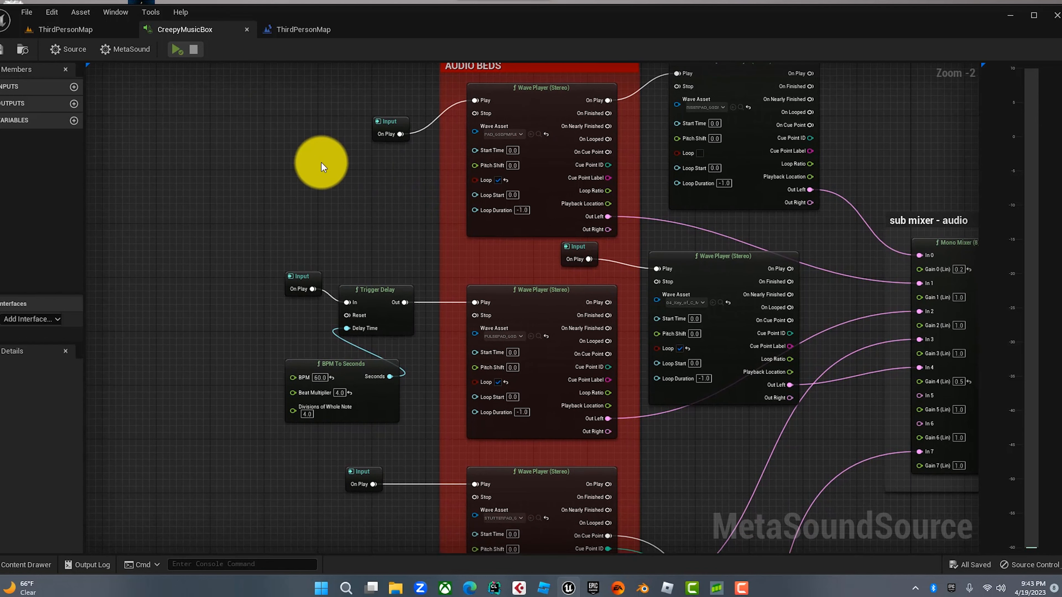
left_click(176, 49)
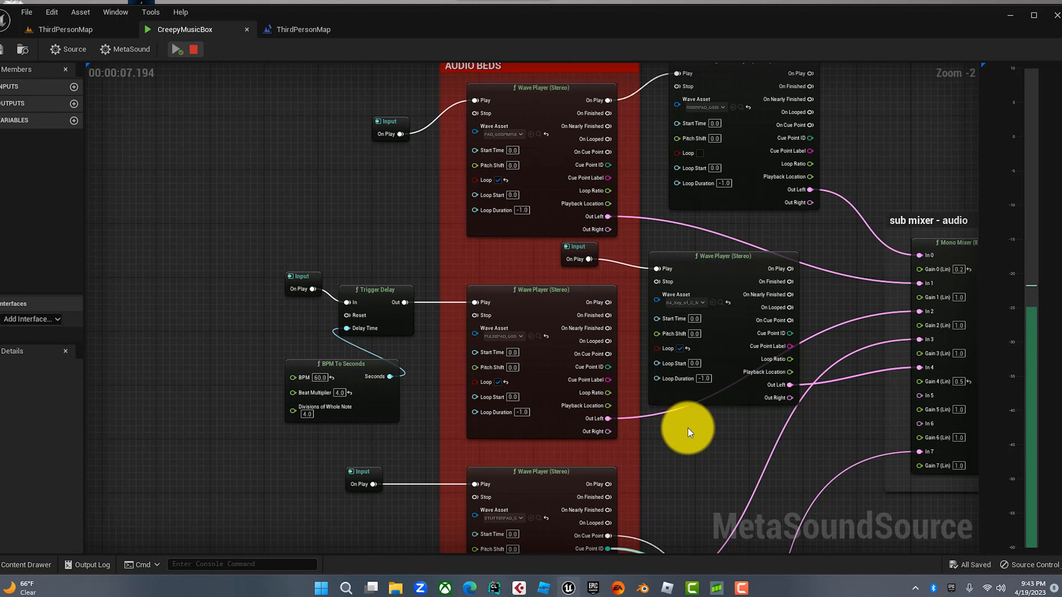
right_click_drag(688, 428, 612, 332)
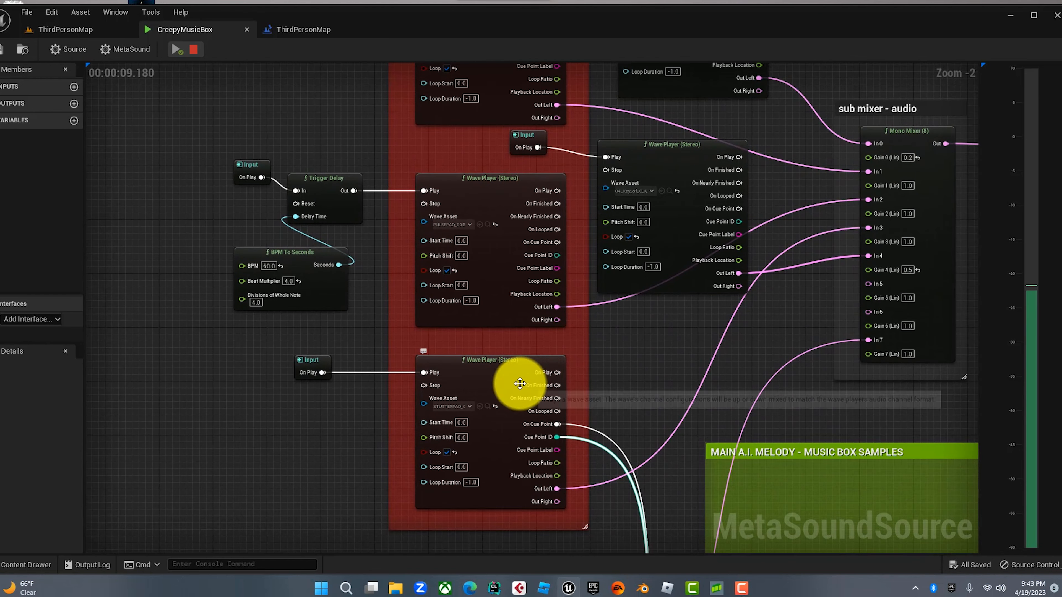
right_click_drag(622, 394, 656, 407)
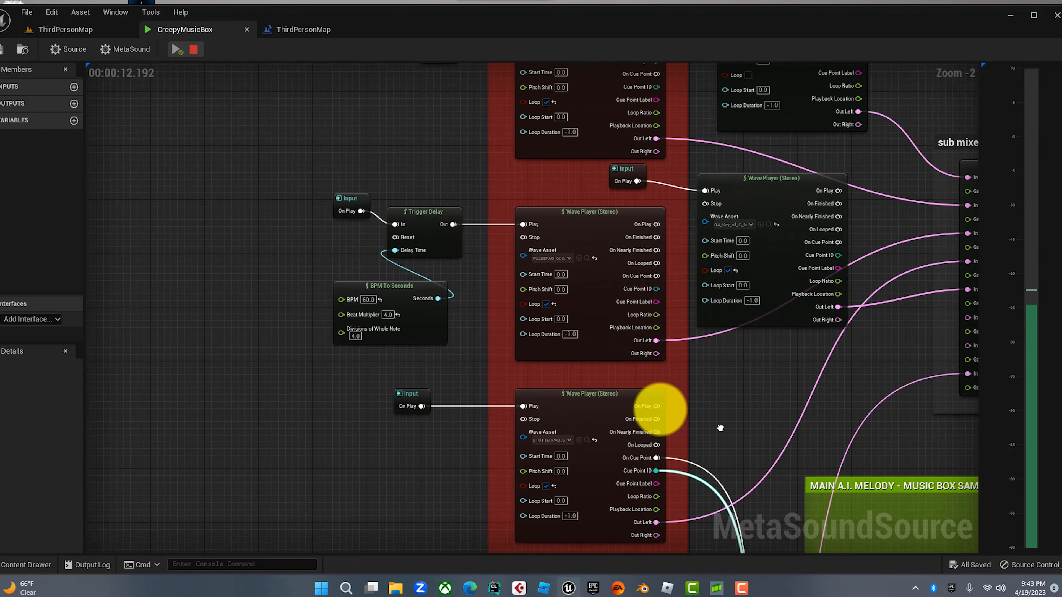
left_click(195, 49)
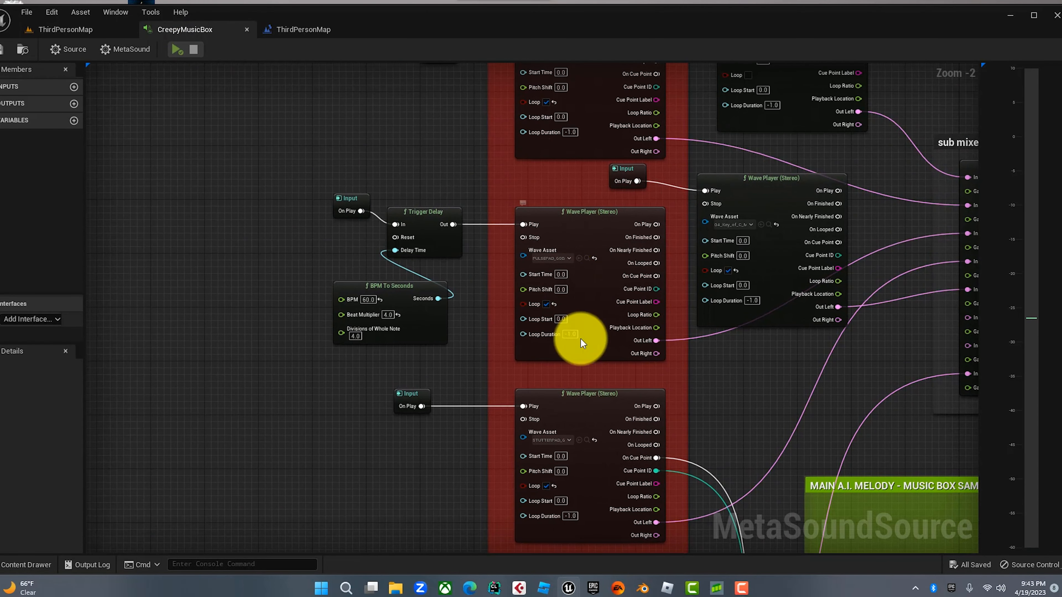
Move the On Play input node slightly up and closer to the first Audio Beds Wave Player it feeds
right_click_drag(450, 142, 381, 285)
scroll(393, 282, "up", 1)
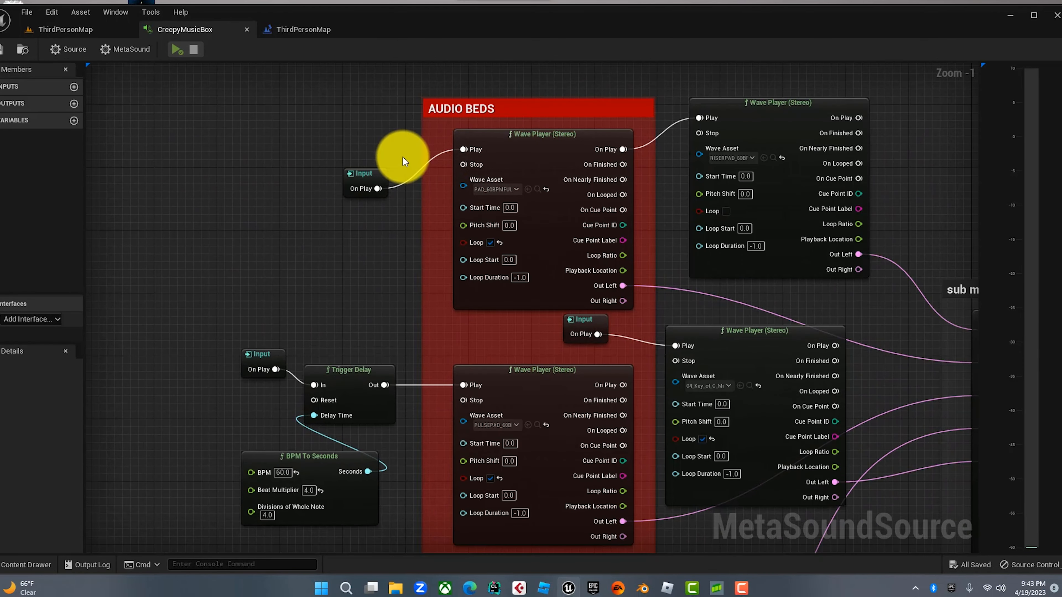
left_click_drag(381, 171, 392, 155)
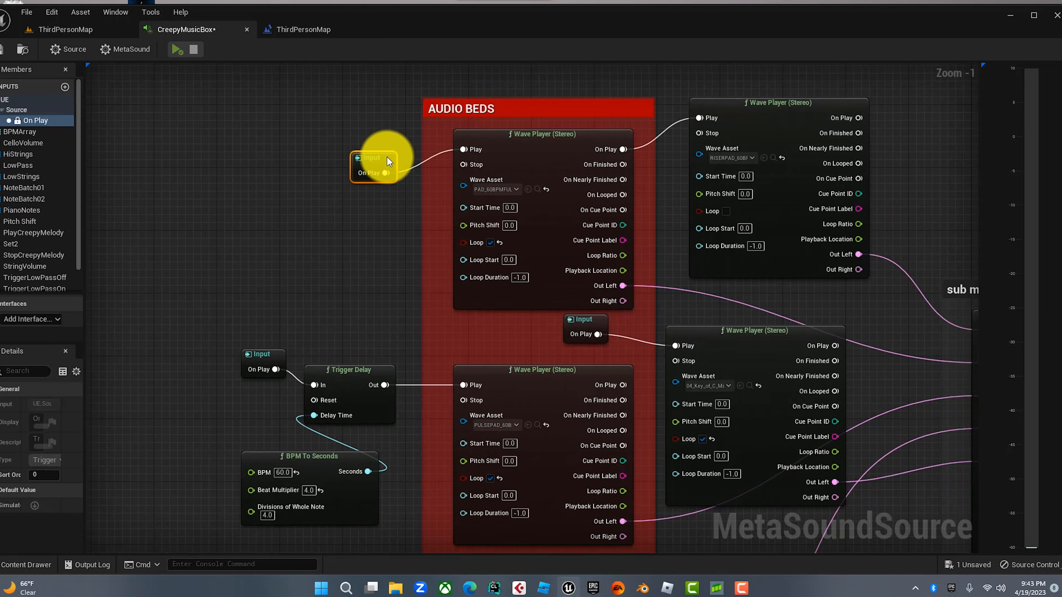
Check the sound waves available as Wave Asset for the first Audio Beds Wave Player without choosing another one
left_click(502, 189)
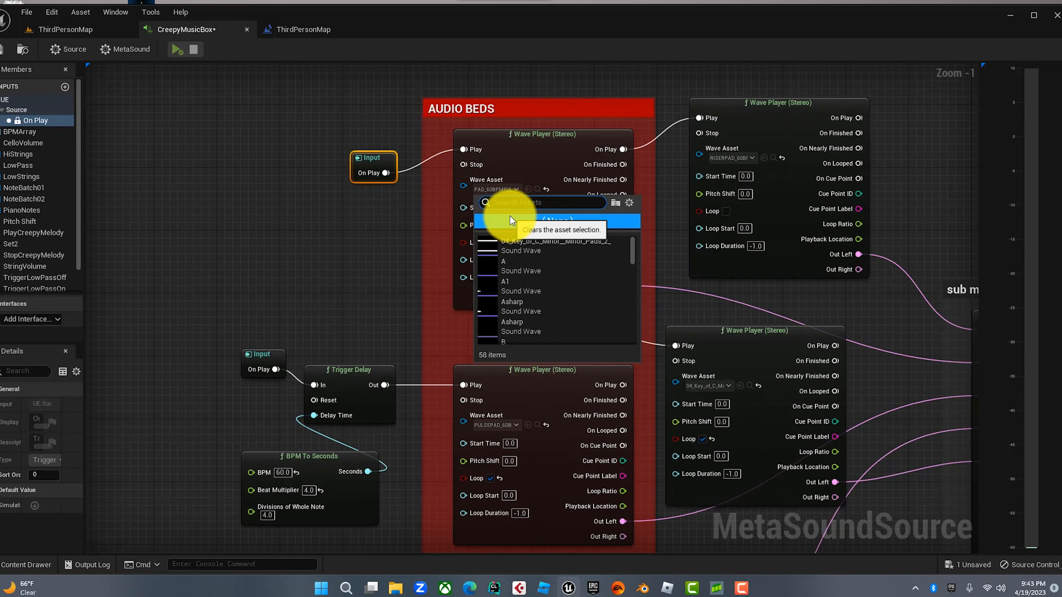
left_click(442, 210)
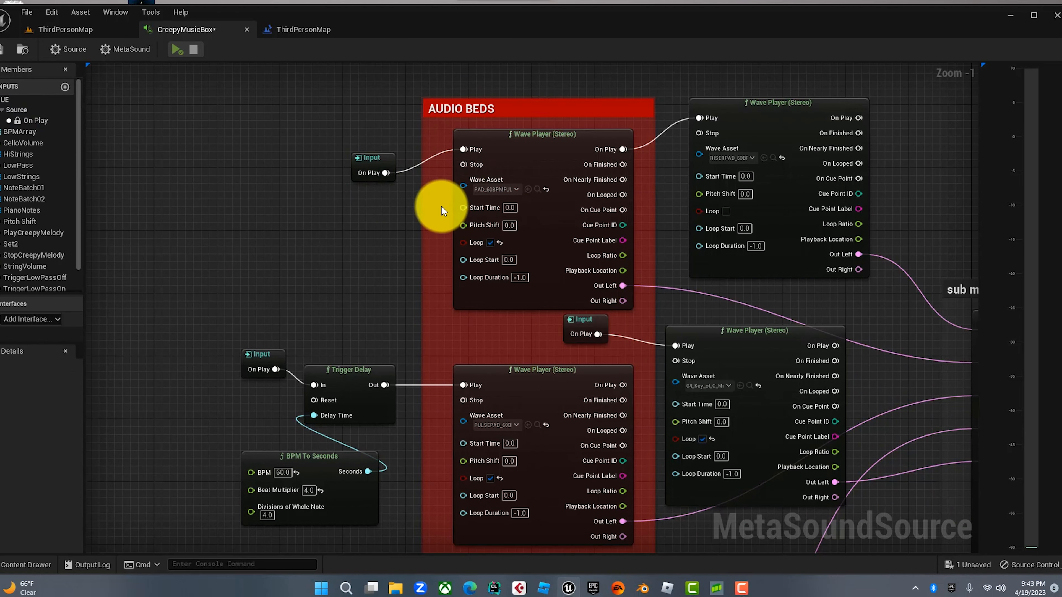
left_click(517, 190)
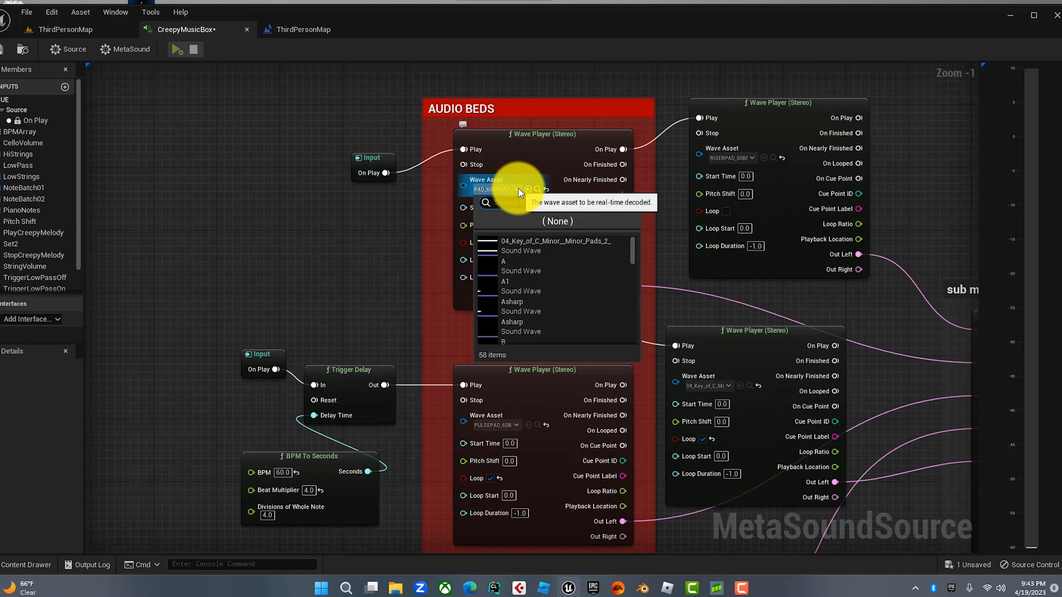
left_click(408, 202)
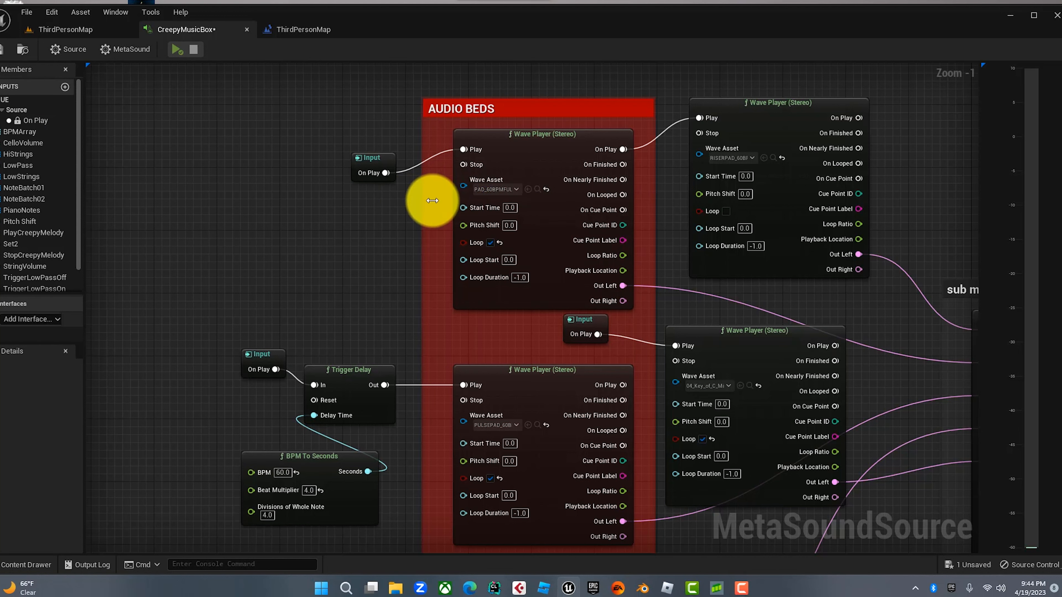
Find PULSEPAD_60BPMFull with the search "pulse" among the second Audio Beds Wave Player's assets and audition it
right_click_drag(667, 243, 530, 238)
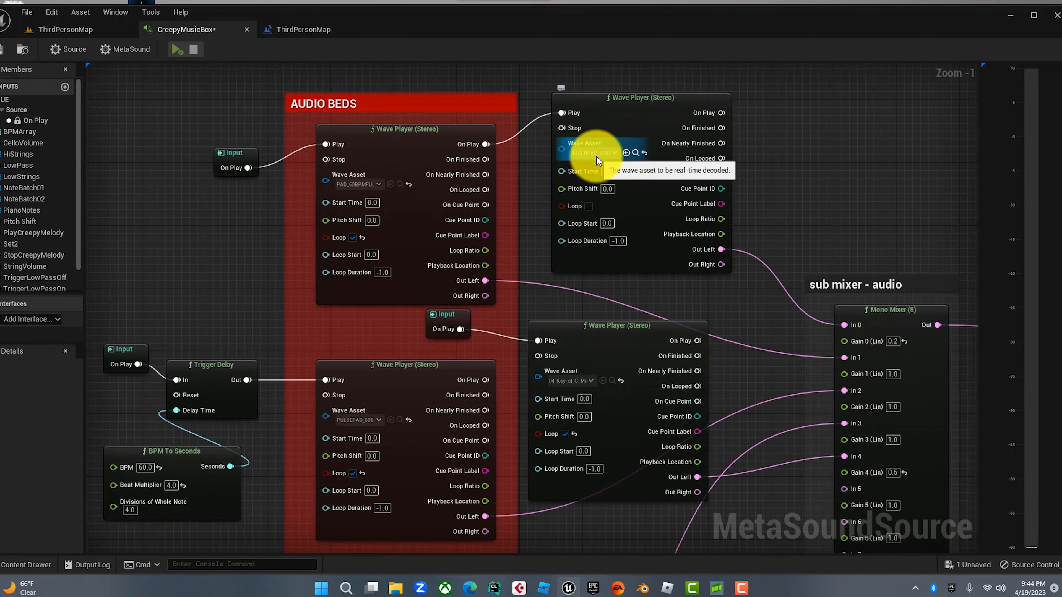
right_click_drag(666, 285, 522, 234)
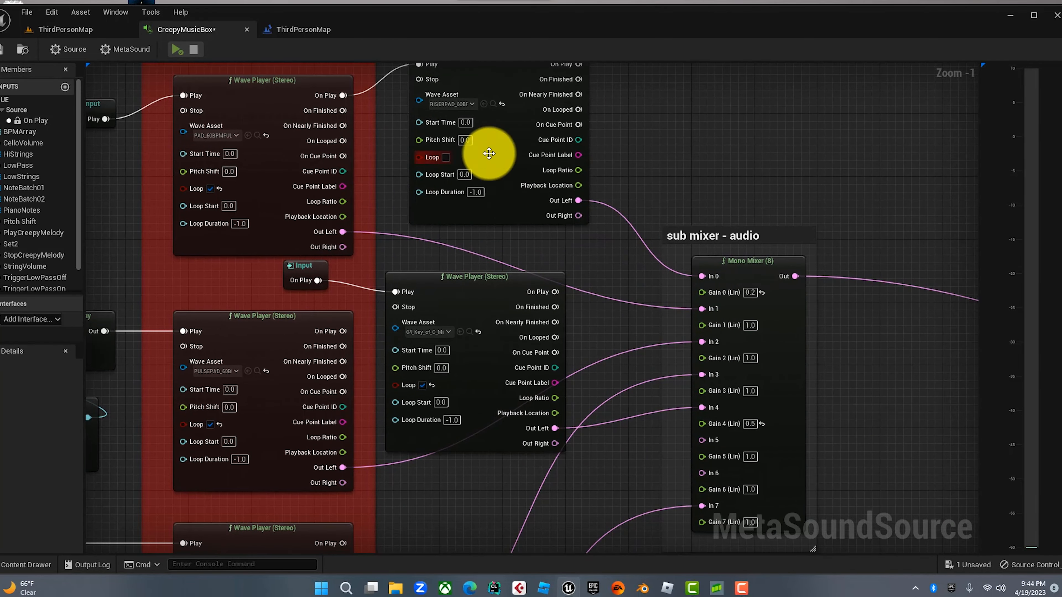
right_click_drag(722, 196, 700, 129)
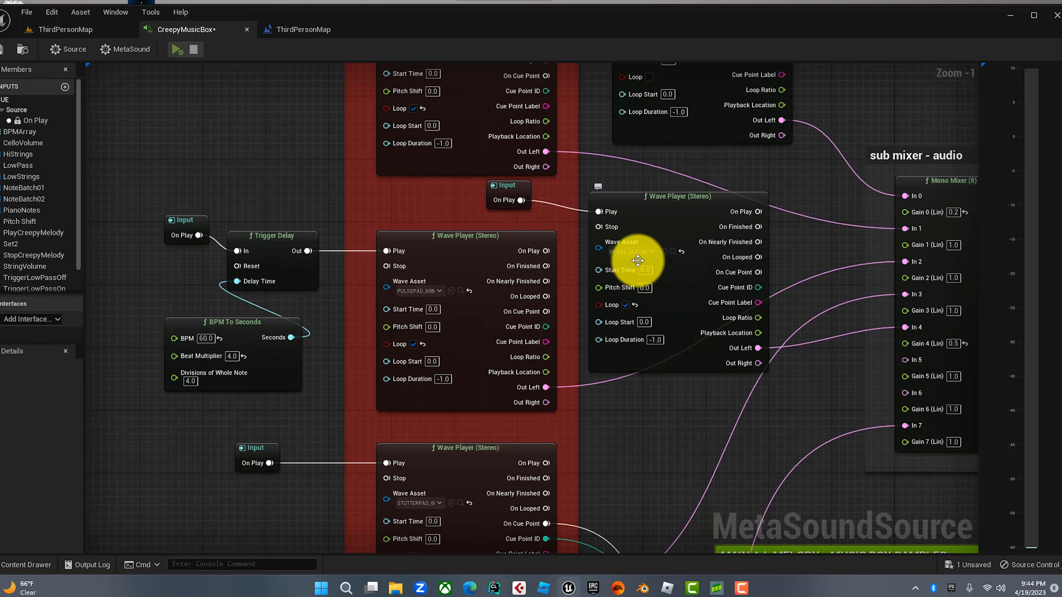
mouse_move(666, 160)
right_mouse_down()
mouse_move(659, 185)
mouse_move(664, 158)
right_mouse_up()
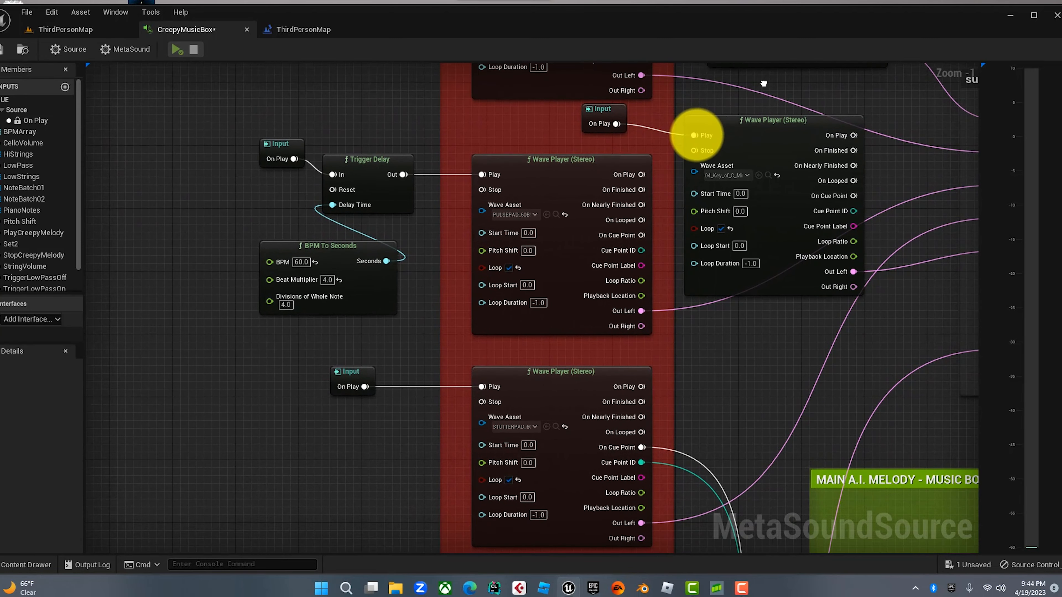
right_click_drag(764, 84, 745, 63)
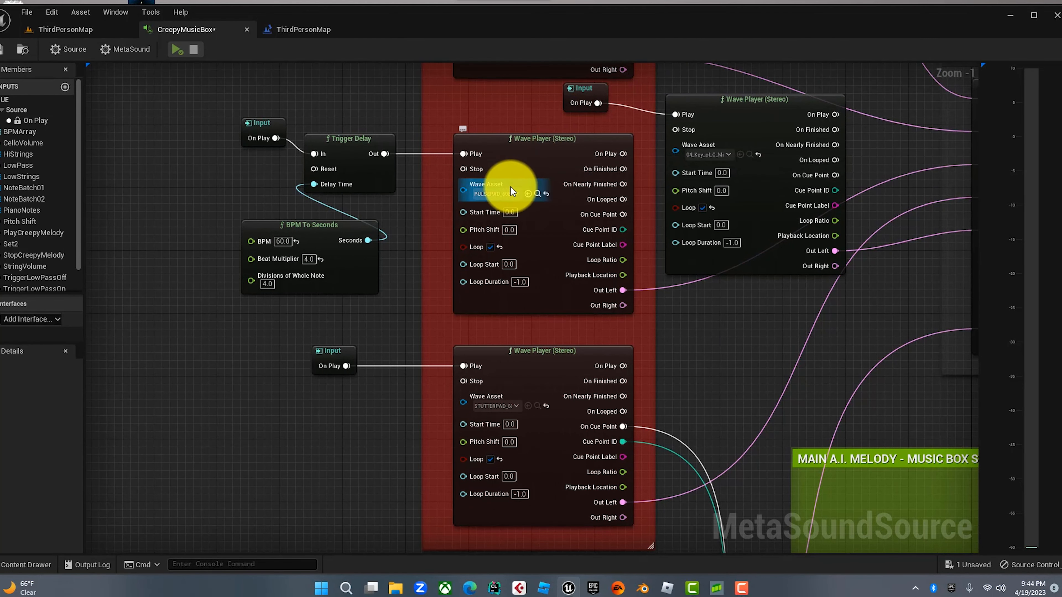
left_click(502, 193)
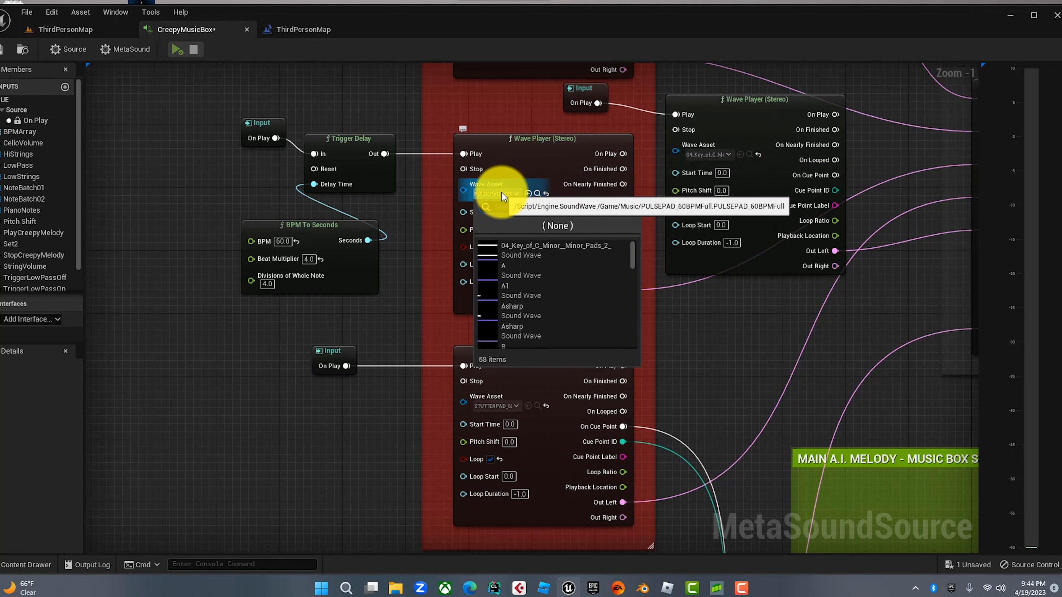
type("pulse")
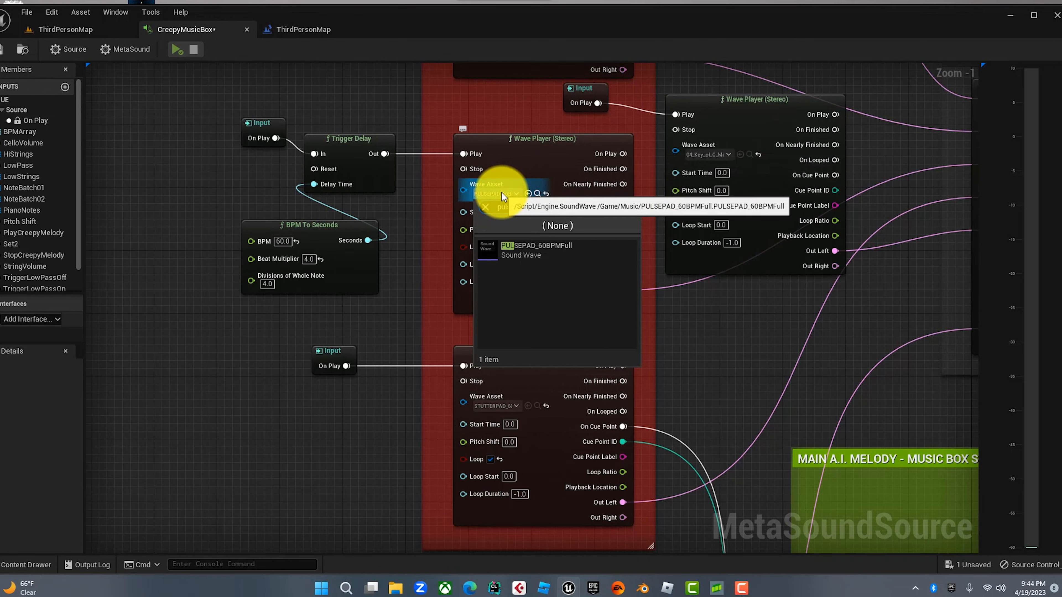
left_click(488, 250)
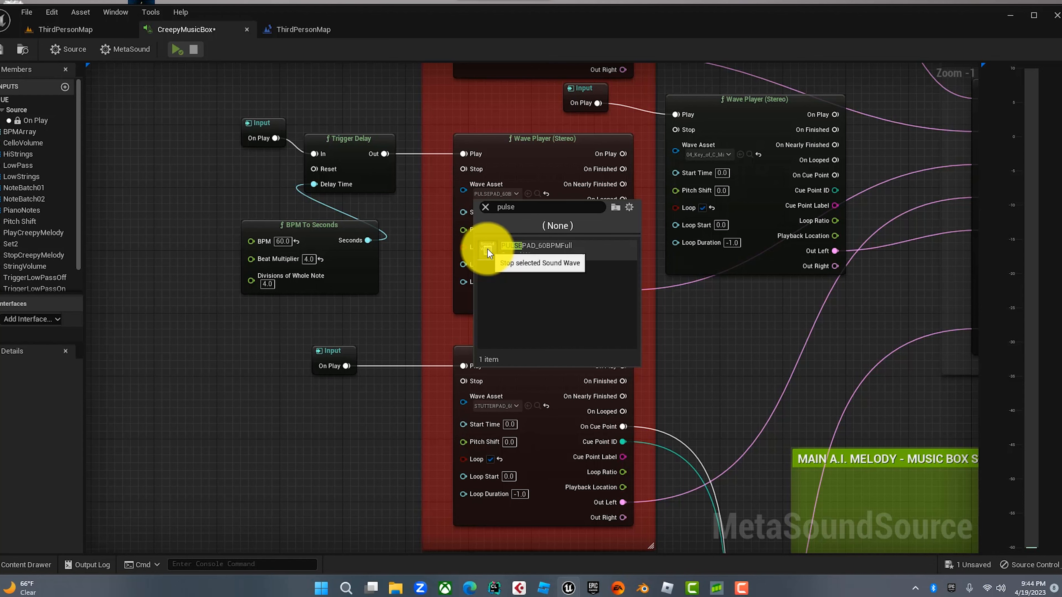
left_click(418, 215)
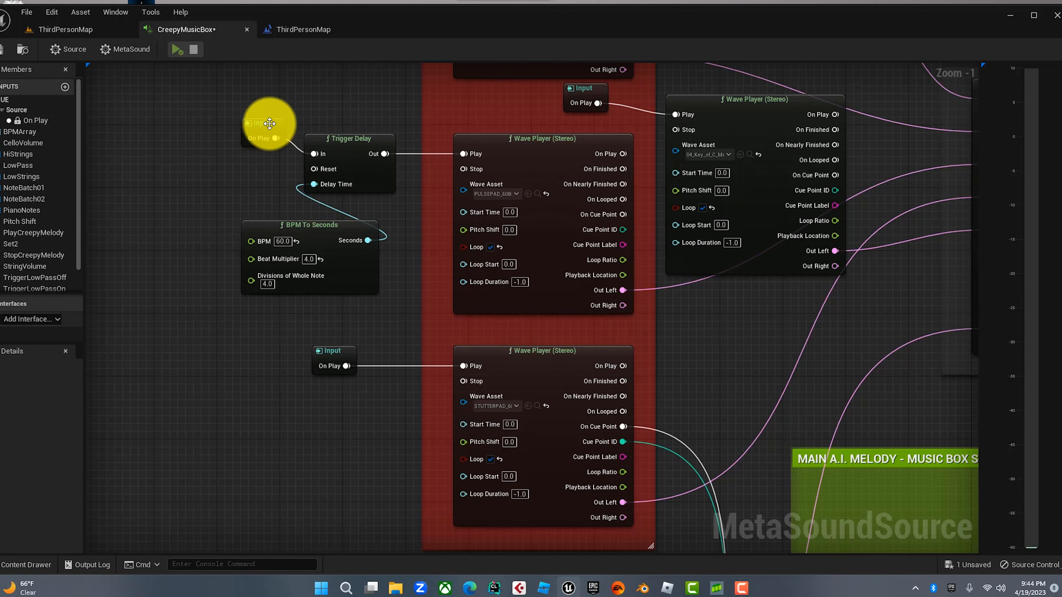
Play the MetaSound to hear how the pulse pad enters after its Trigger Delay, and stop playback
left_click(176, 49)
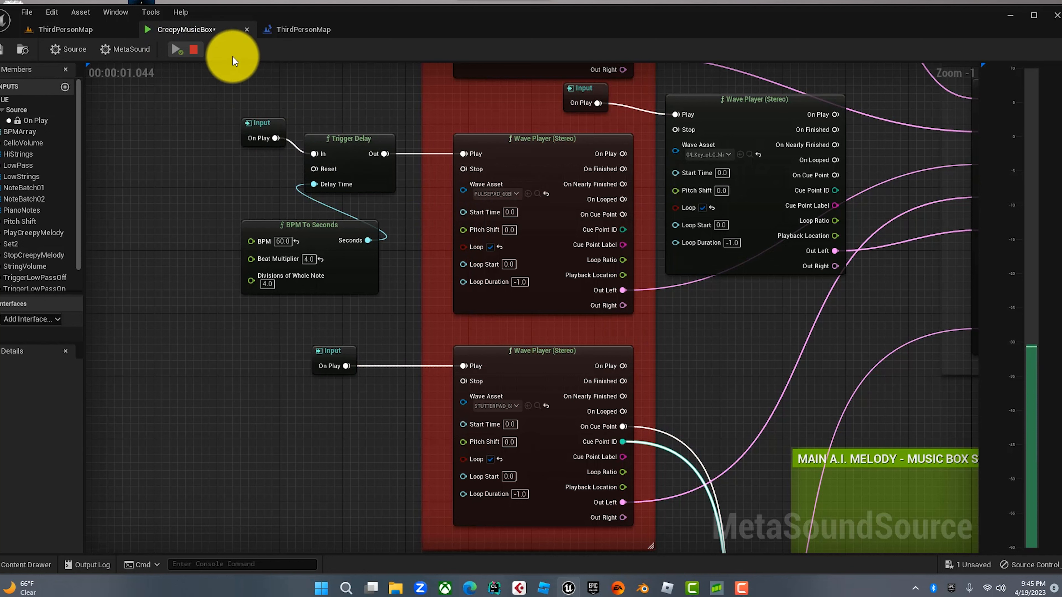
left_click(200, 47)
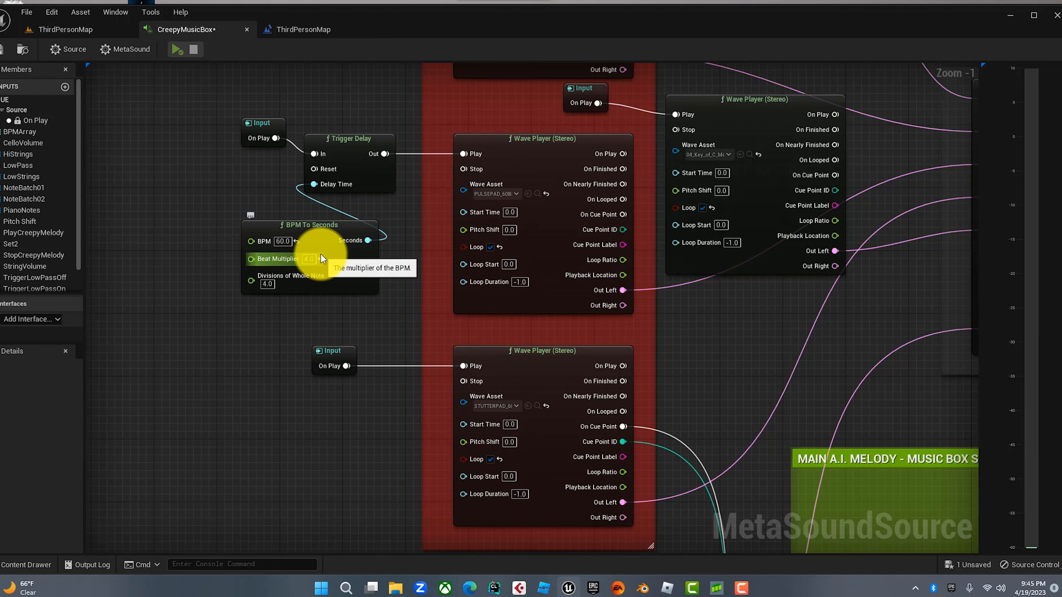
Find RISERPAD_60BPMFull with the search "riser" among the assets of the Wave Player beside Audio Beds and audition it
scroll(458, 238, "down", 1)
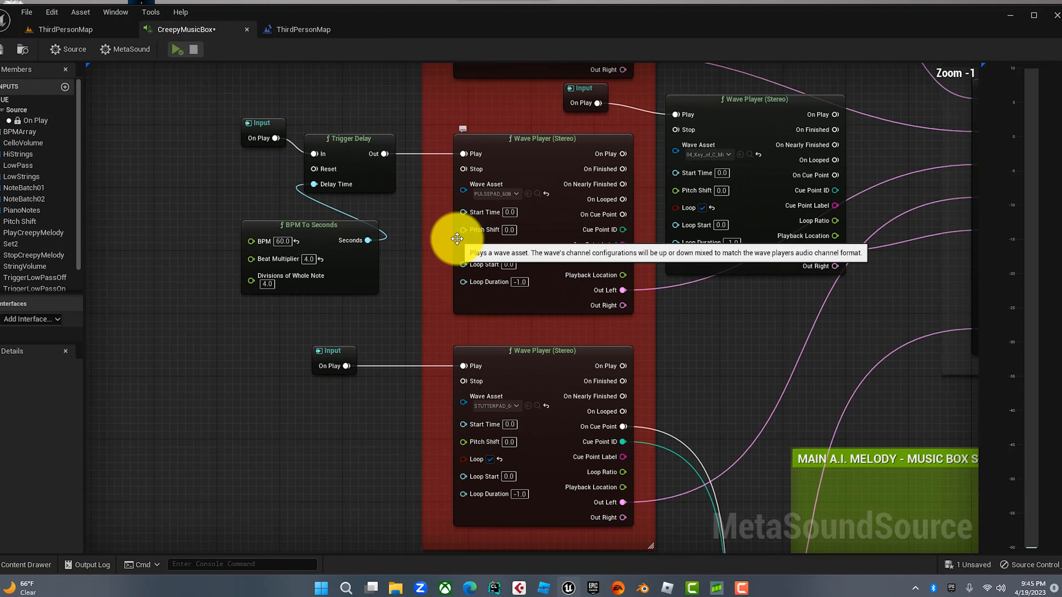
scroll(458, 237, "up", 1)
right_click_drag(662, 80, 602, 308)
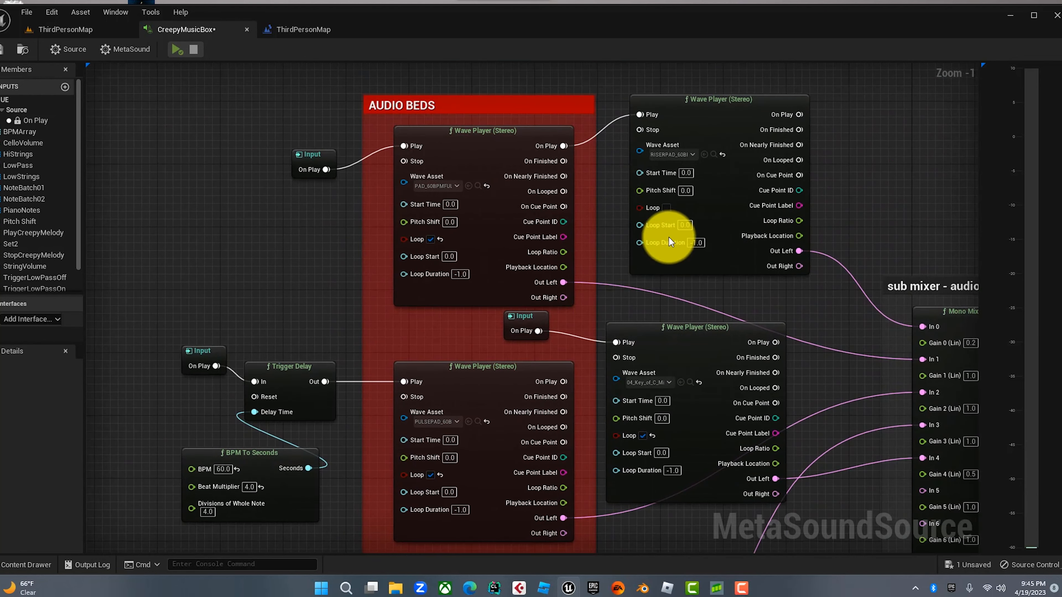
left_click(666, 156)
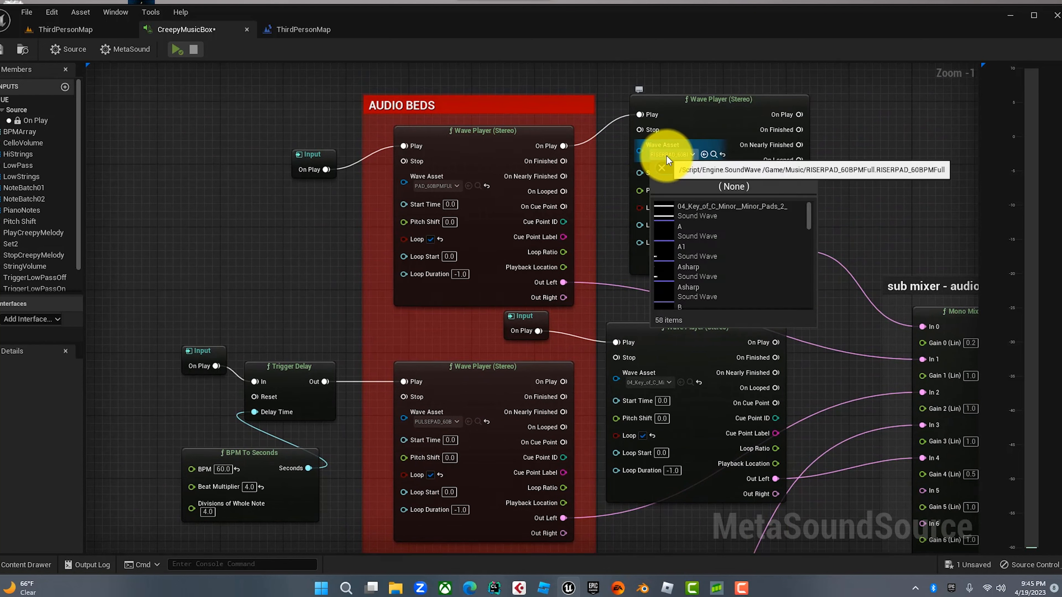
type("riser")
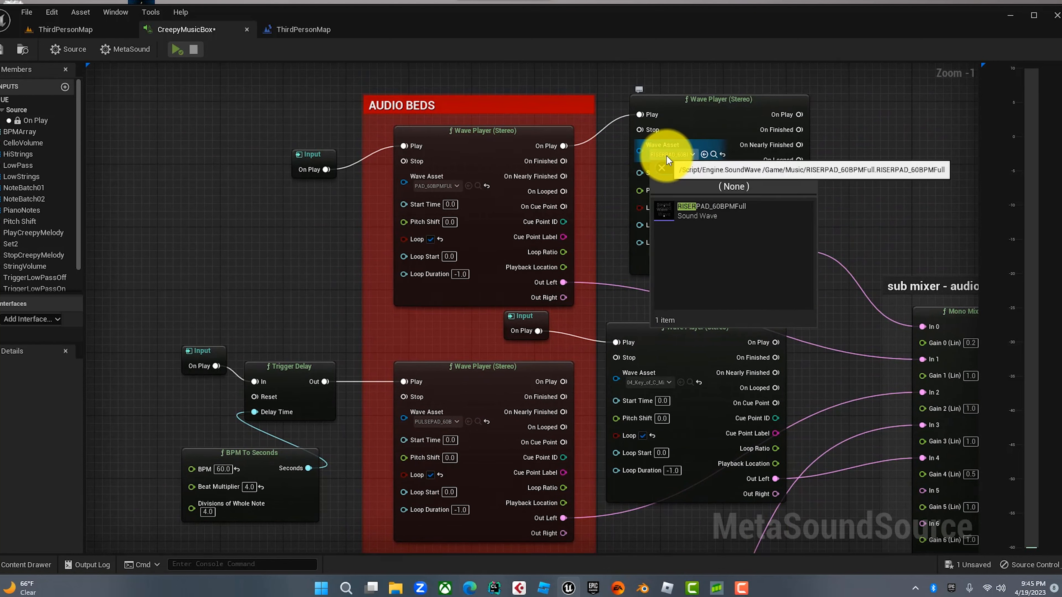
left_click(664, 209)
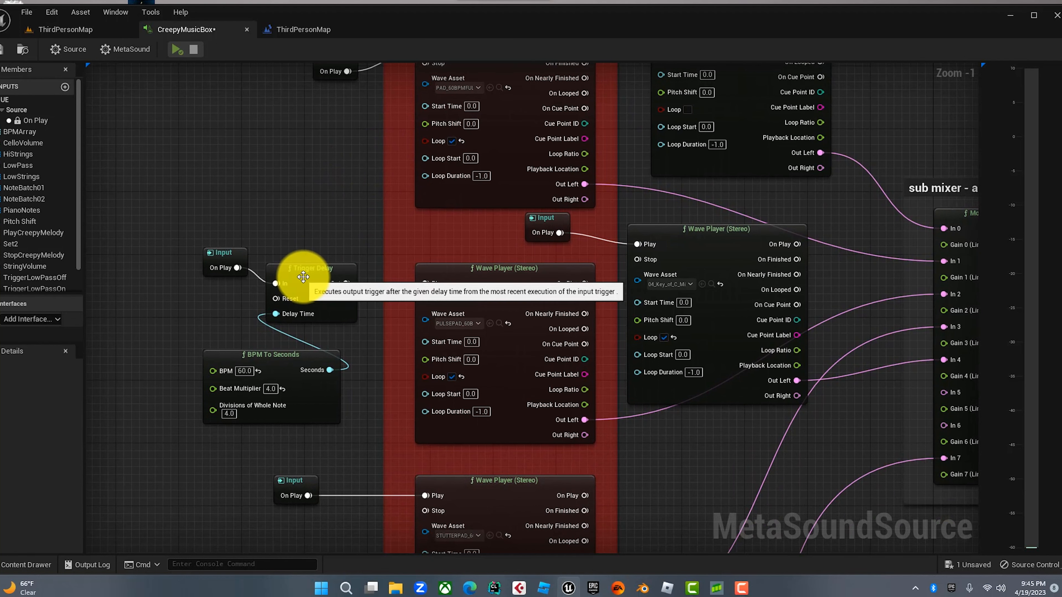
Inspect the Trigger Delay and its BPM To Seconds node, play the MetaSound to hear the layered beds, and stop playback
left_click(300, 276)
left_click(272, 379)
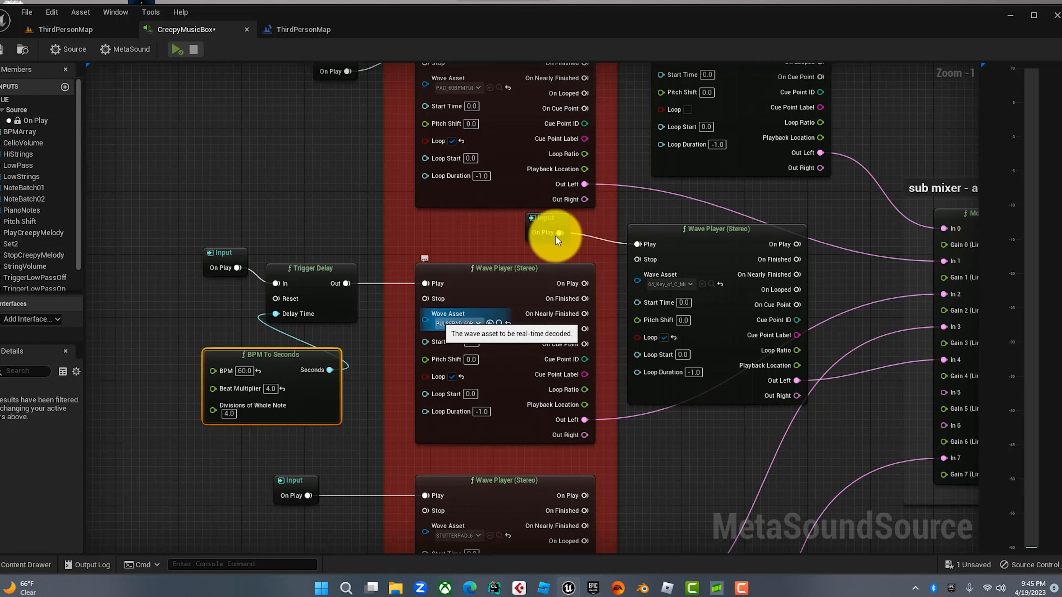
left_click(173, 50)
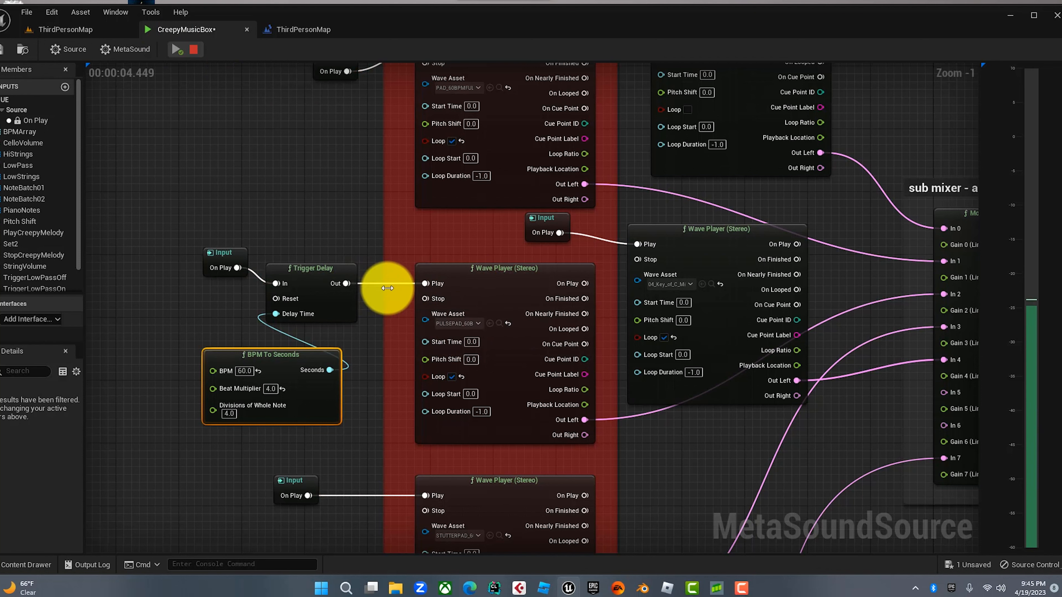
left_click(194, 49)
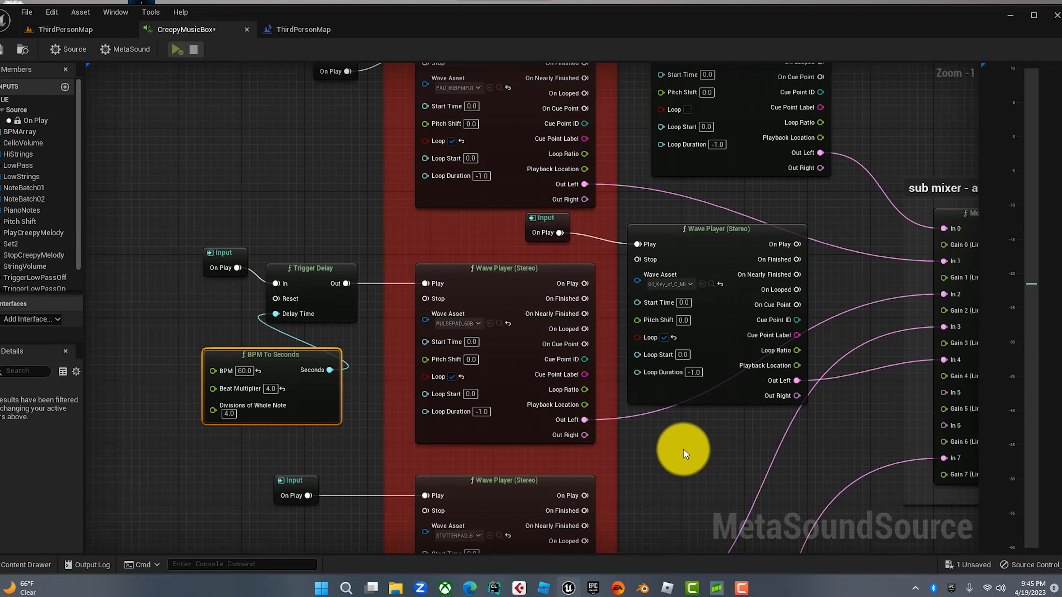
Find STUTTERPAD_60BPMFull with the search "stutt" among the lowest Audio Beds Wave Player's assets, audition it, and close the list
right_click_drag(683, 446, 680, 375)
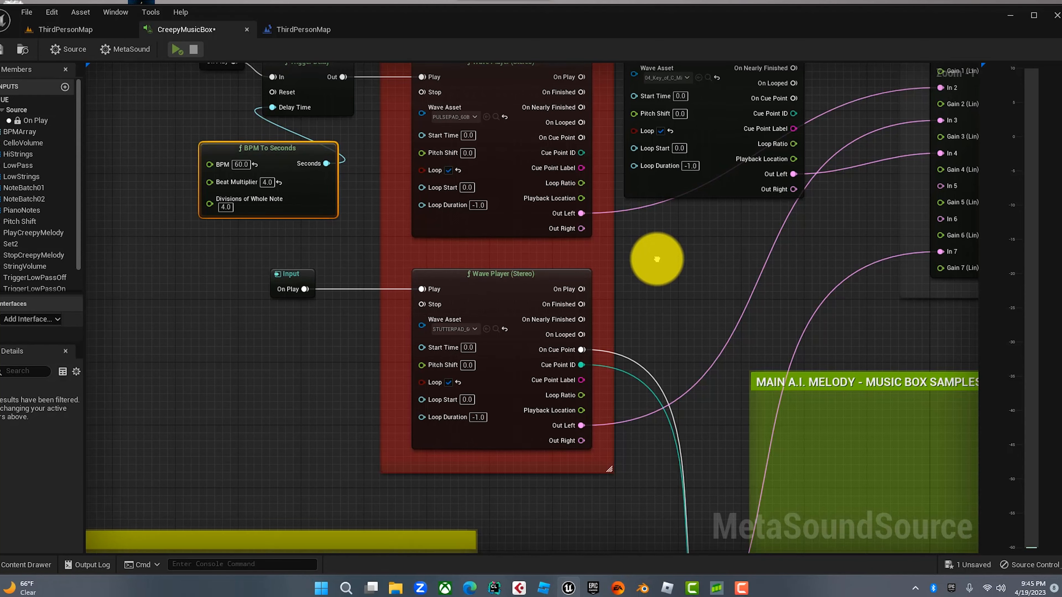
right_click_drag(656, 256, 549, 155)
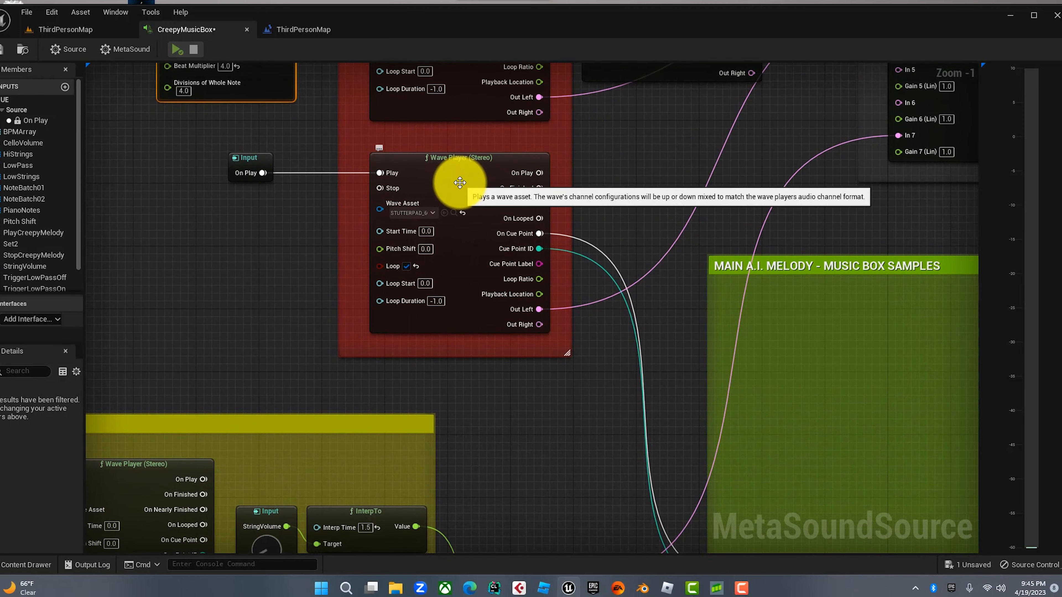
left_click(416, 212)
type("stutt")
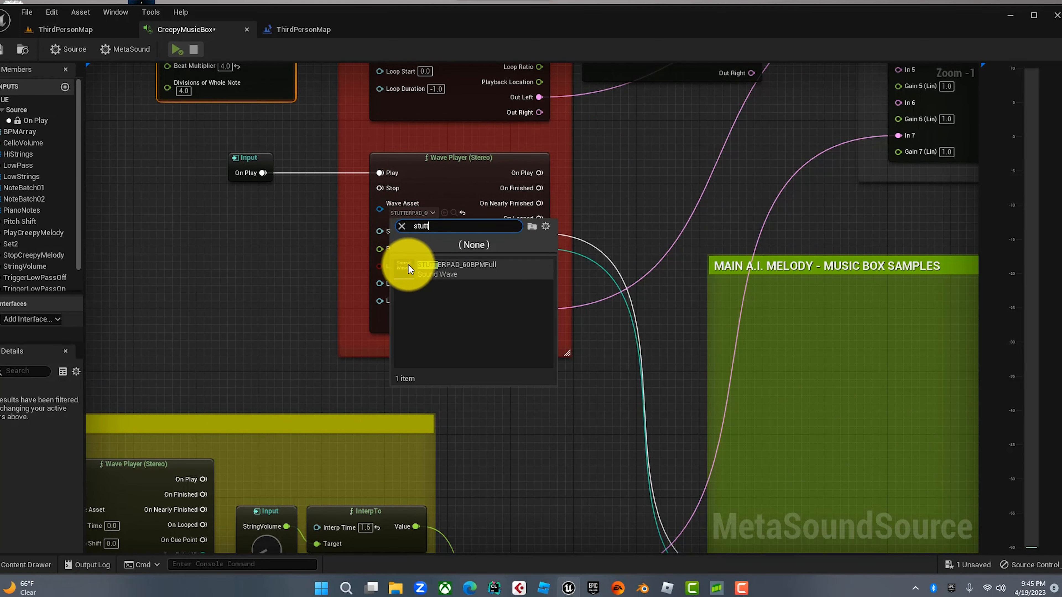
left_click(406, 269)
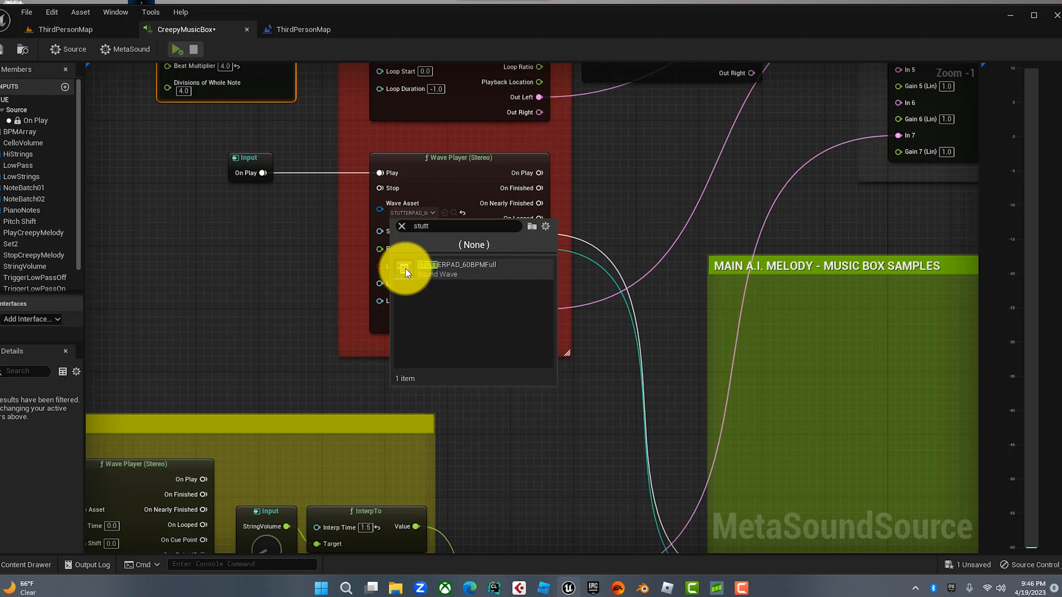
left_click(333, 254)
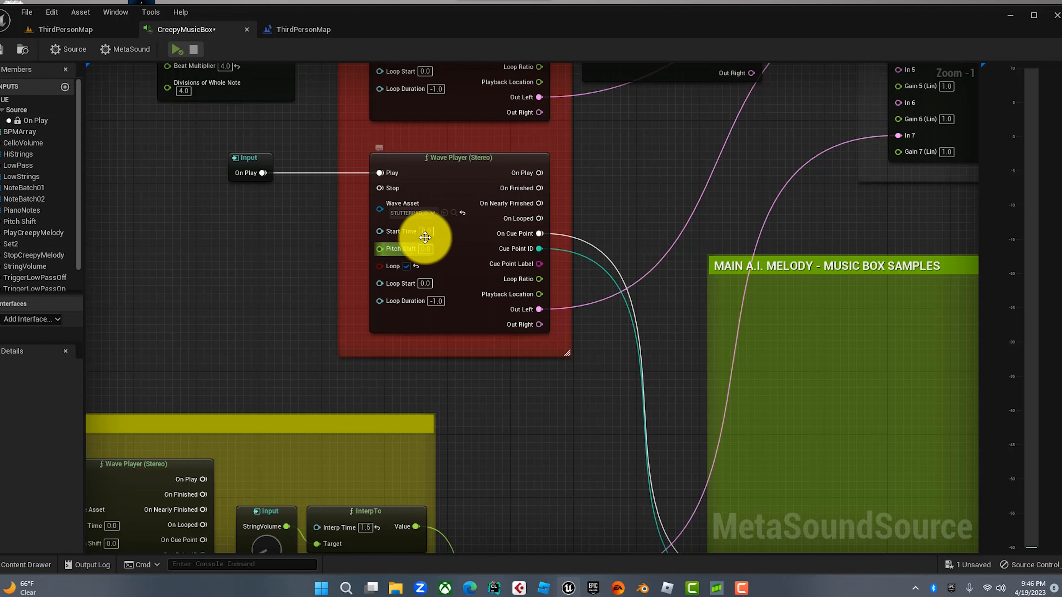
Play the MetaSound briefly and trace the stutter pad's On Cue Point and Cue Point ID outputs to Trigger Compare
right_click_drag(620, 198, 600, 202)
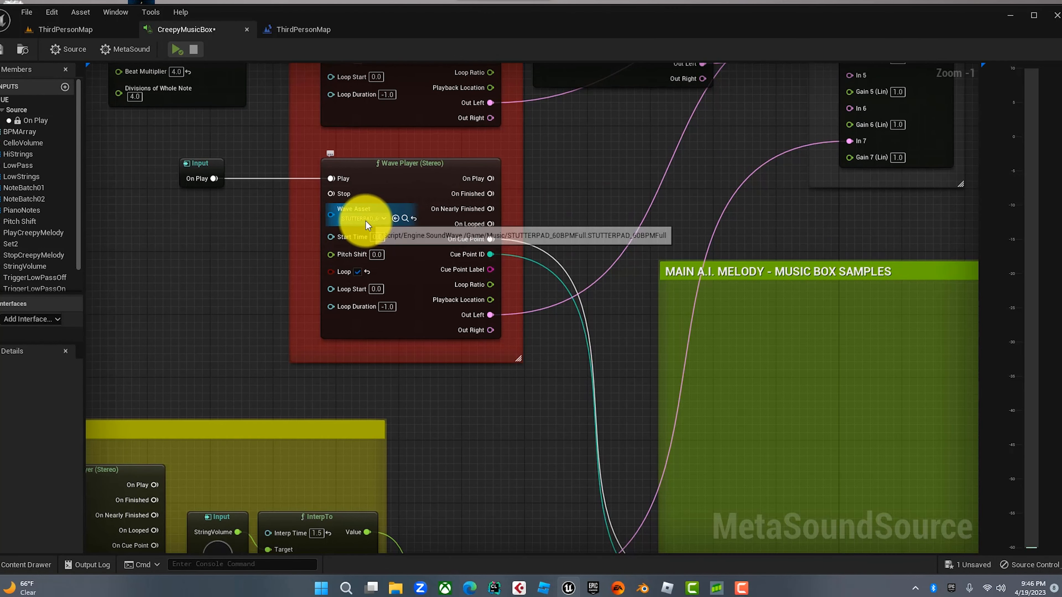
left_click(183, 50)
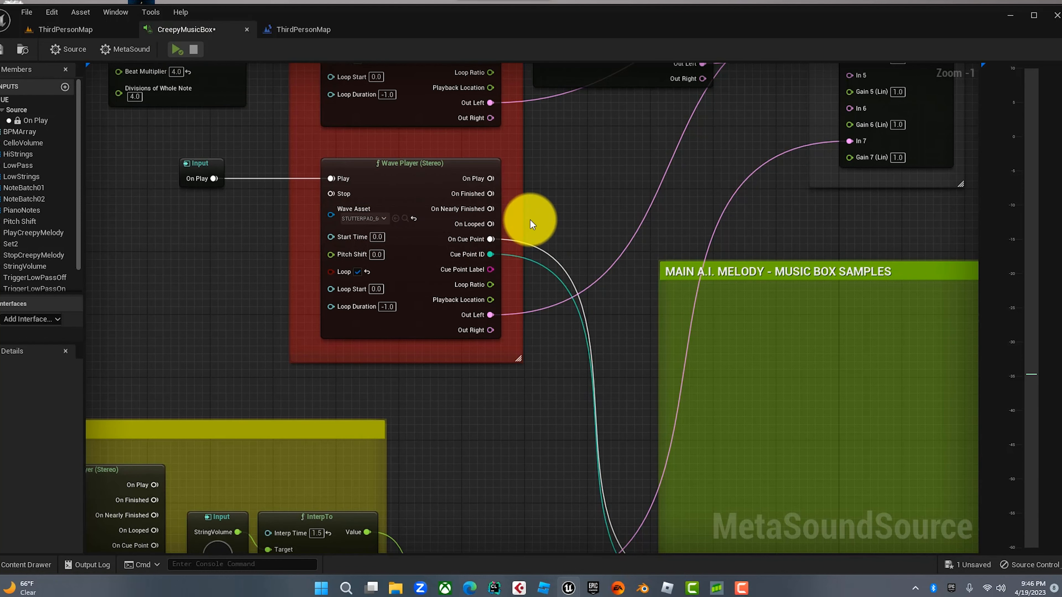
right_click_drag(530, 220, 436, 160)
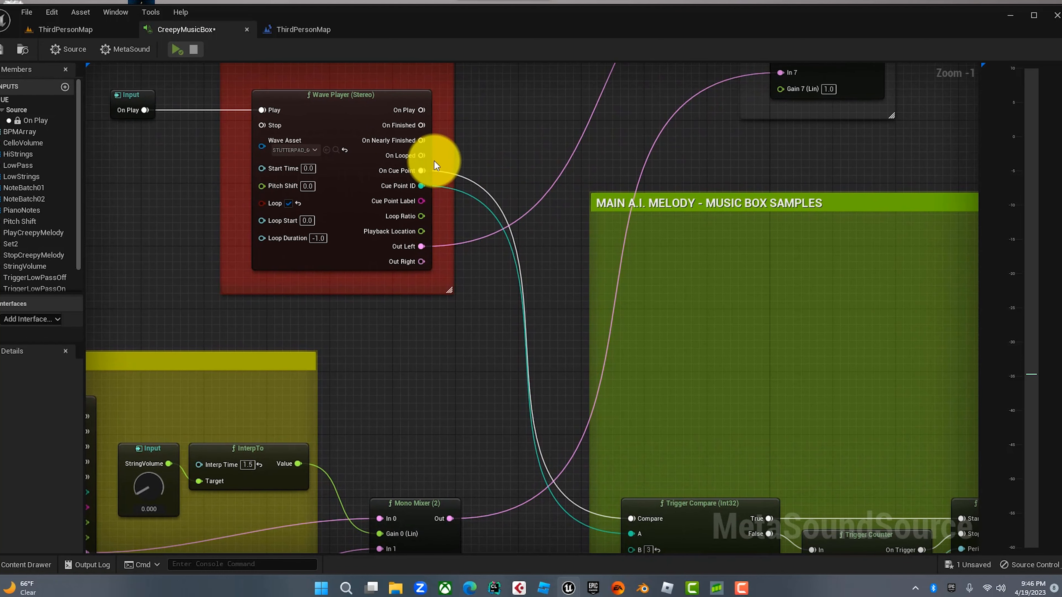
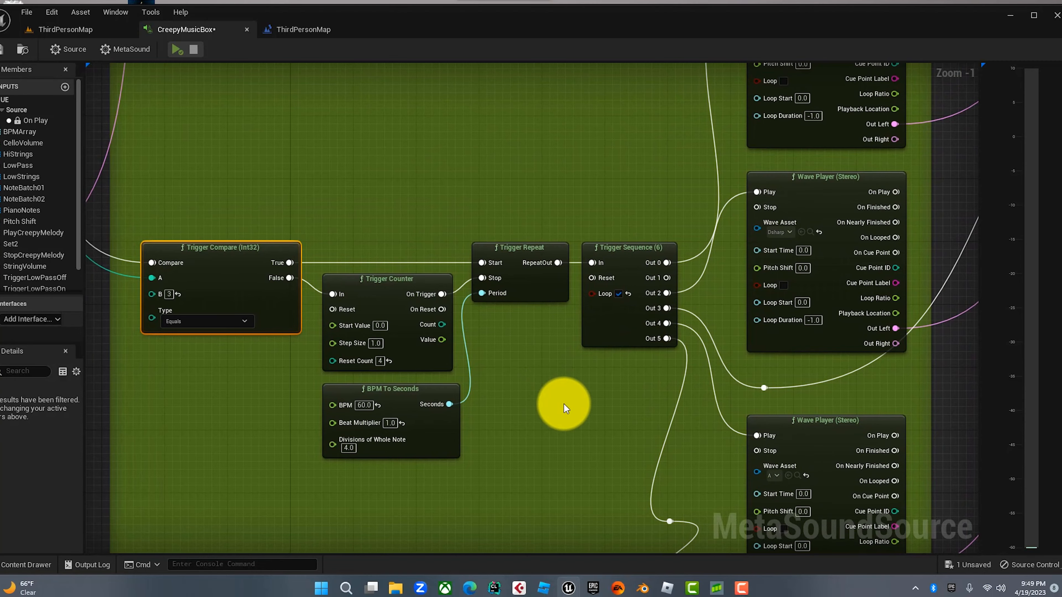
Move the main melody's BPM To Seconds node to the right, below the Trigger Repeat node it feeds
right_click_drag(564, 404, 476, 302)
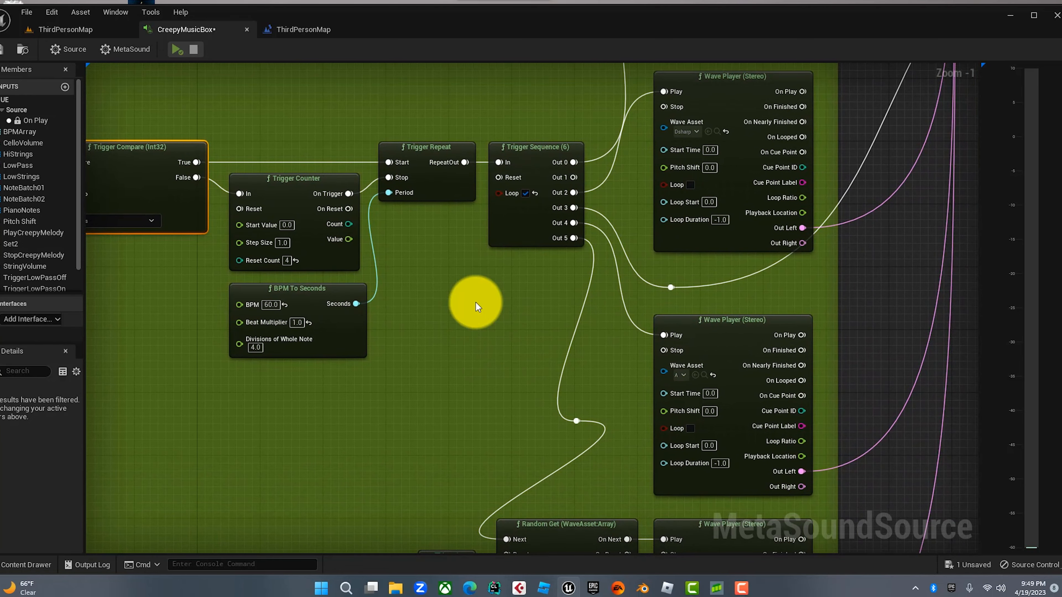
right_click_drag(457, 306, 374, 315)
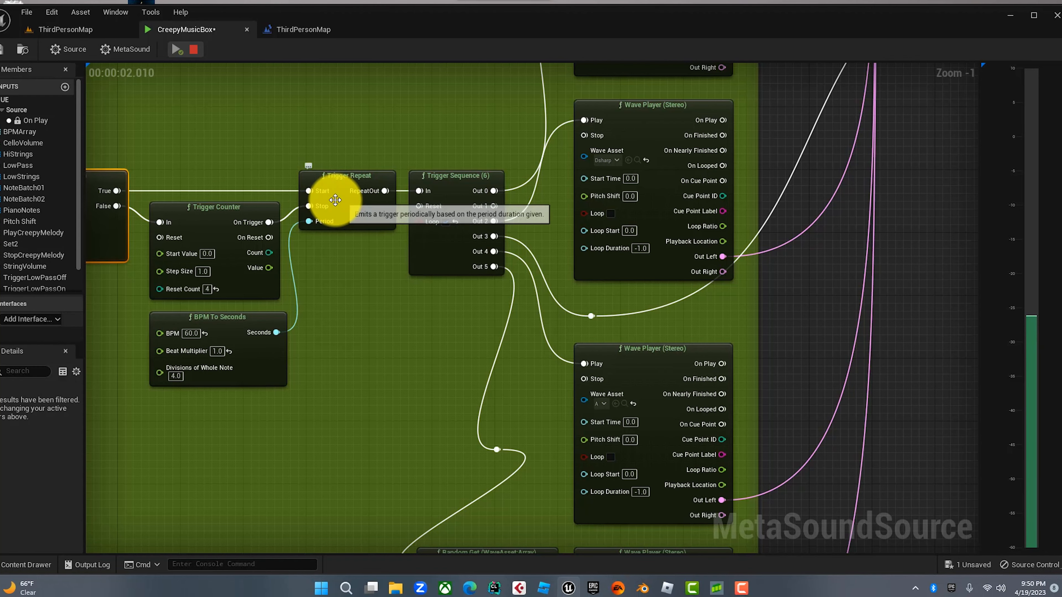
right_click_drag(141, 276, 235, 222)
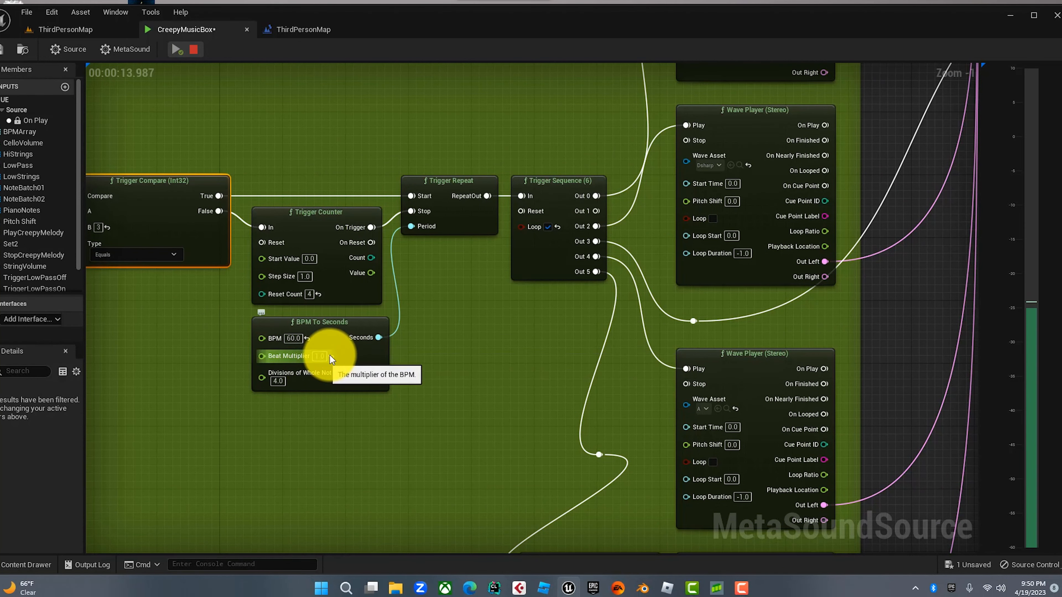
left_click_drag(324, 334, 386, 334)
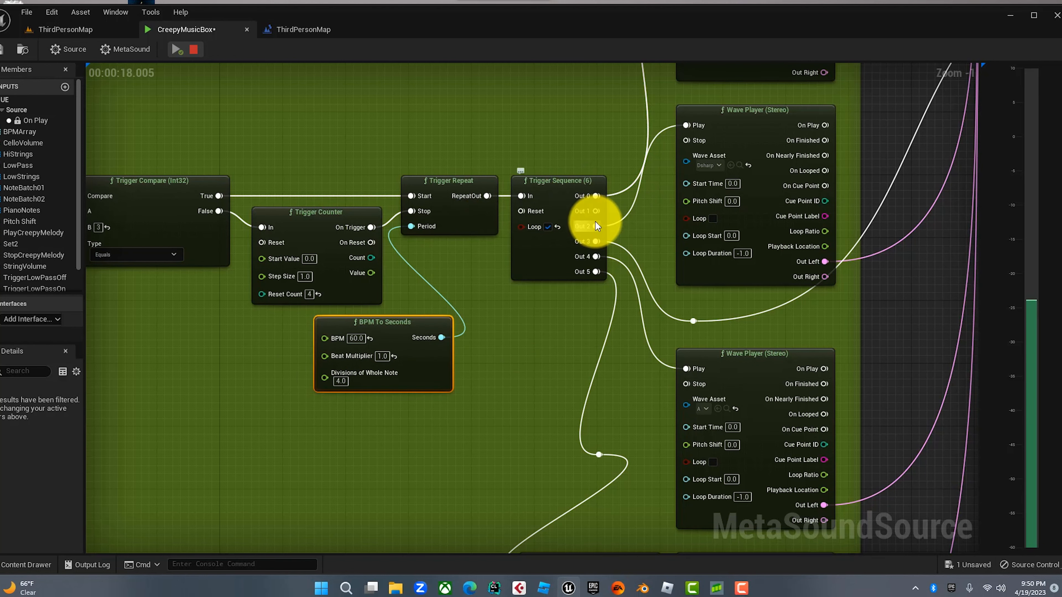
Trace the main melody triggers from Trigger Compare through Trigger Counter, Trigger Repeat and Trigger Sequence during playback
right_click_drag(549, 143, 442, 188)
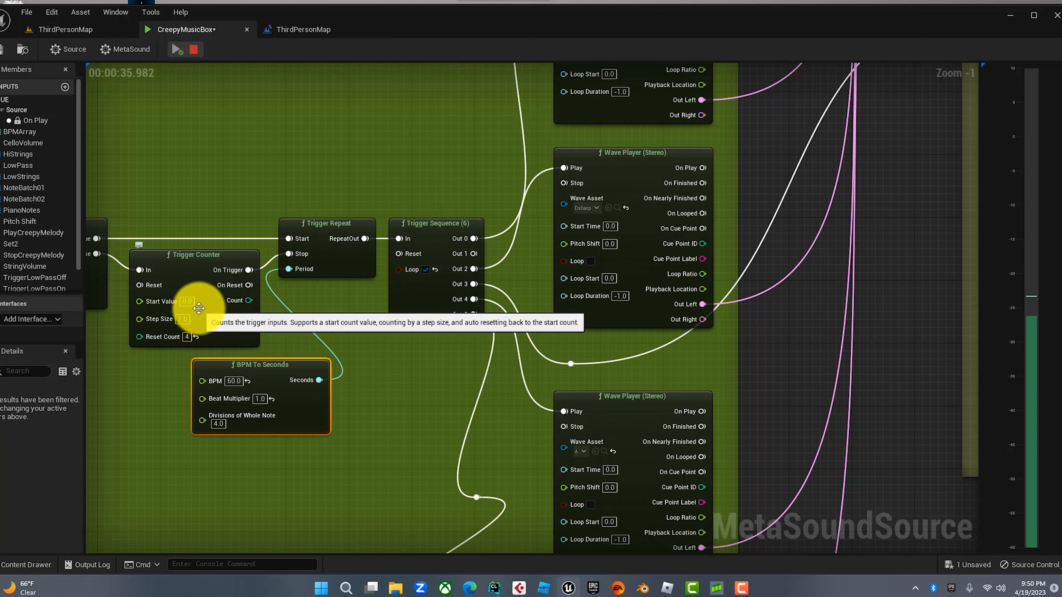
right_click_drag(166, 220, 207, 254)
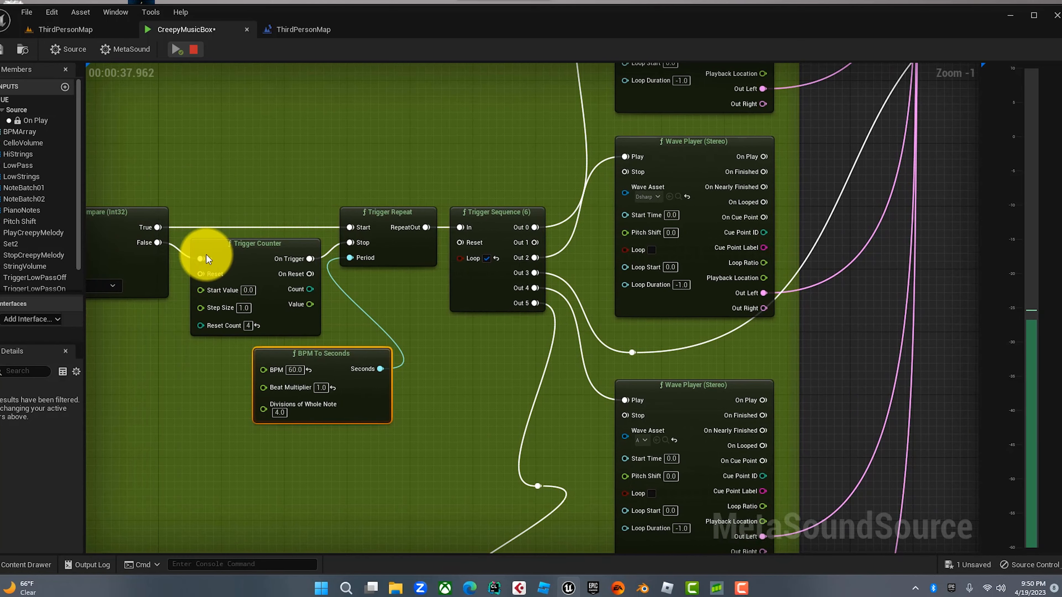
right_click_drag(205, 193, 354, 208)
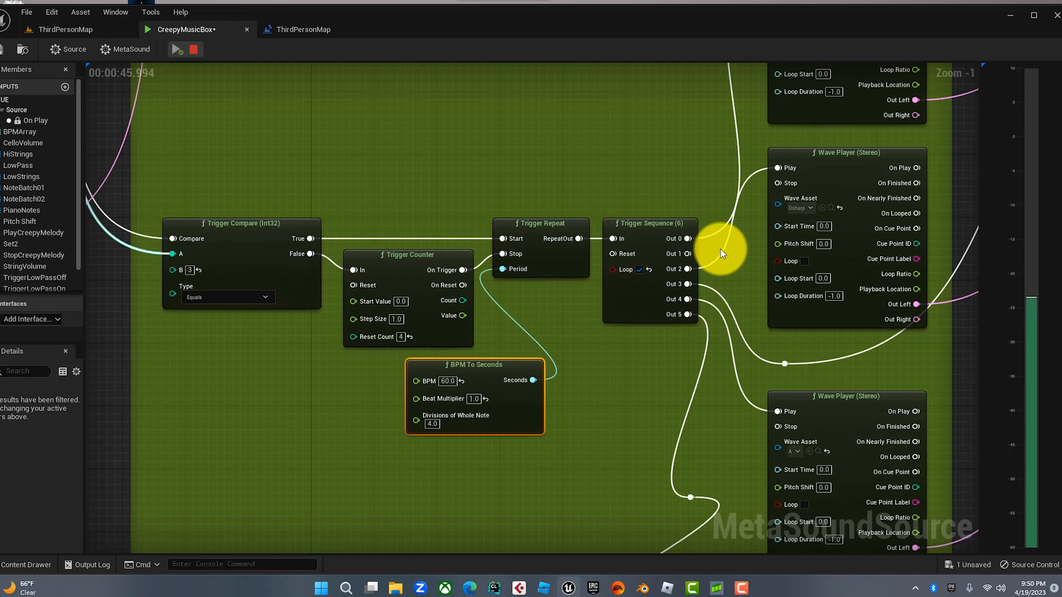
right_click_drag(664, 332, 458, 331)
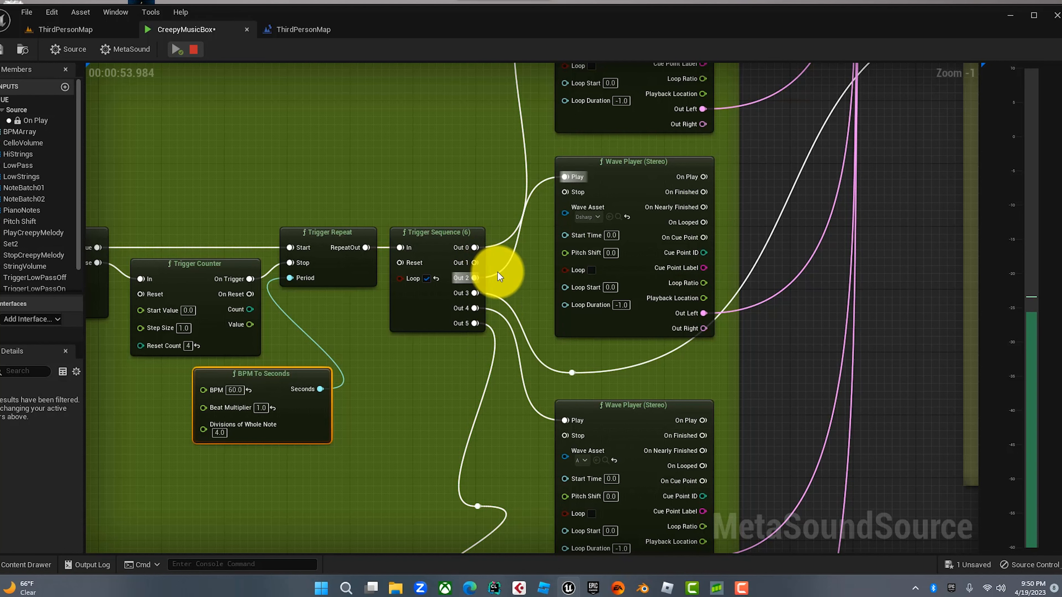
right_click_drag(422, 220, 392, 154)
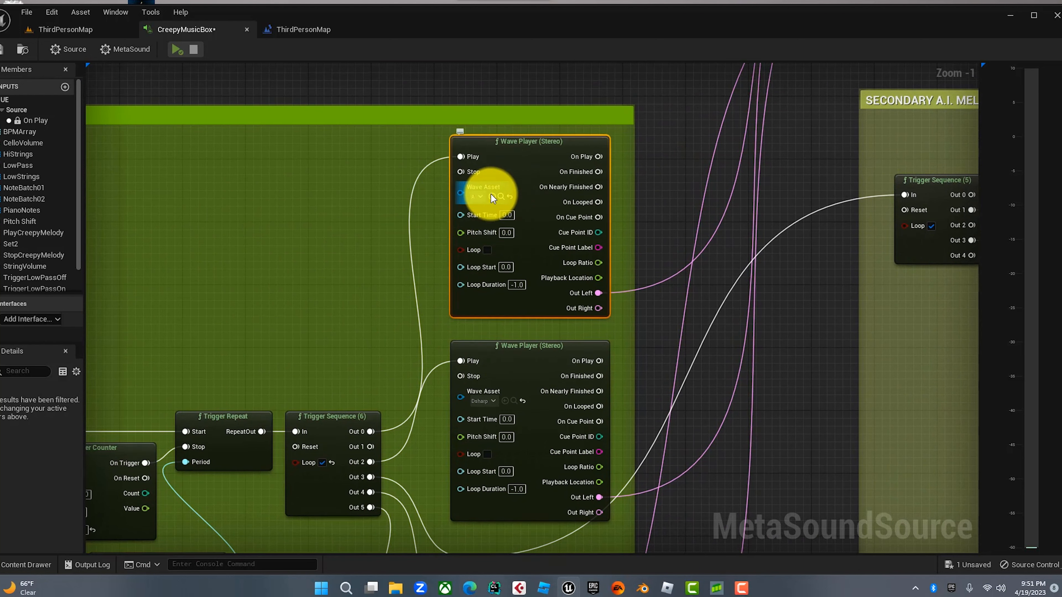
Check the Wave Asset lists of the top two main melody Wave Players without choosing another sound
left_click(478, 196)
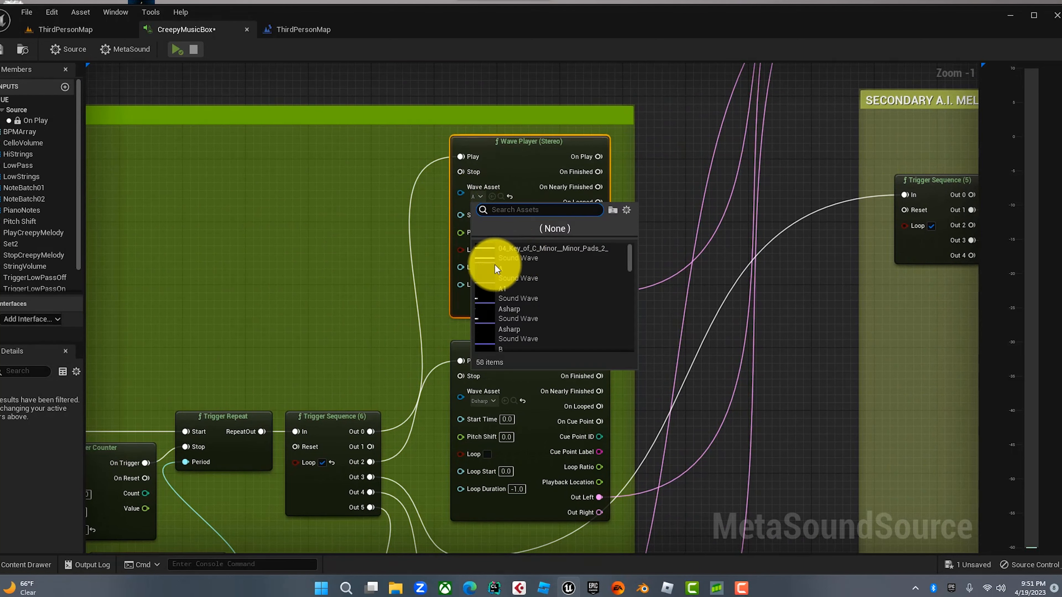
left_click(624, 158)
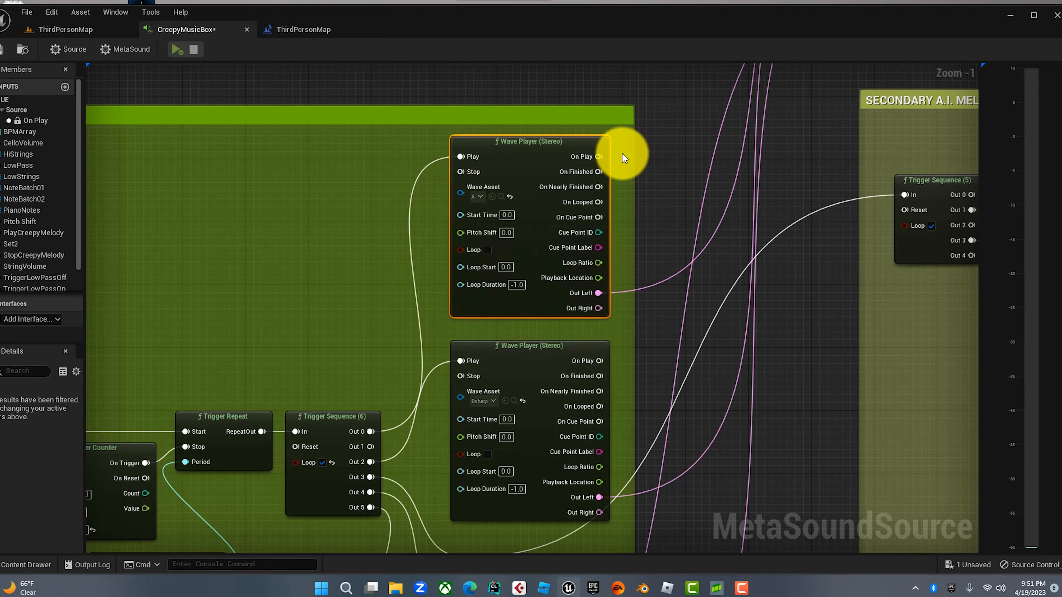
right_click_drag(629, 215, 622, 68)
right_click_drag(641, 169, 682, 76)
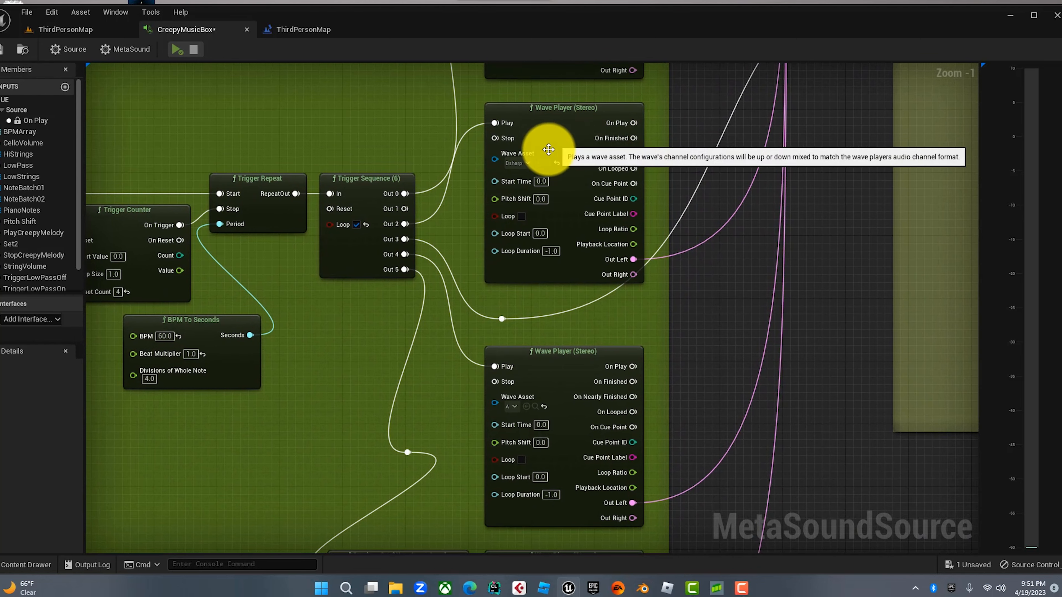
left_click(521, 162)
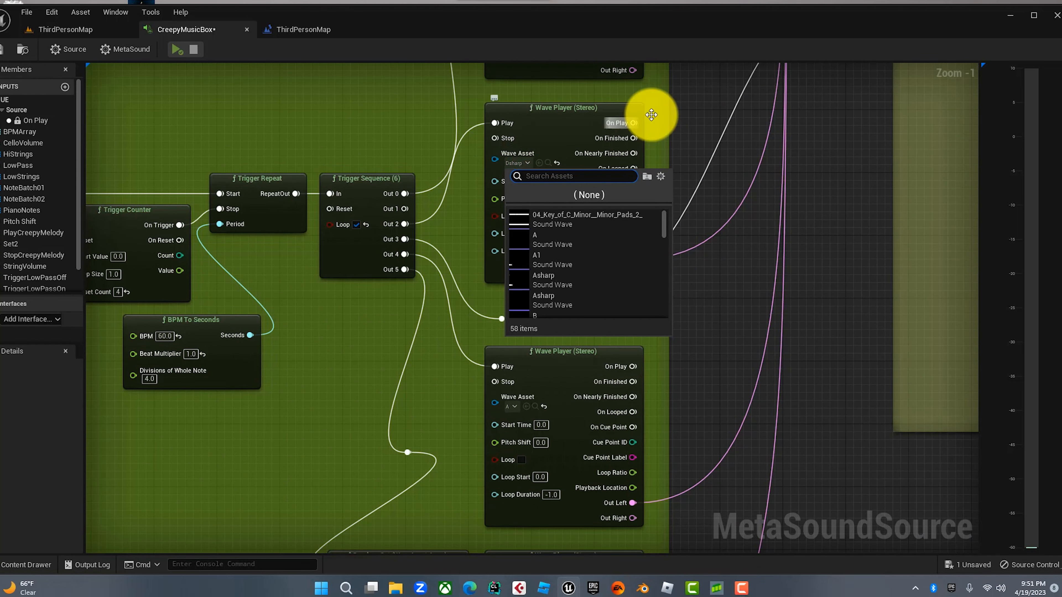
left_click(702, 107)
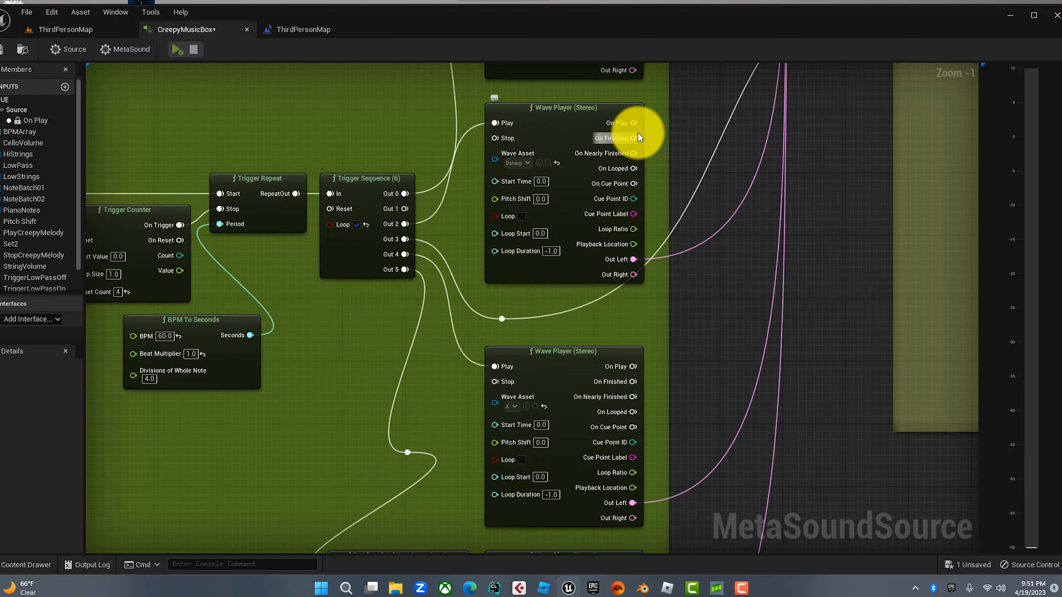
Move the first Secondary A.I. Melody Fills Wave Player slightly up and right, and check its Wave Asset without choosing another one
right_click_drag(686, 119, 689, 208)
right_click_drag(609, 226, 610, 251)
right_click_drag(536, 170, 314, 386)
right_click_drag(386, 333, 213, 315)
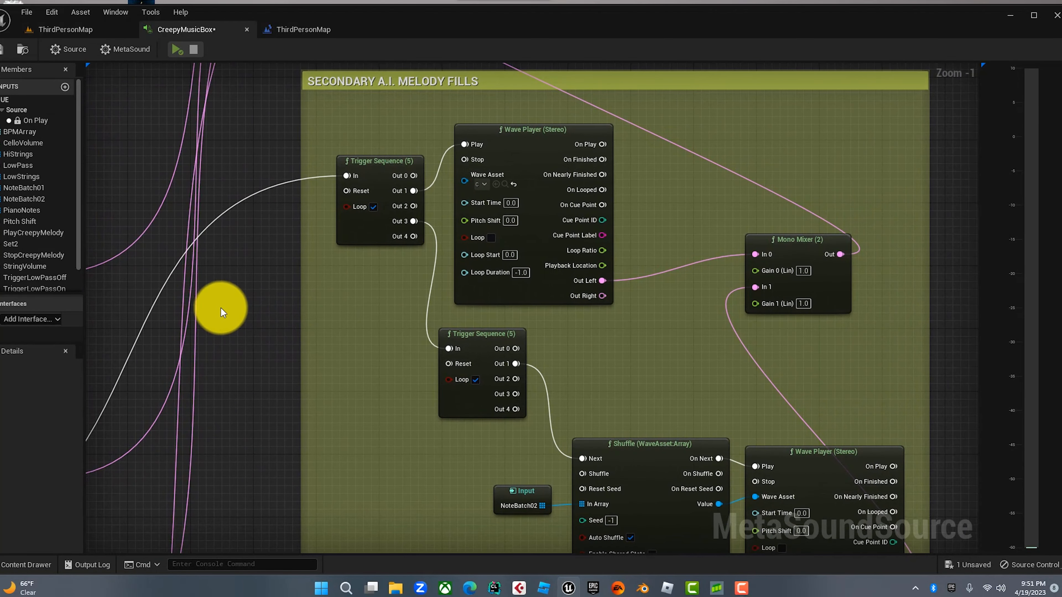
right_click_drag(320, 314, 280, 304)
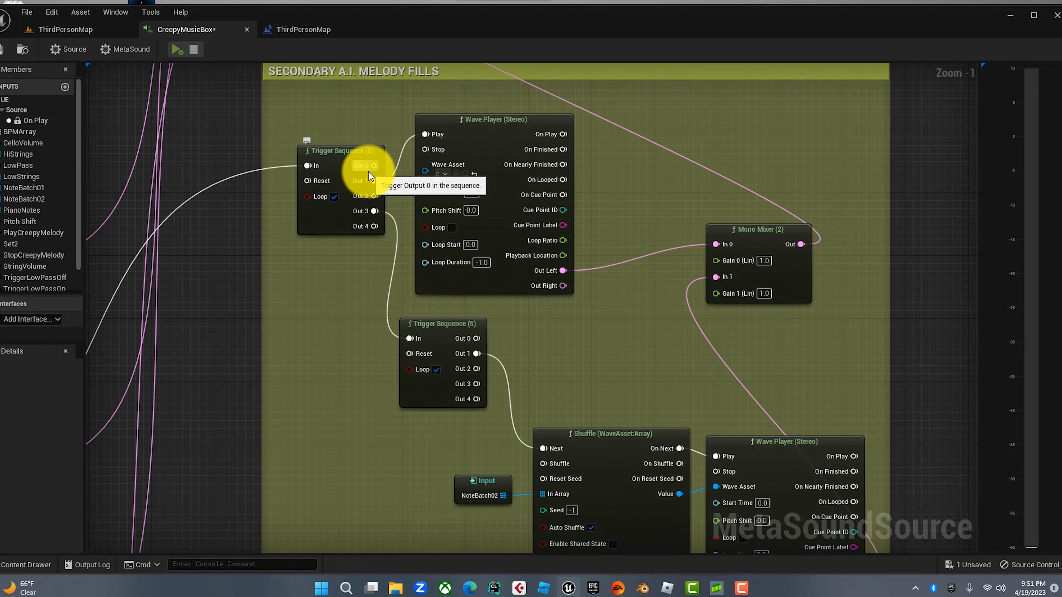
left_click_drag(476, 132, 497, 125)
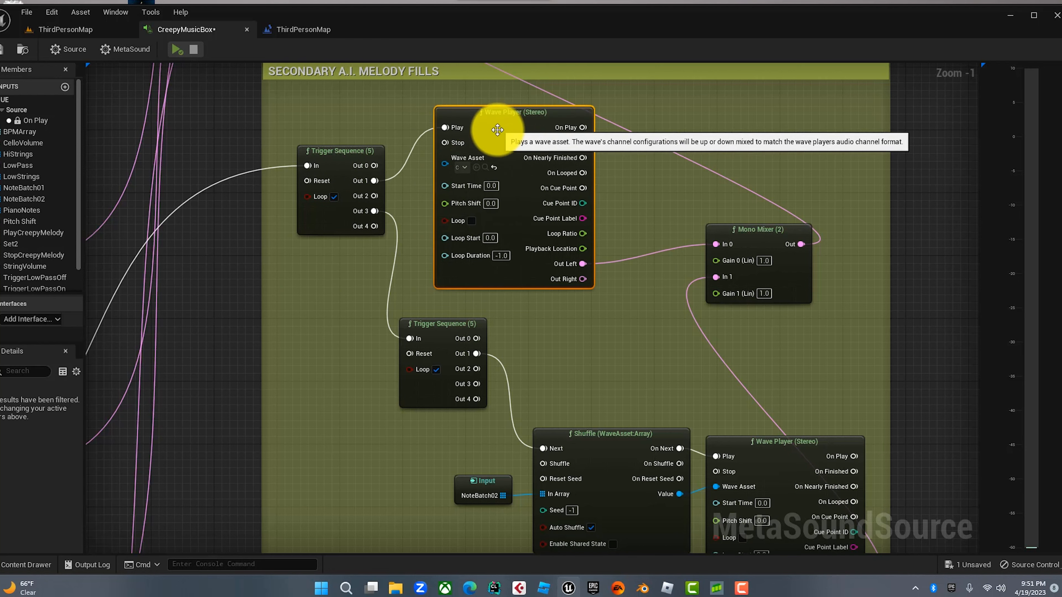
left_click(464, 168)
left_click(505, 132)
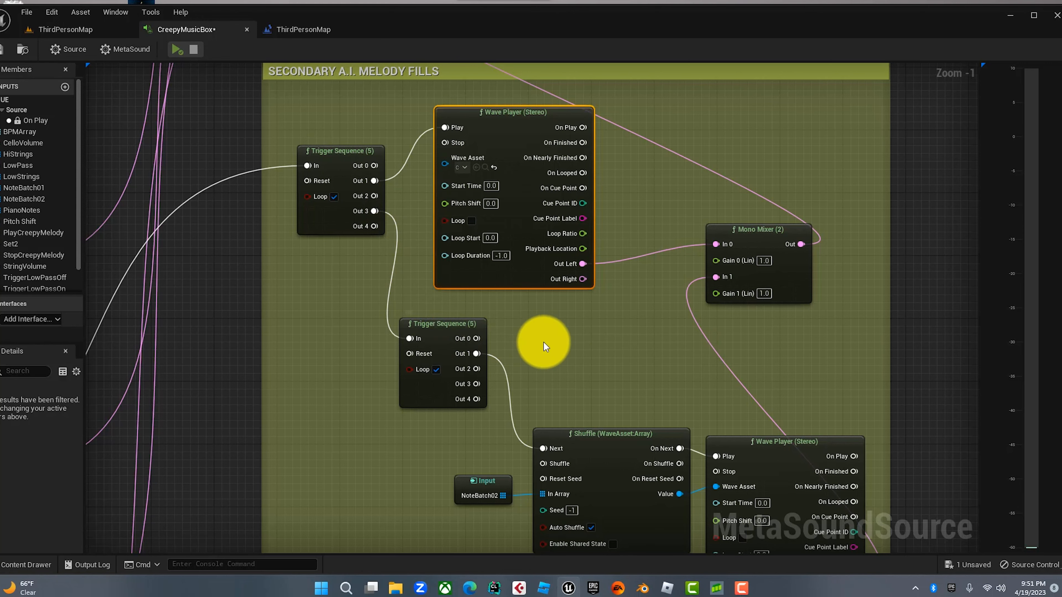
Inspect the Shuffle node and the default wave assets of its NoteBatch02 input, enlarging the details area to show the array elements
right_click_drag(543, 342, 419, 221)
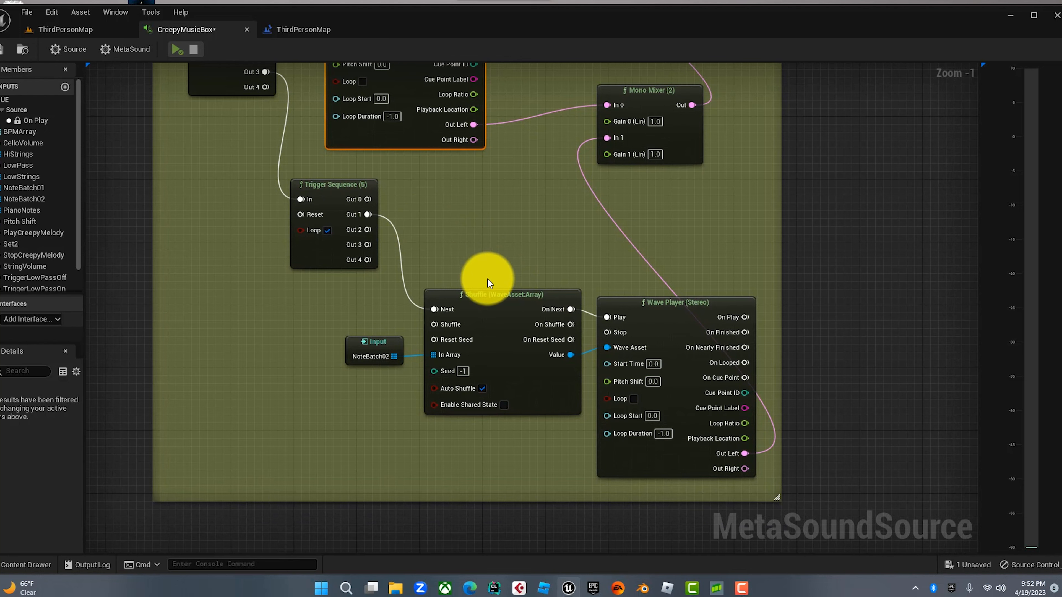
left_click(491, 292)
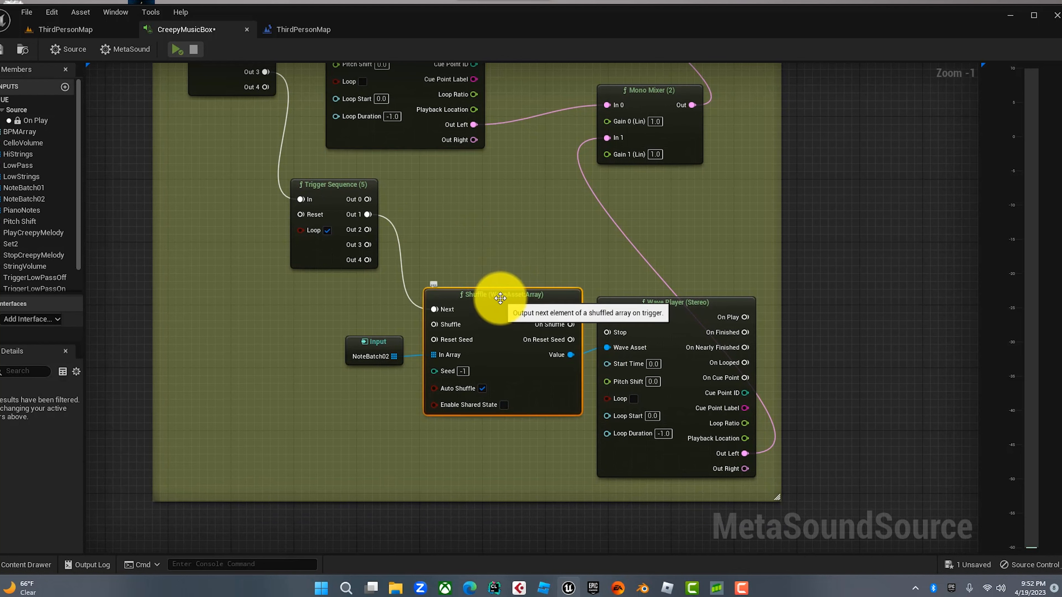
left_click(381, 342)
right_click_drag(154, 403, 290, 387)
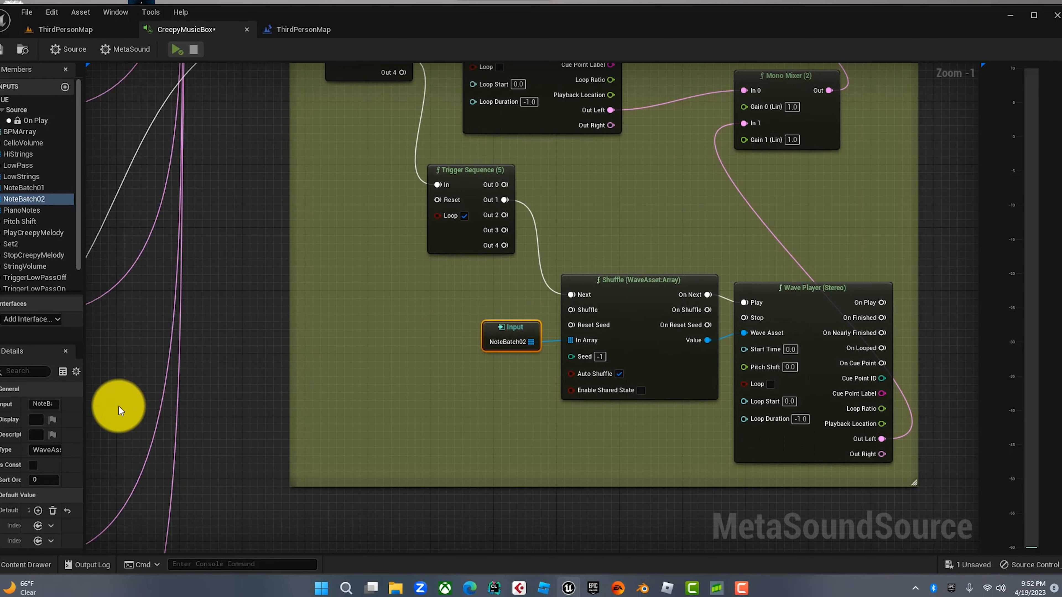
left_click_drag(85, 409, 200, 408)
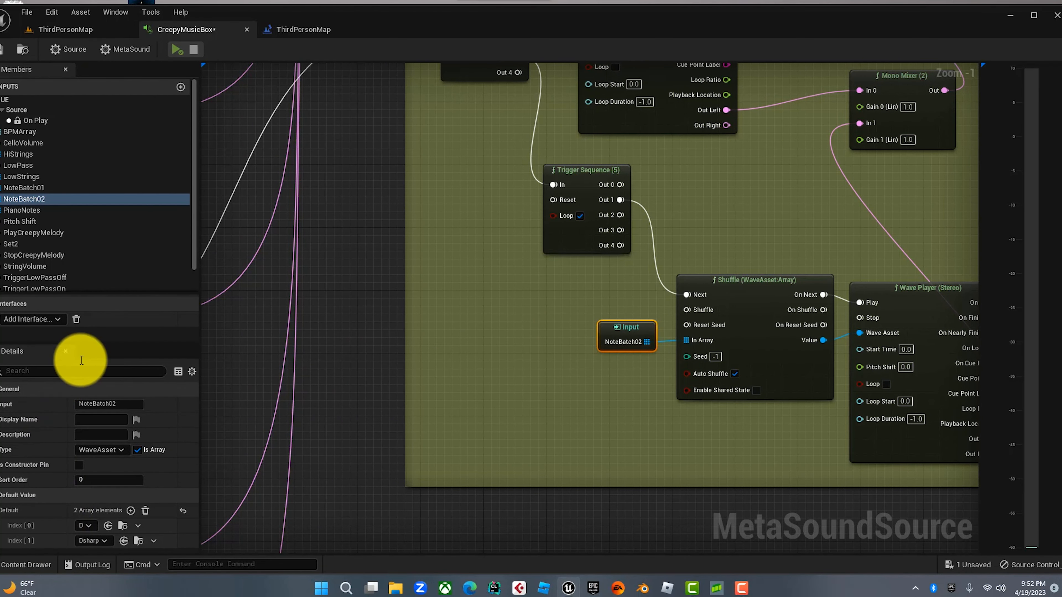
left_click_drag(78, 343, 79, 312)
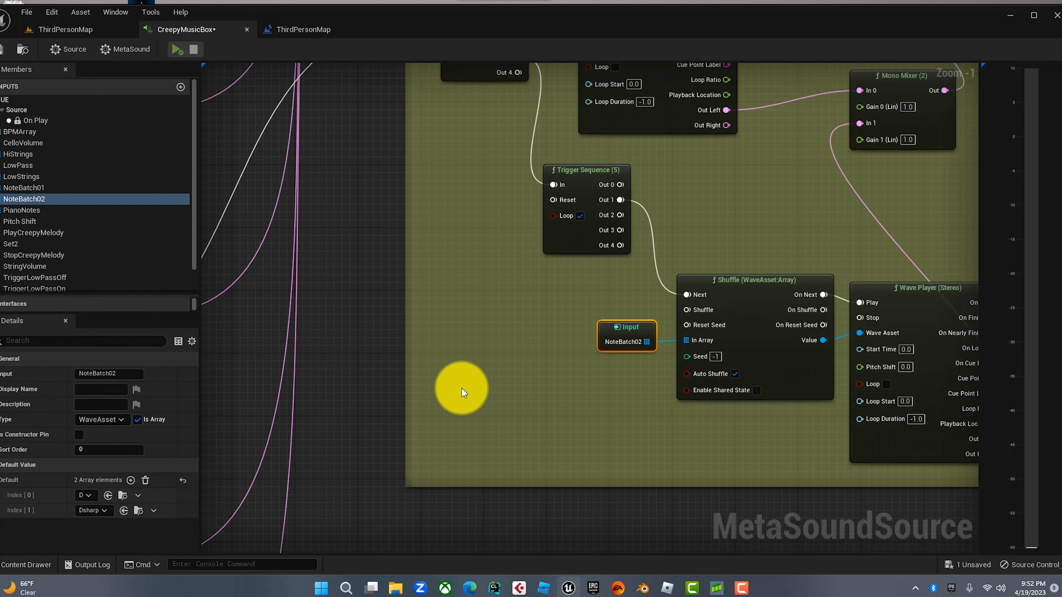
Inspect the main melody's Random Get node and the default wave assets of its NoteBatch01 input
right_click_drag(475, 373, 317, 382)
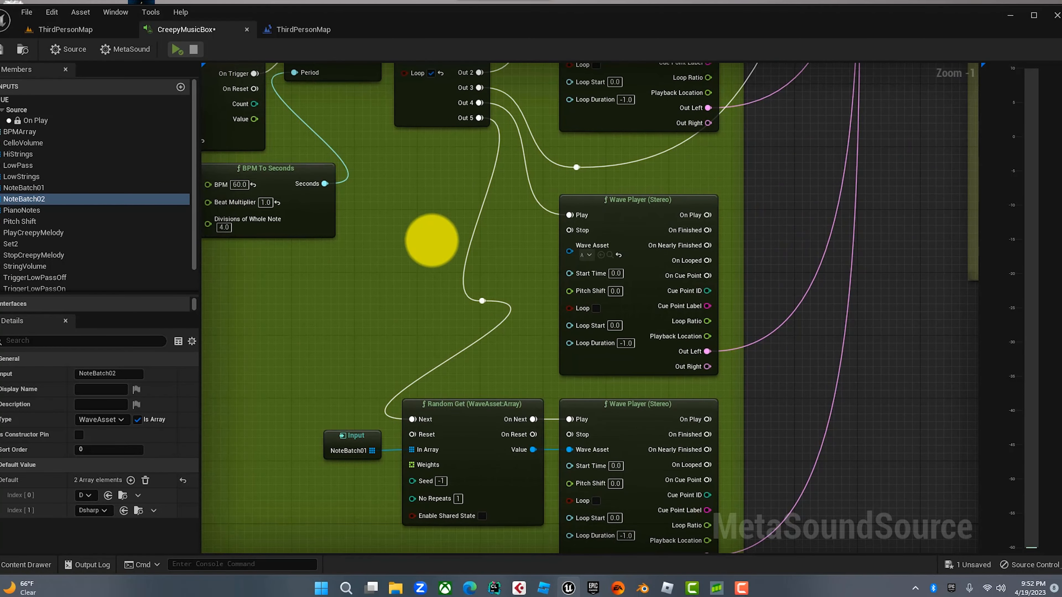
right_click_drag(431, 240, 513, 192)
right_click_drag(438, 325, 425, 158)
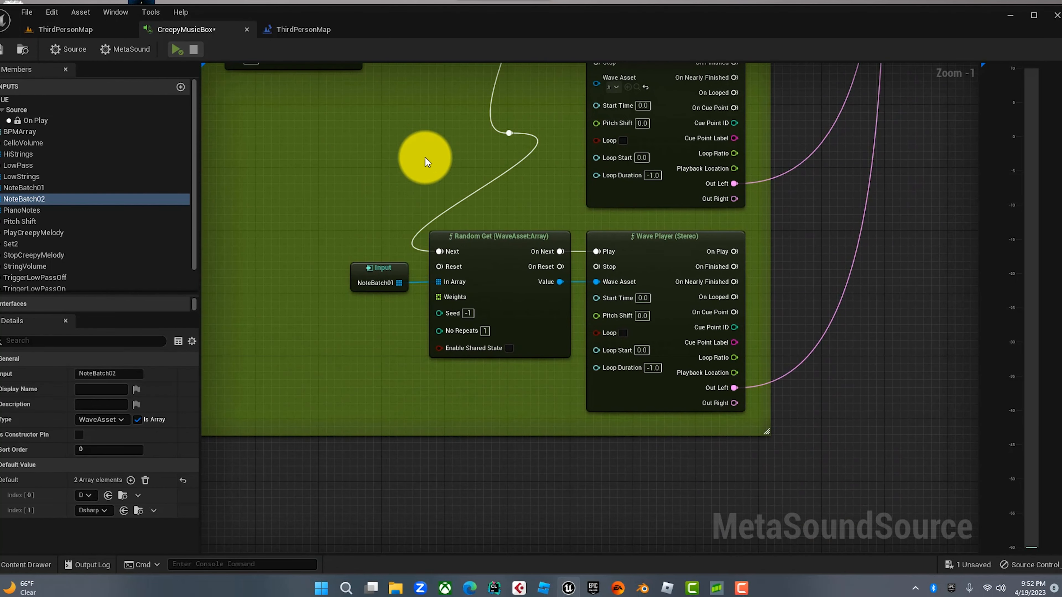
left_click(493, 238)
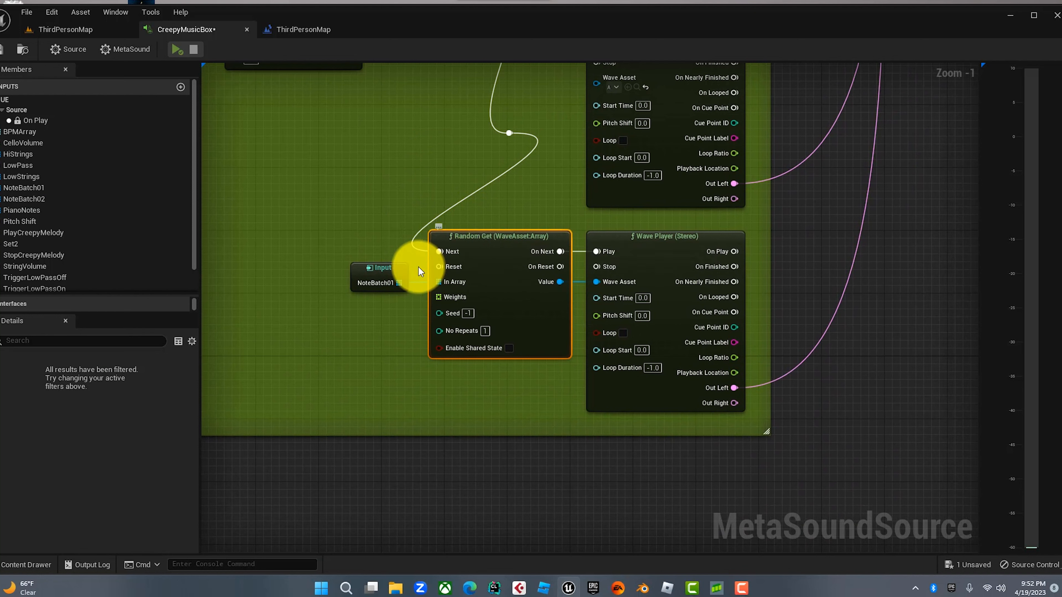
left_click(397, 270)
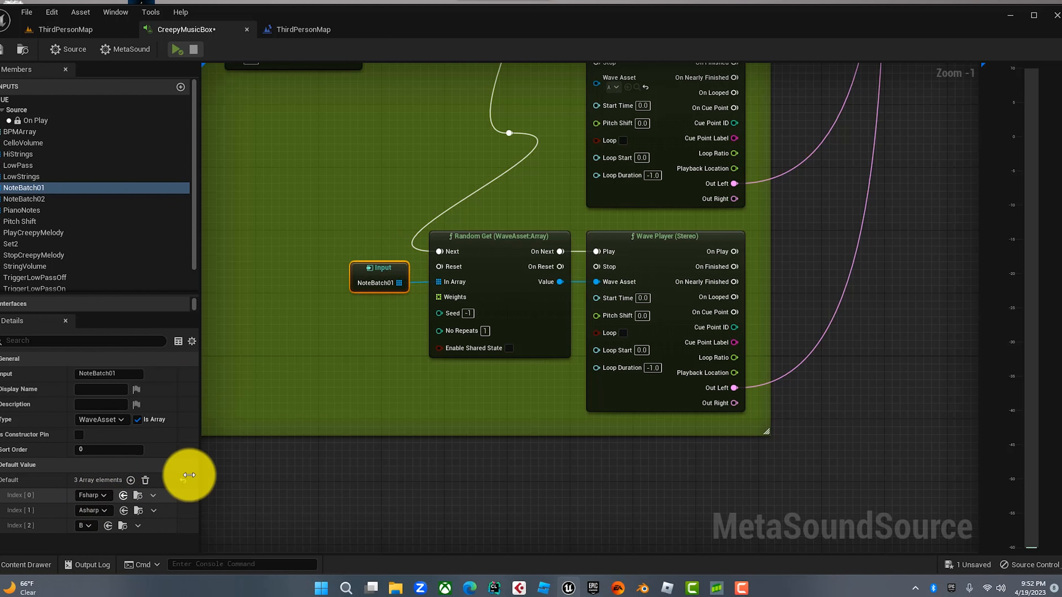
left_click(370, 379)
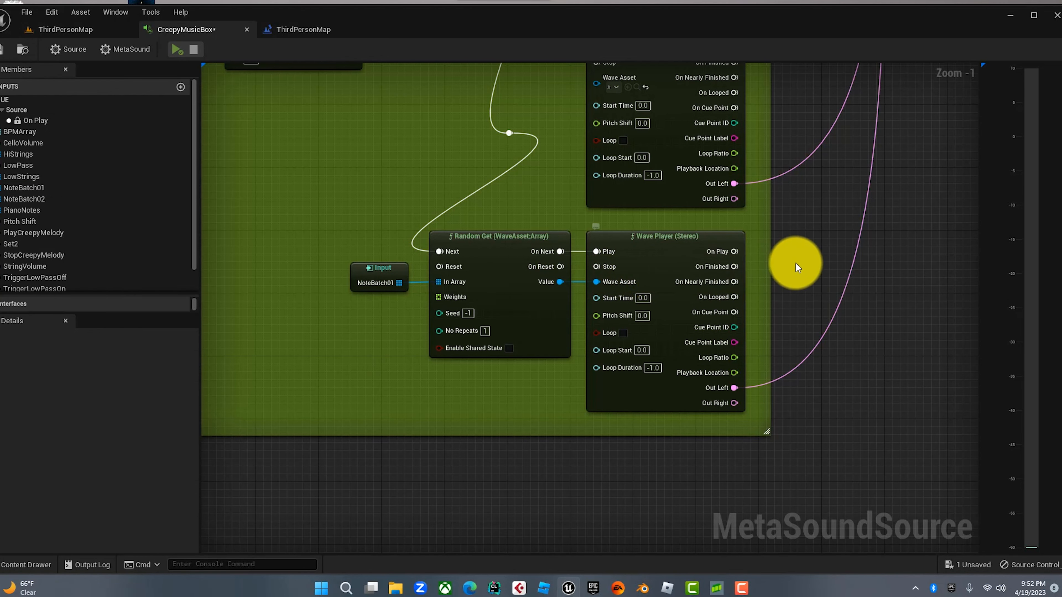
Trace the Secondary A.I. Melody Fills from its Wave Players through Mono Mixer (2) to In 5 of the main mixer
right_click_drag(794, 260, 502, 493)
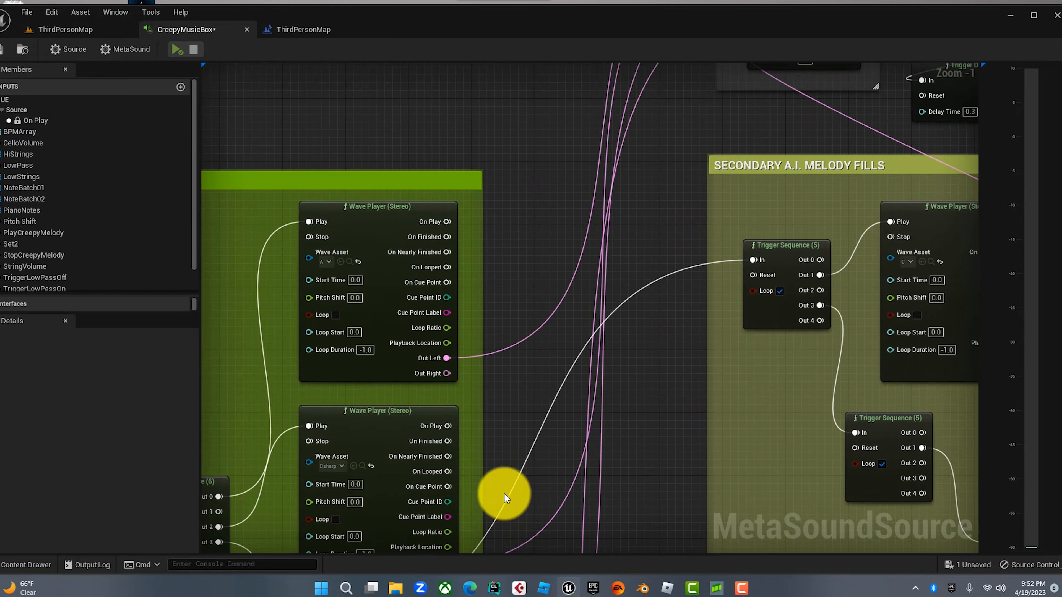
right_click_drag(656, 147, 334, 201)
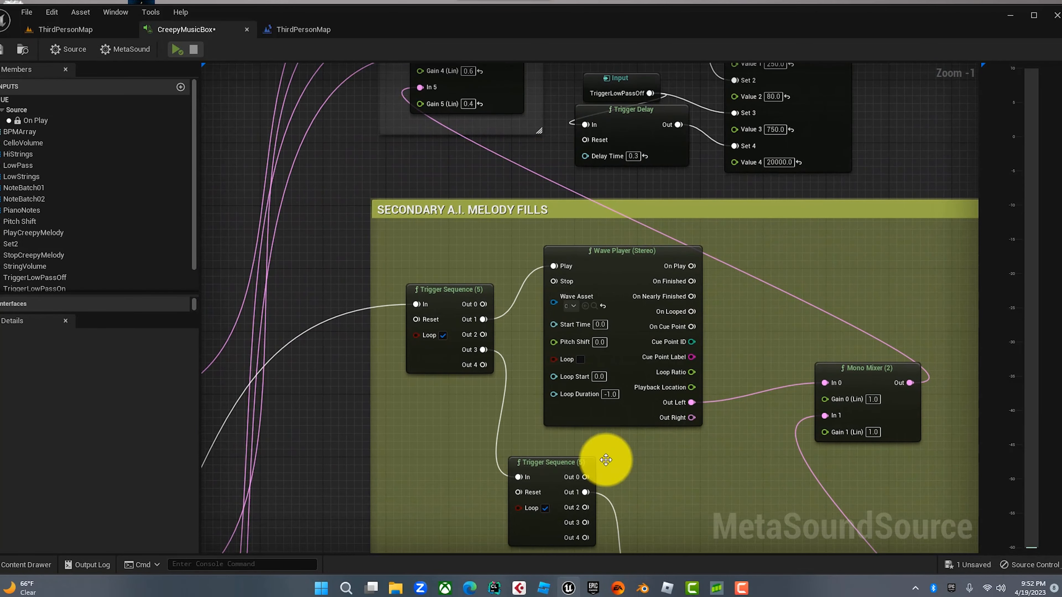
right_click_drag(778, 334, 675, 269)
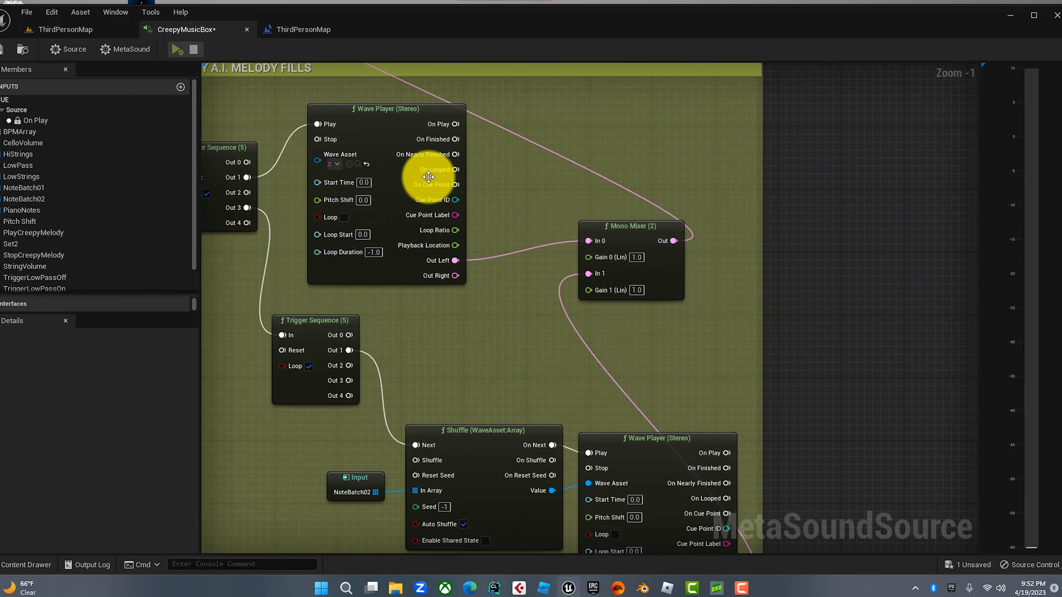
right_click_drag(265, 79, 558, 353)
right_click_drag(484, 325, 486, 394)
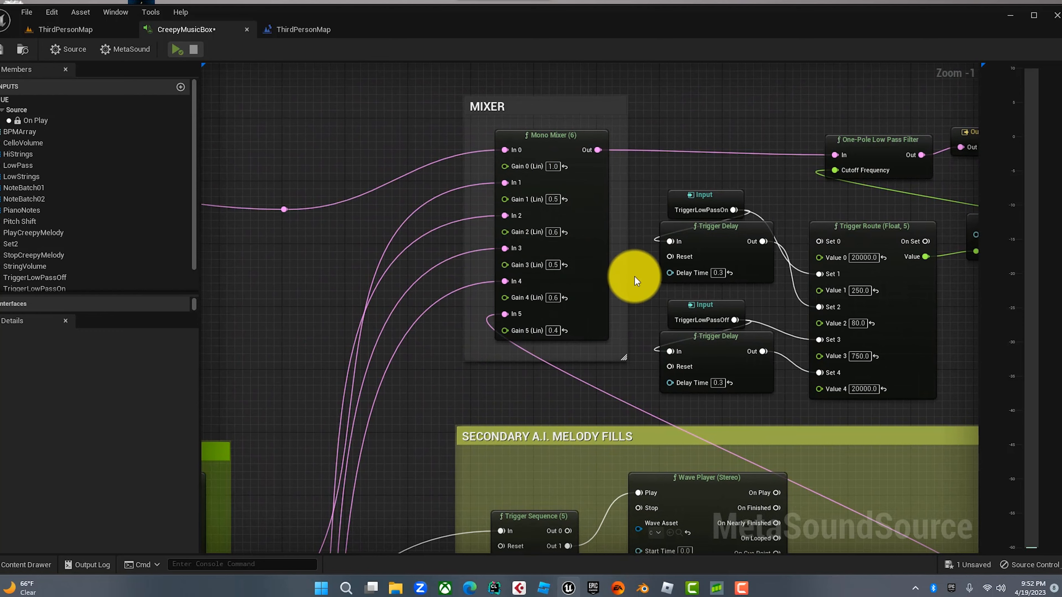
Review the signal flow from the mixer back through the main melody group to the whole MetaSound graph
right_click_drag(635, 276, 788, 78)
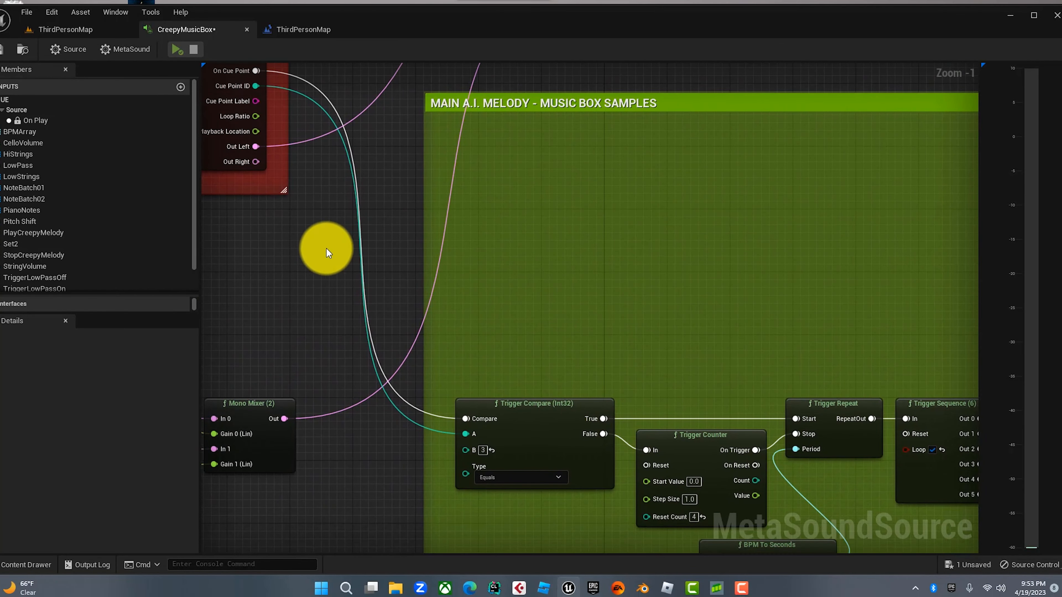
right_click_drag(326, 249, 952, 105)
right_click_drag(526, 96, 398, 247)
scroll(731, 137, "up", 1)
scroll(731, 138, "down", 8)
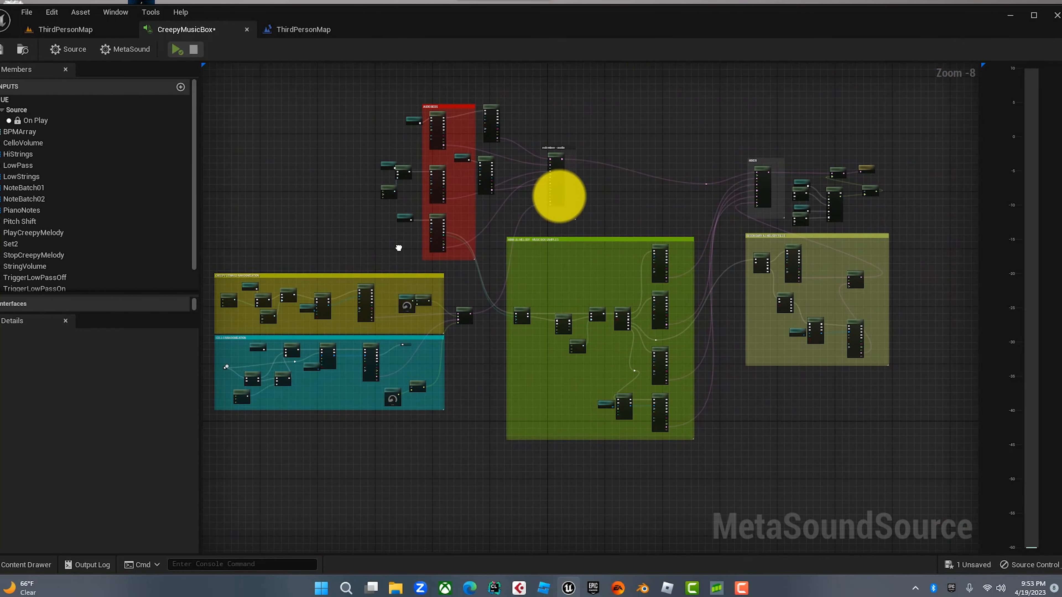
right_click_drag(463, 248, 539, 251)
scroll(539, 246, "up", 1)
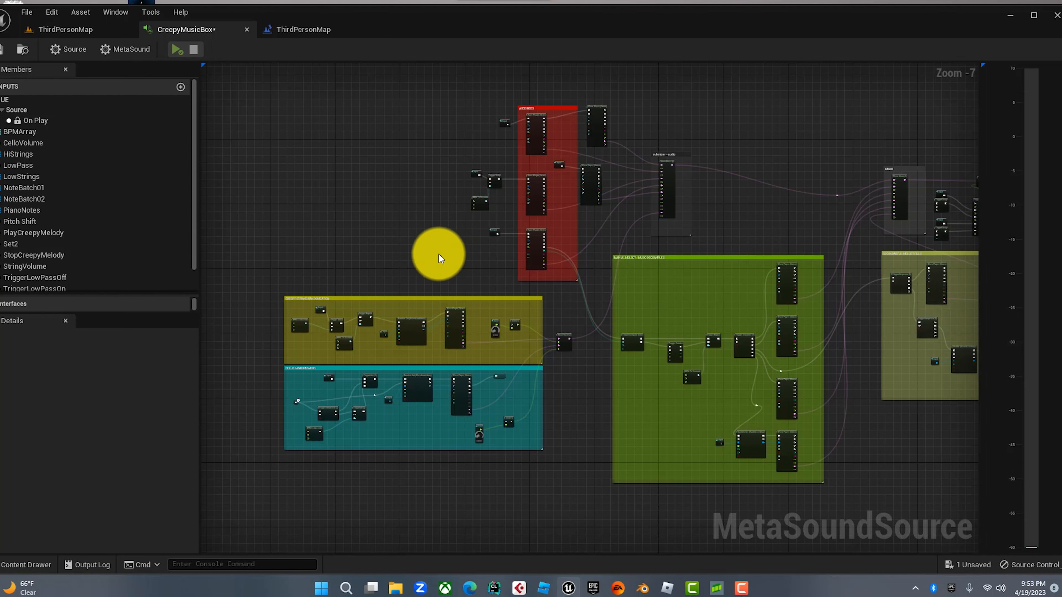
Examine the node chains in the Creepy Strings Randomization and Cello Randomization groups
right_click_drag(434, 254, 645, 252)
scroll(645, 252, "up", 3)
right_click_drag(647, 288, 588, 100)
right_click(572, 97)
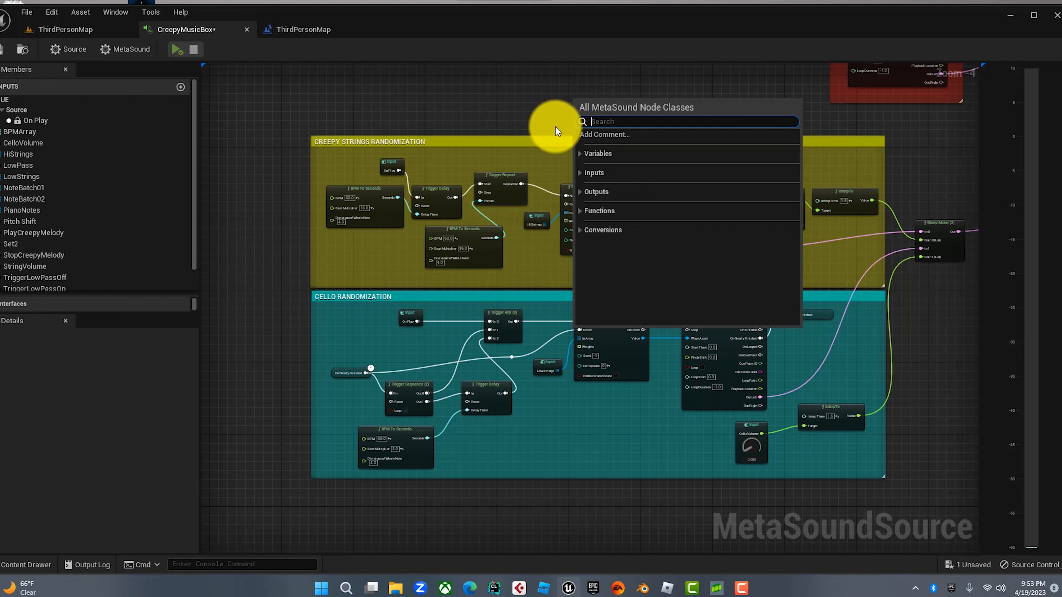
left_click(515, 118)
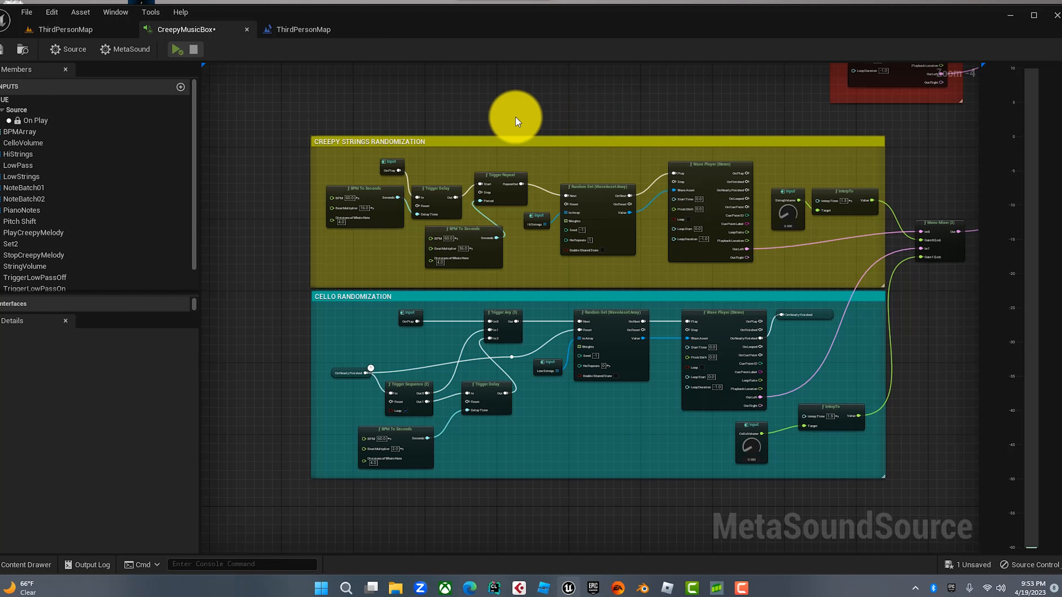
scroll(471, 132, "down", 1)
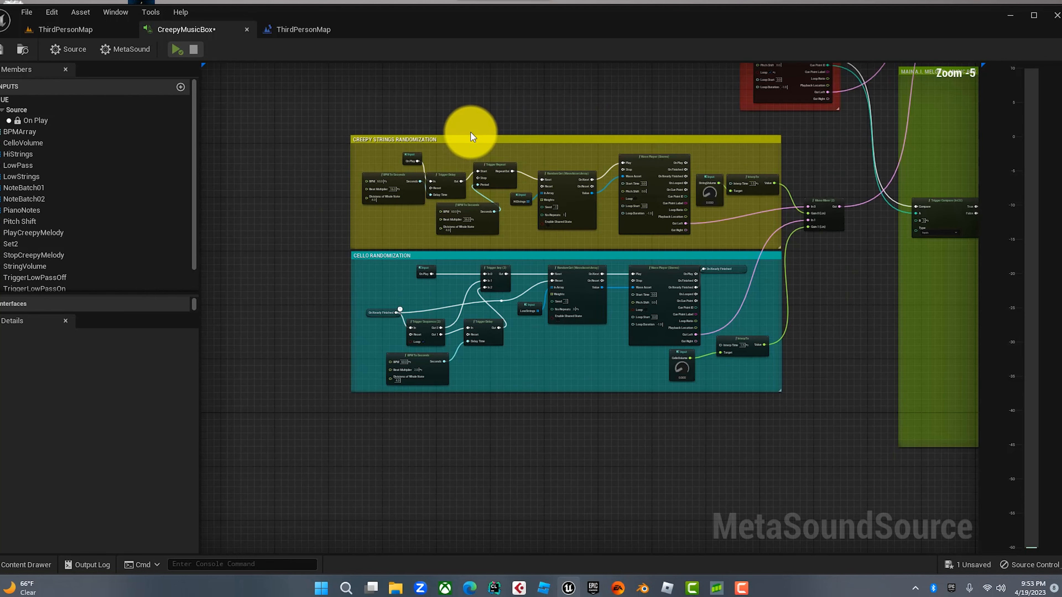
scroll(471, 132, "up", 2)
right_click_drag(470, 132, 461, 84)
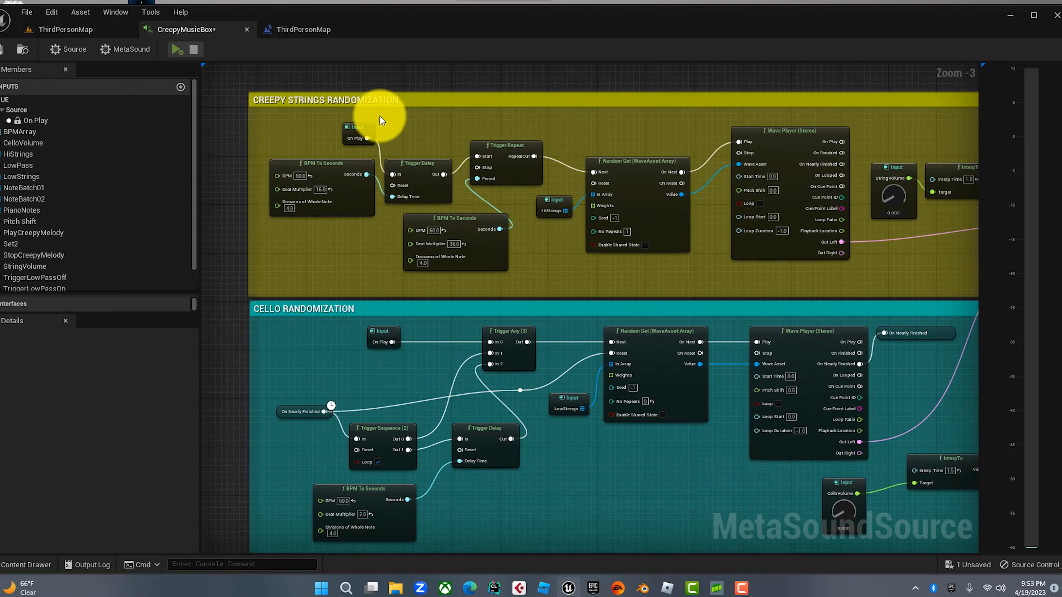
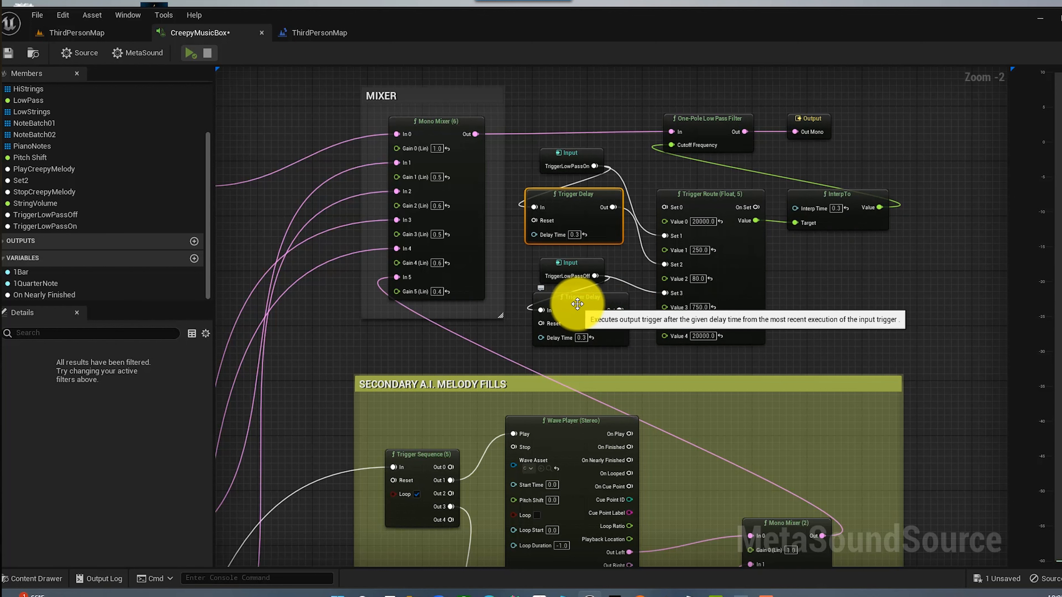
Select the Trigger Delay fed by TriggerLowPassOff, and review the main melody group within the overall graph
left_click(606, 324)
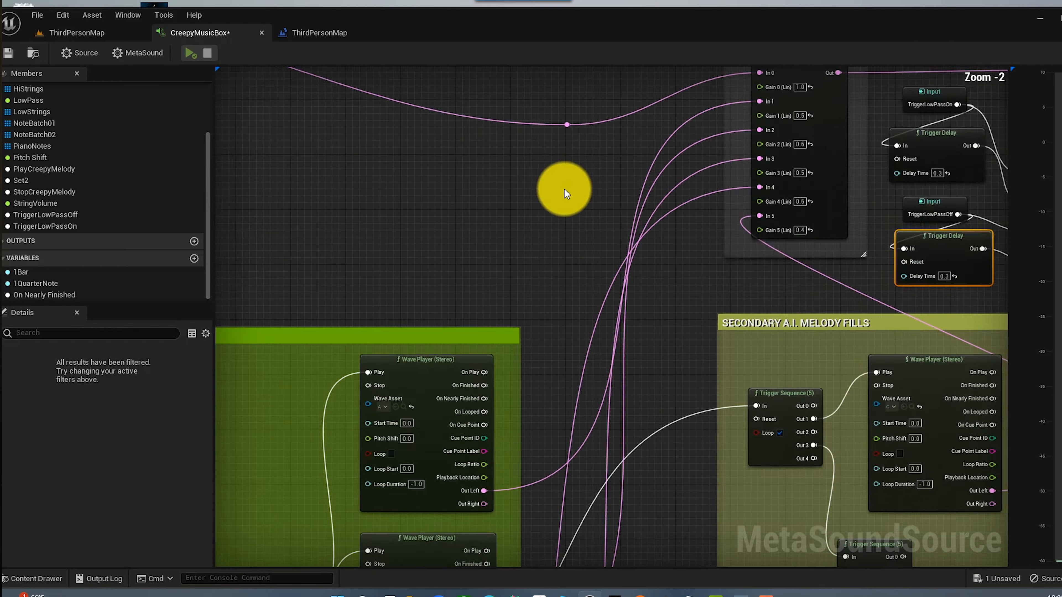
scroll(535, 192, "down", 6)
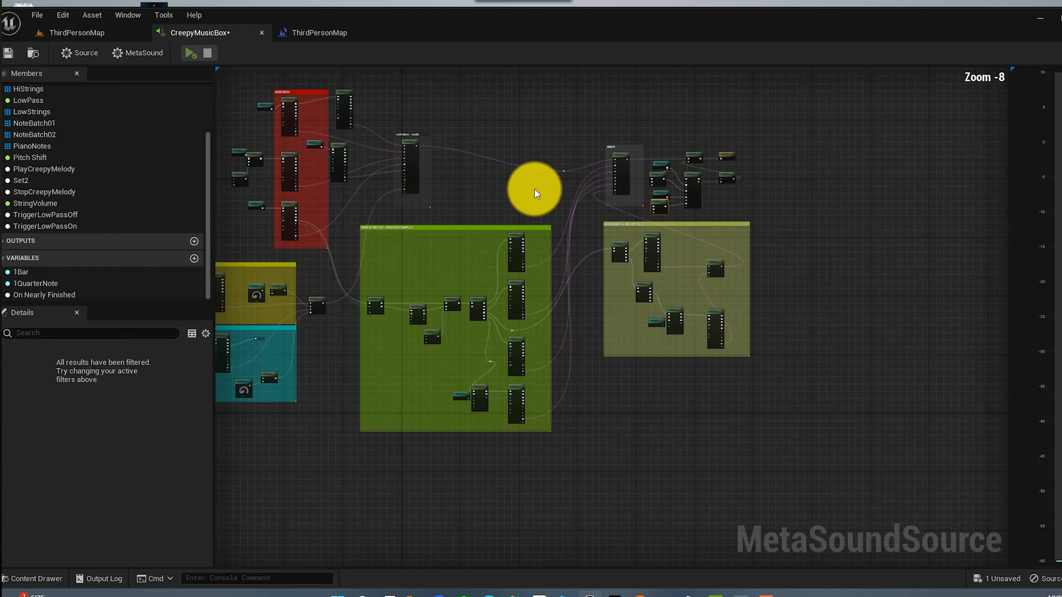
right_click_drag(536, 194, 717, 255)
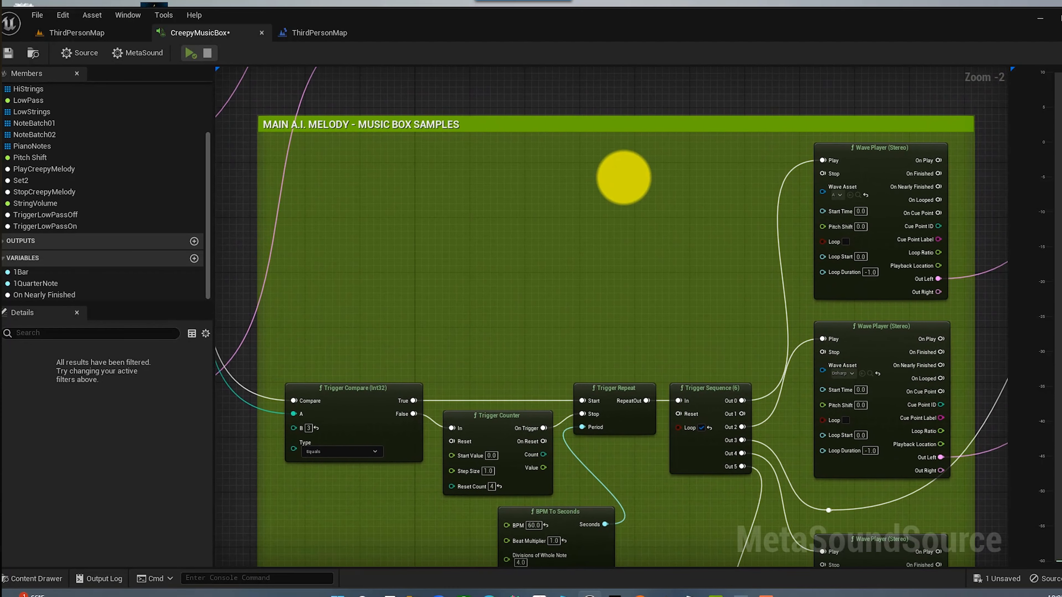
scroll(678, 95, "down", 1)
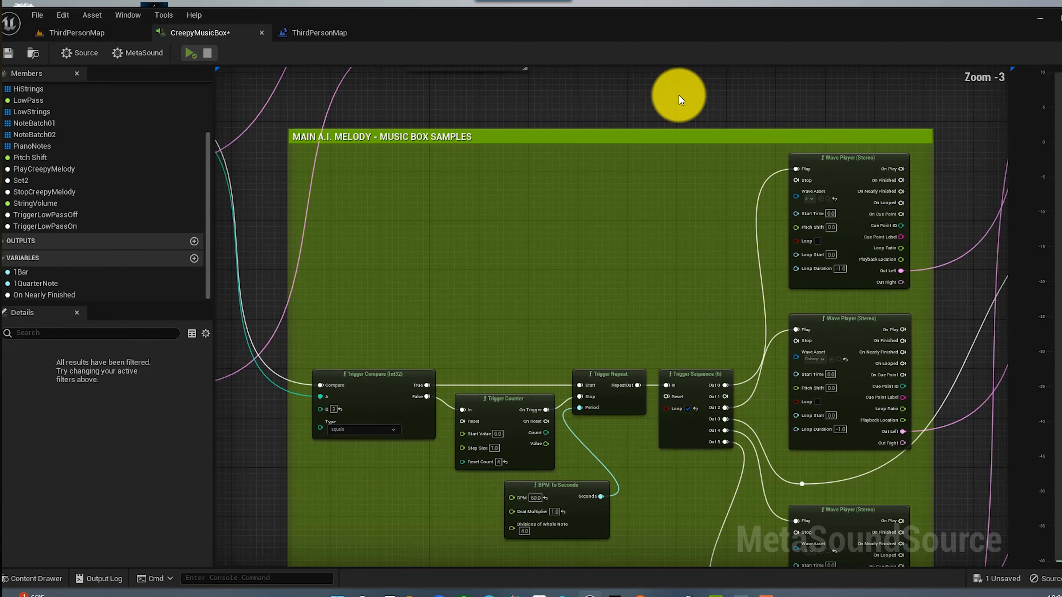
right_click_drag(677, 99, 678, 96)
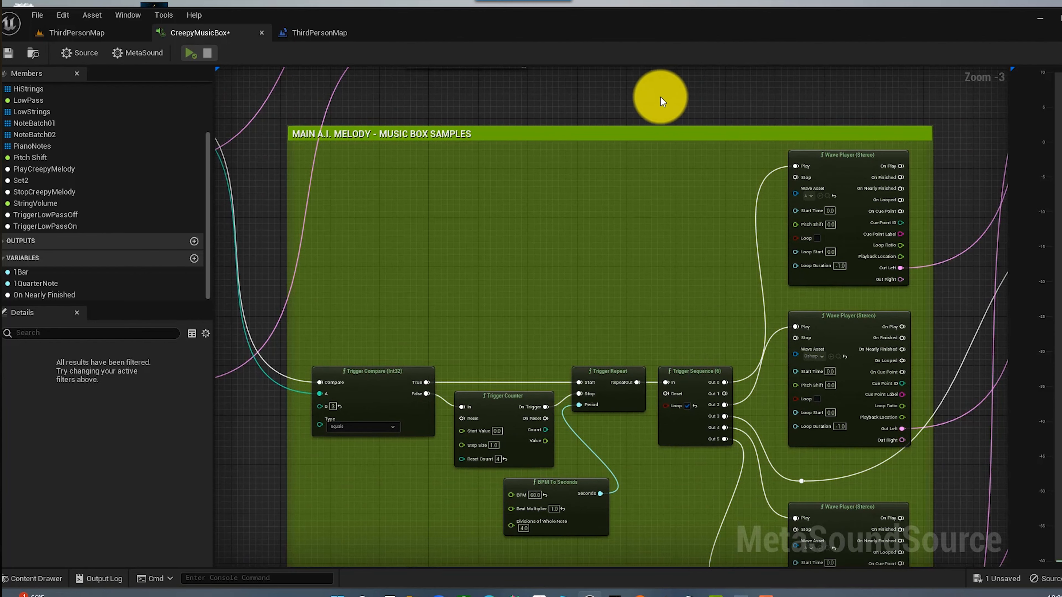
scroll(656, 102, "down", 3)
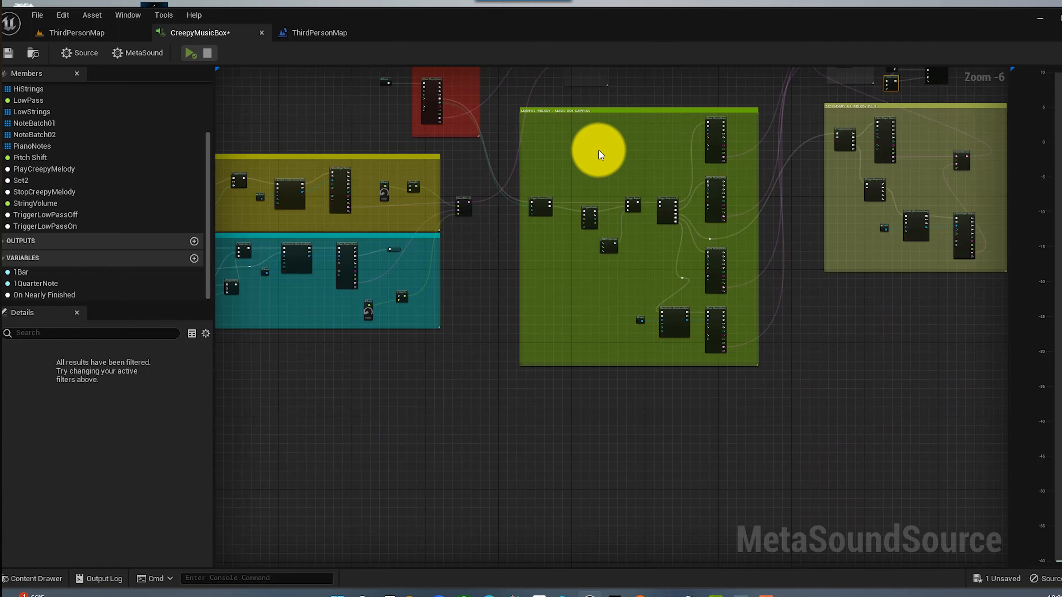
scroll(598, 150, "up", 1)
right_click_drag(458, 259, 496, 275)
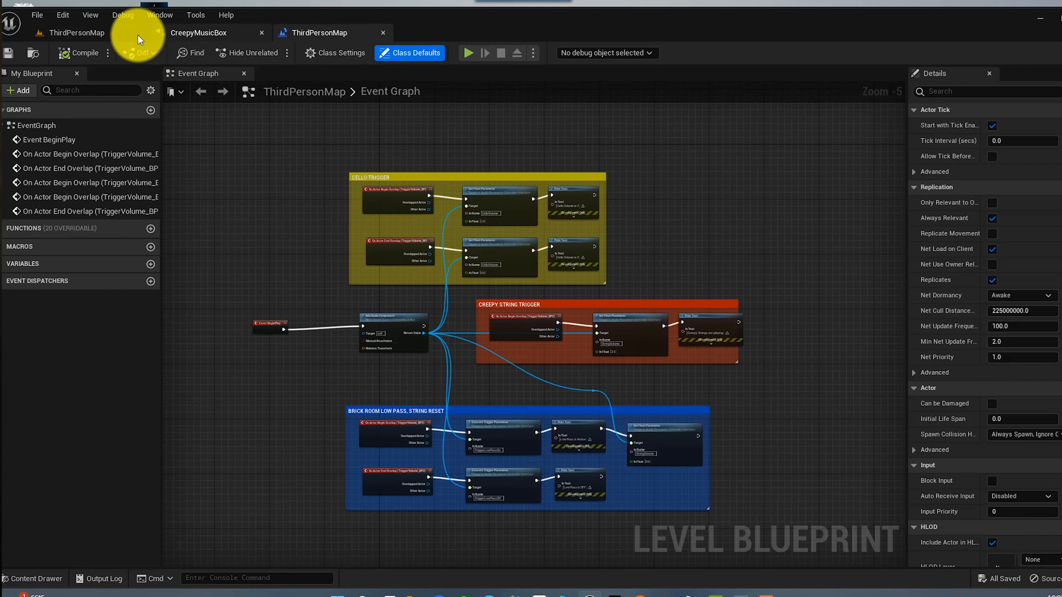
Switch to the ThirdPersonMap level and open its Level Blueprint
left_click(137, 34)
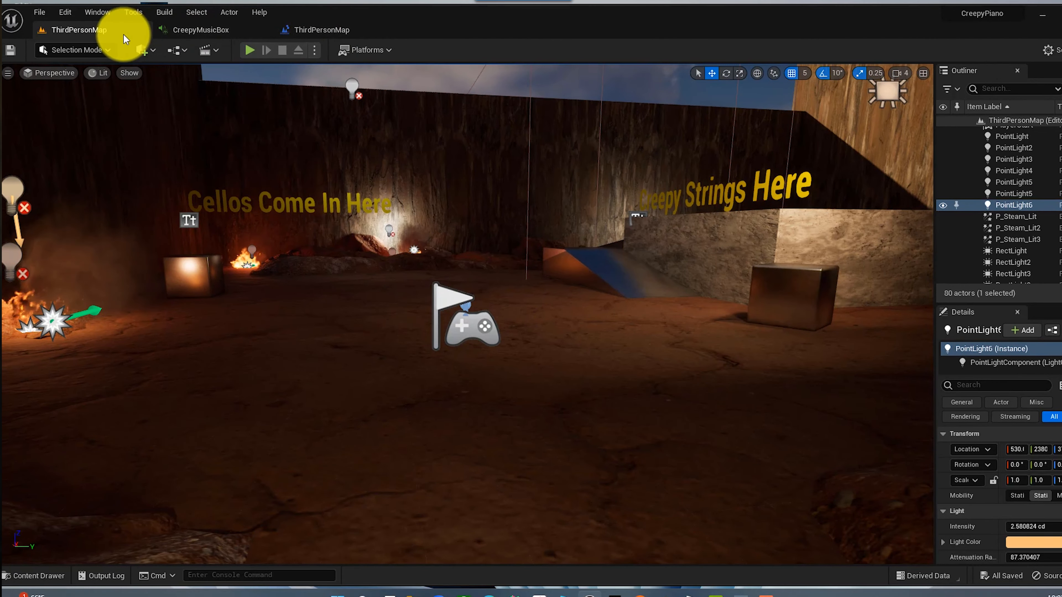
left_click(181, 49)
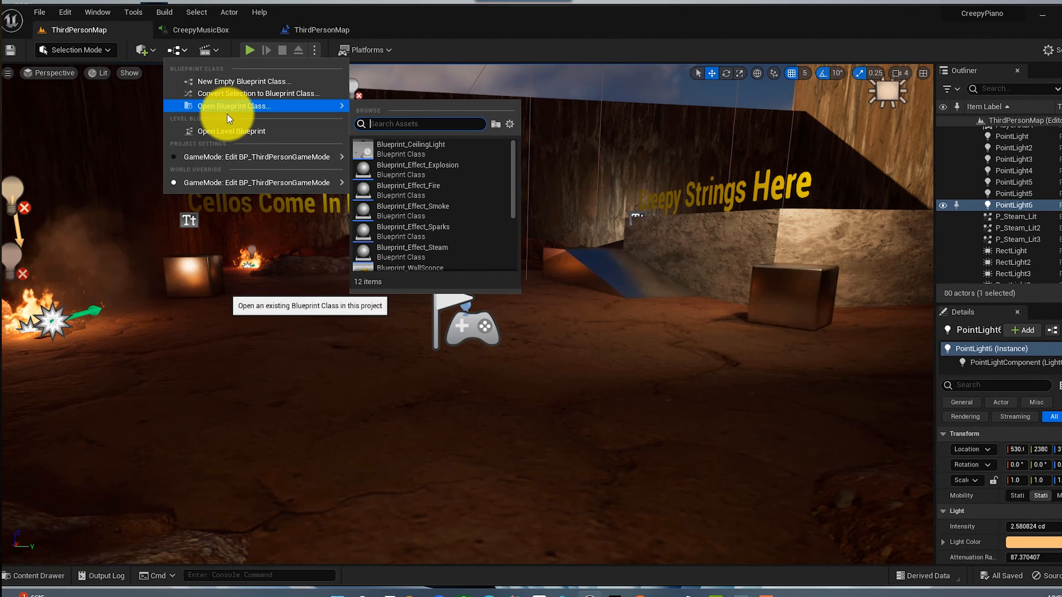
left_click(232, 128)
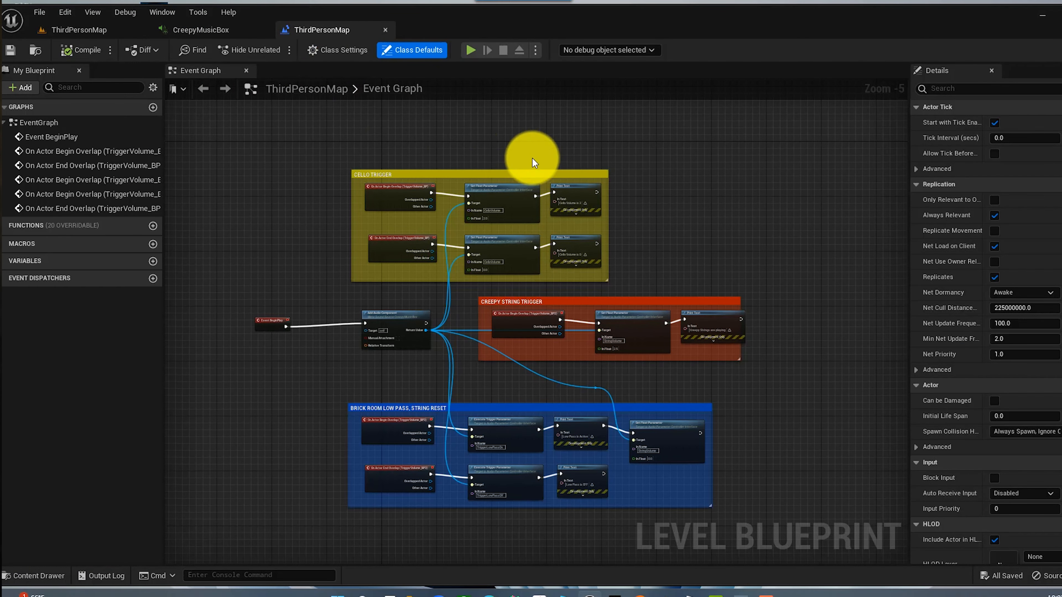
Shift the Print Text node in the Creepy String Trigger group slightly left and up, closer to Set Float Parameter
scroll(757, 246, "up", 1)
right_click_drag(710, 237, 814, 188)
left_click(811, 285)
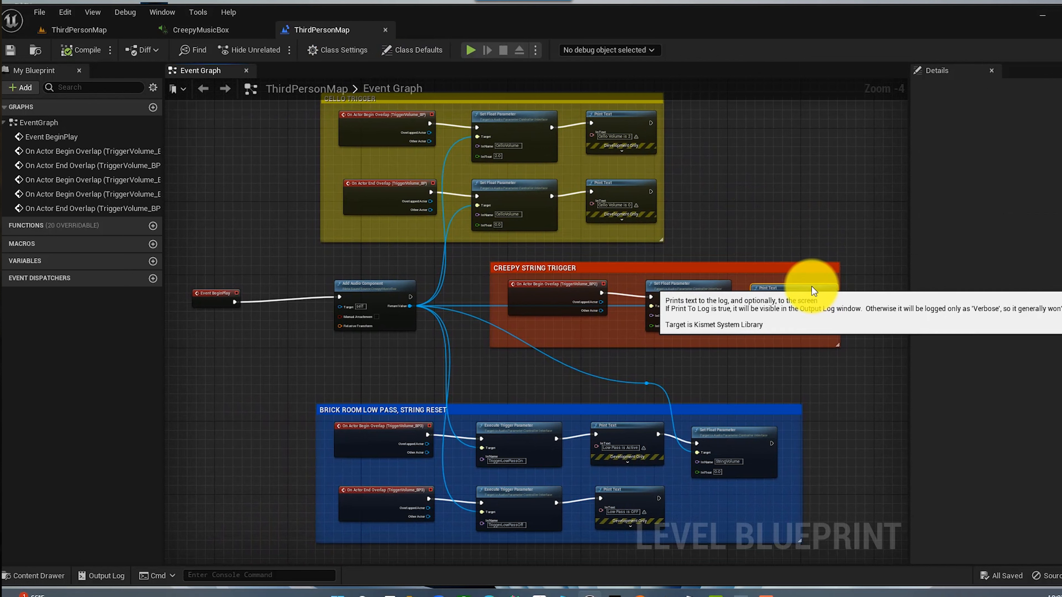
left_click_drag(811, 284, 806, 286)
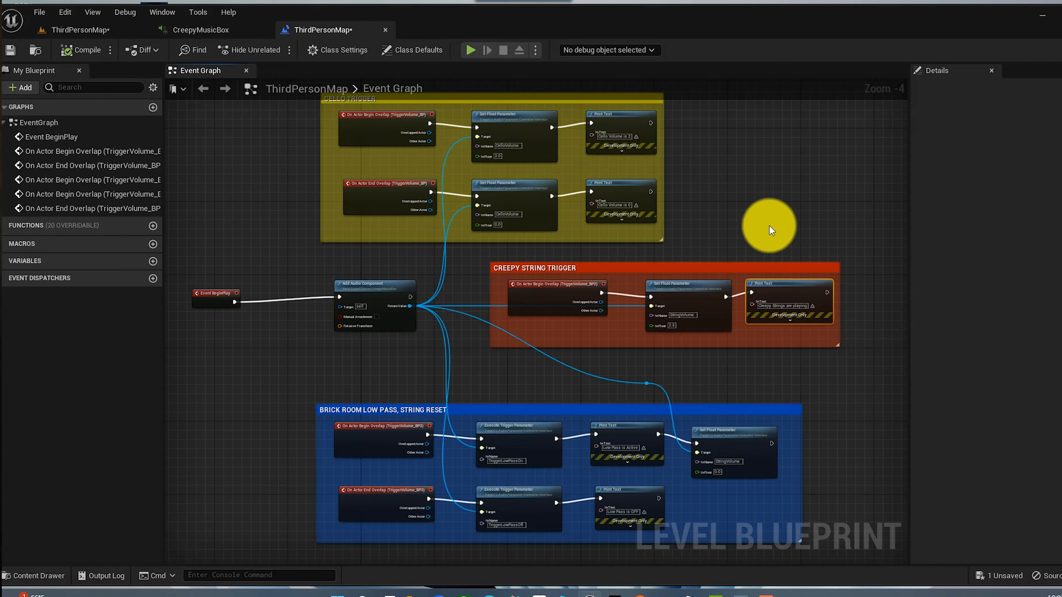
scroll(724, 201, "down", 1)
scroll(733, 195, "up", 2)
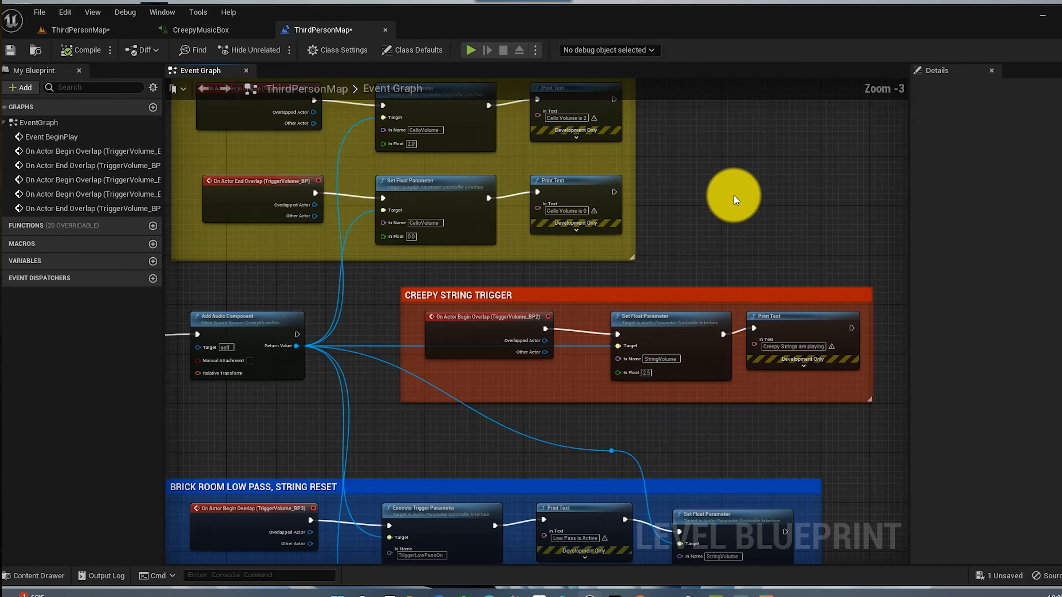
Move the On Actor End Overlap (TriggerVolume_BP) node in the Cello Trigger group slightly up, closer to the Begin Overlap node
scroll(733, 194, "down", 1)
right_click_drag(742, 189, 808, 232)
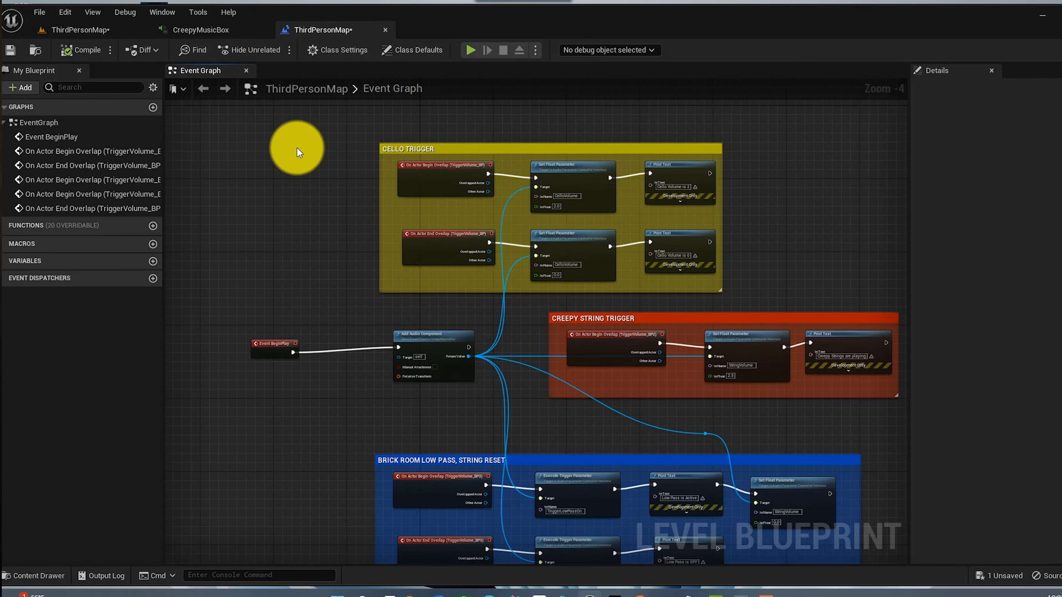
scroll(298, 152, "up", 2)
scroll(298, 151, "up", 1)
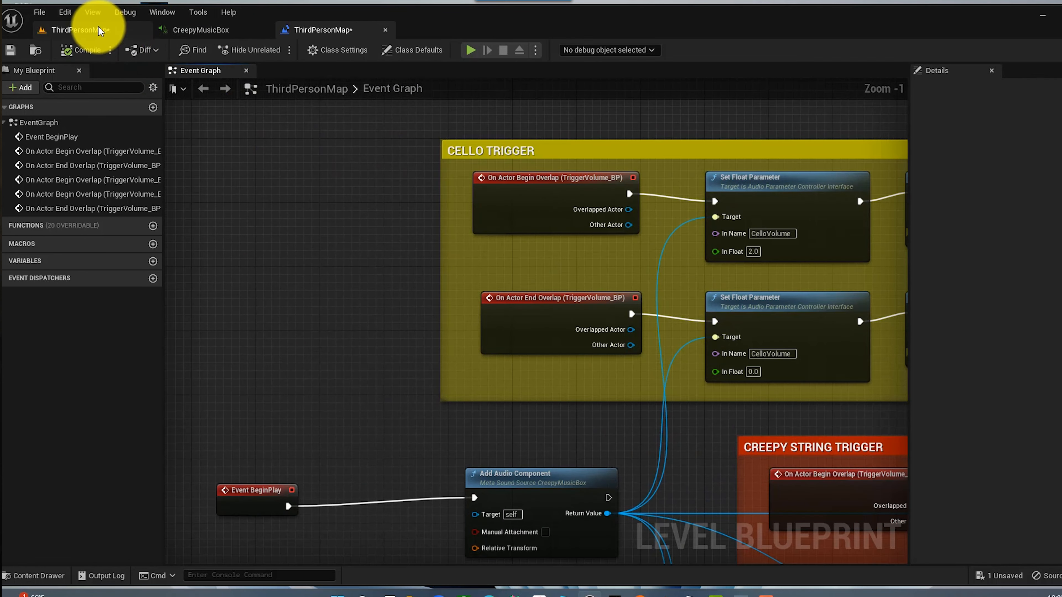
left_click(81, 29)
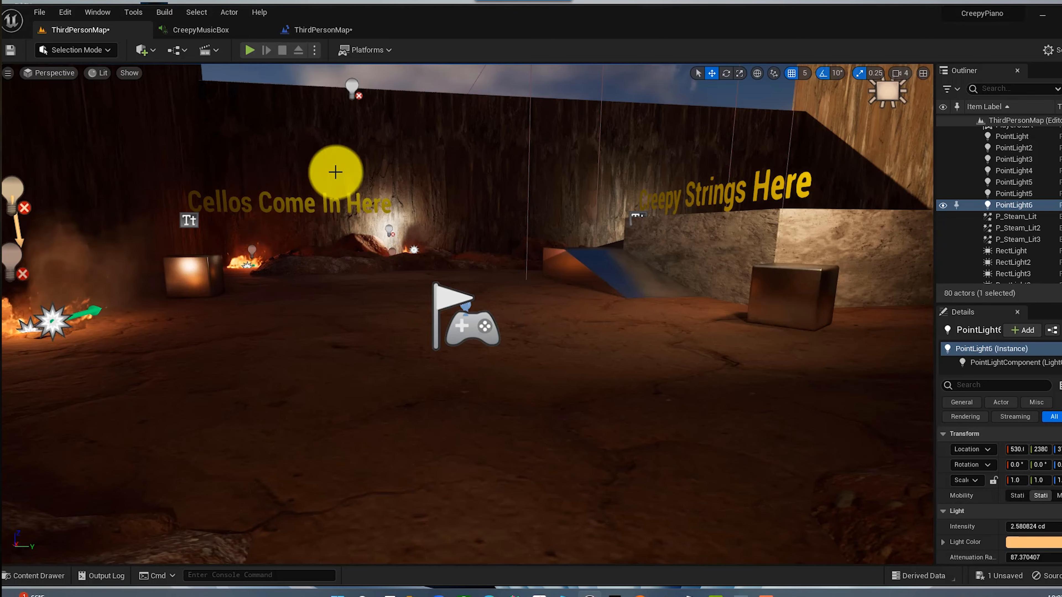
left_click(211, 31)
left_click(307, 30)
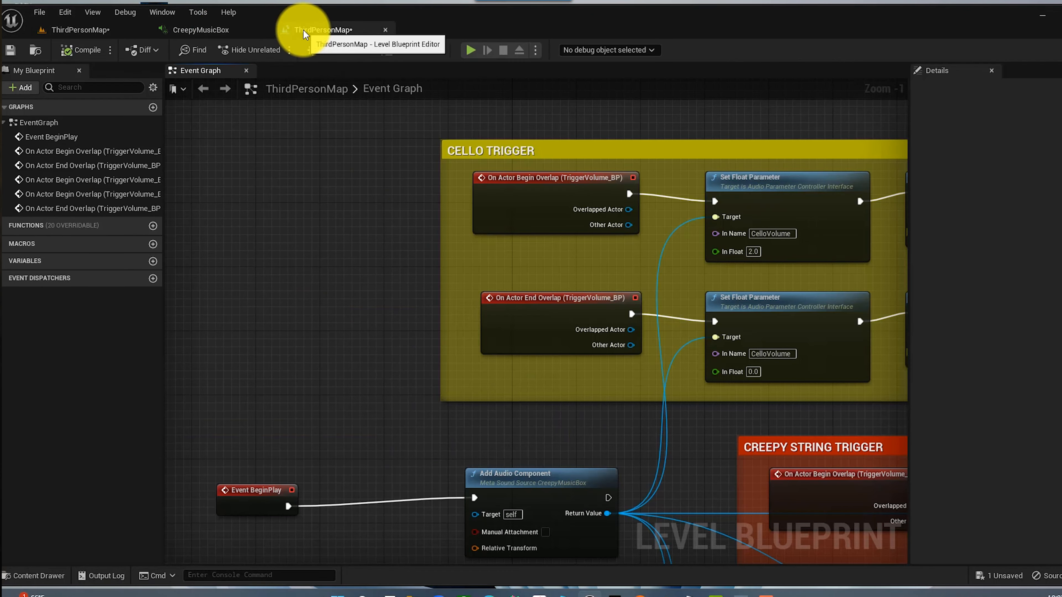
right_click_drag(540, 122, 305, 117)
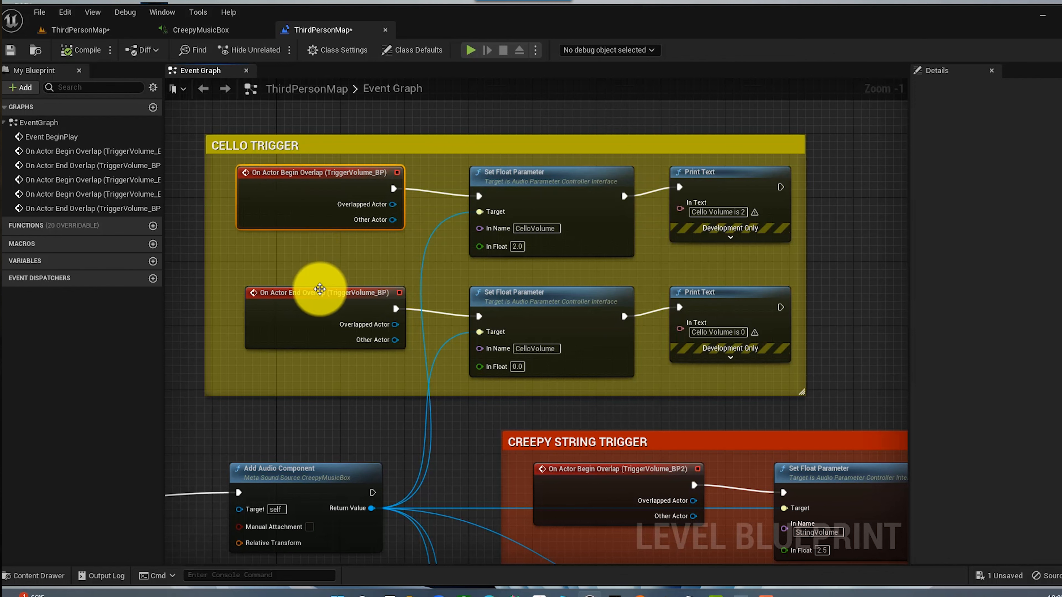
left_click_drag(320, 294, 320, 278)
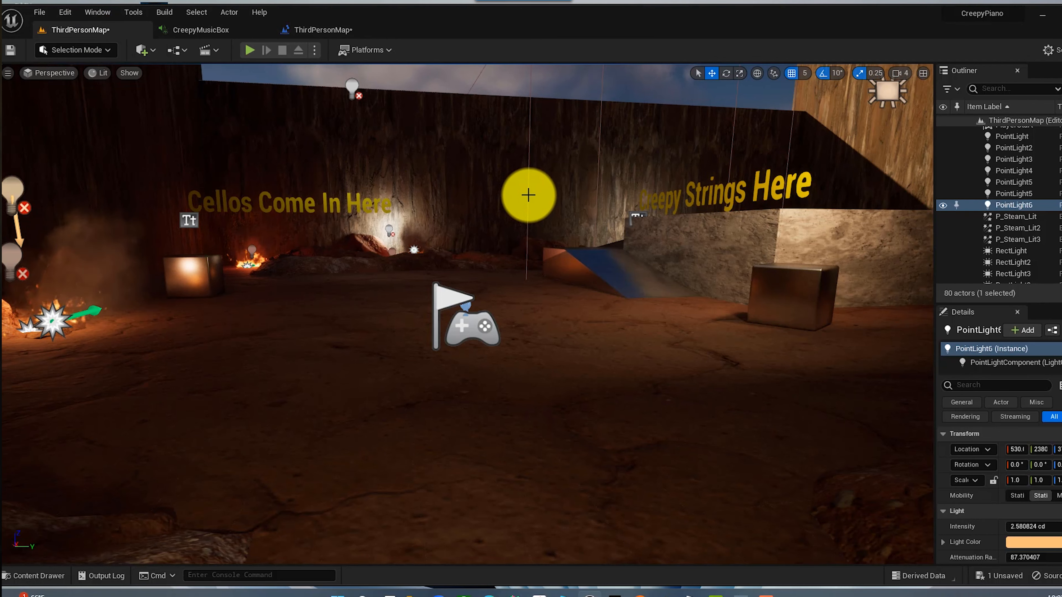
Switch to the ThirdPersonMap level and select the first TriggerVolume_BP actor, which covers the cello area
left_click(528, 195)
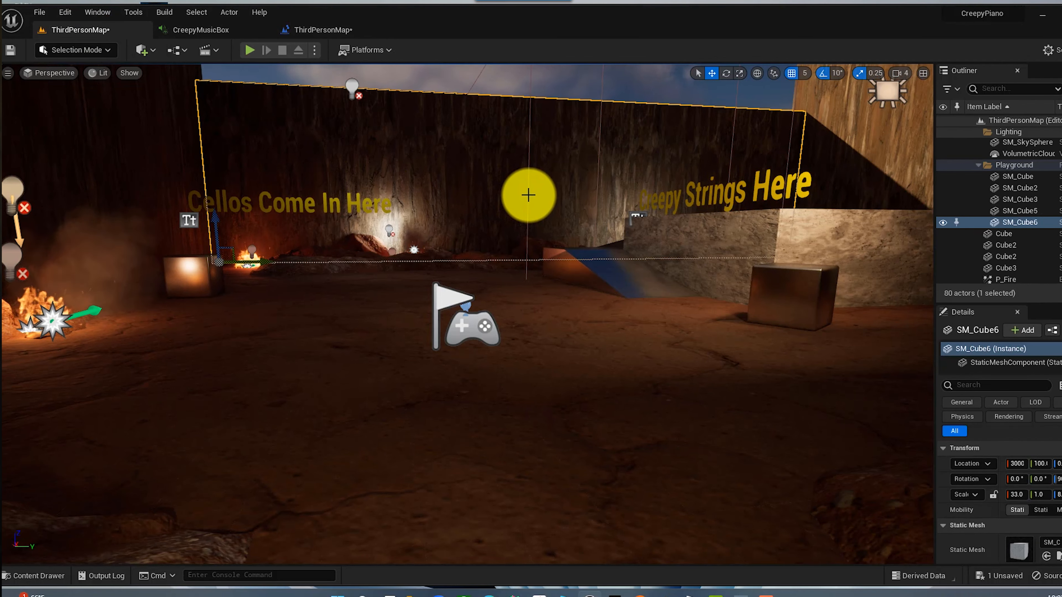
left_click(529, 87)
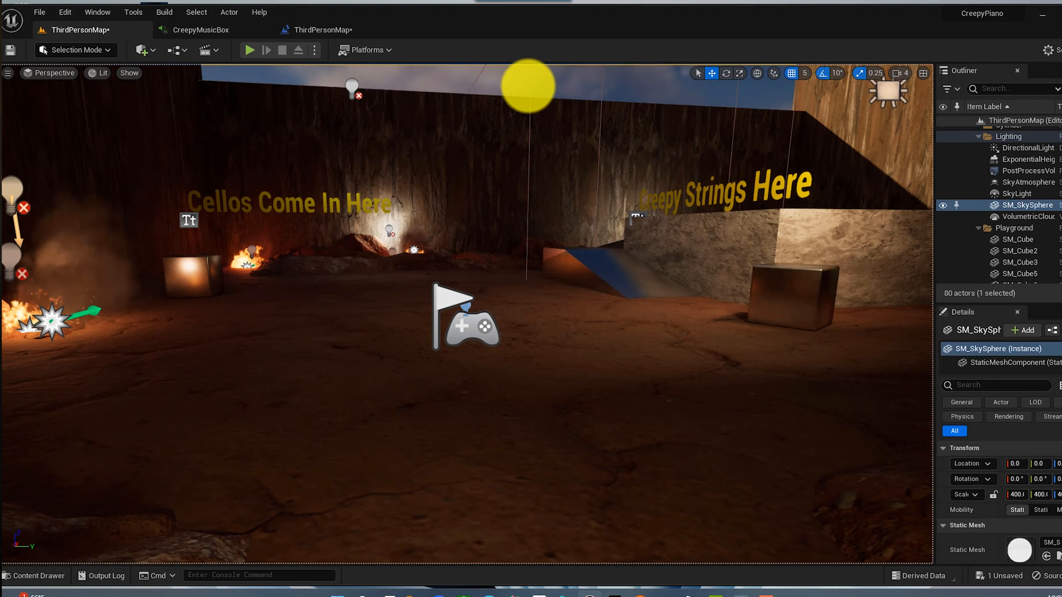
scroll(957, 184, "down", 3)
scroll(957, 183, "up", 3)
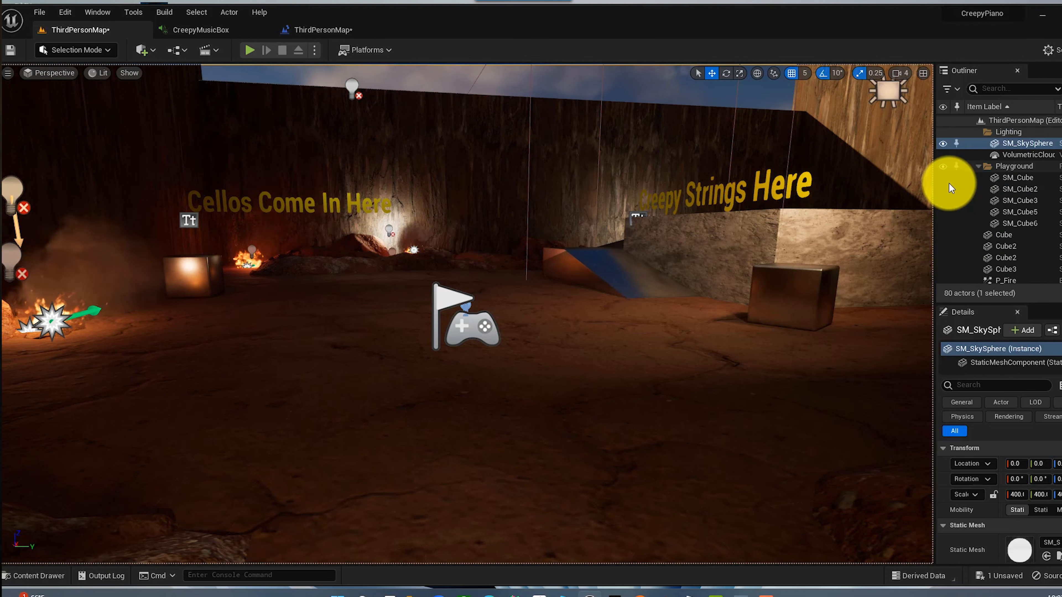
scroll(963, 185, "down", 6)
scroll(974, 182, "down", 10)
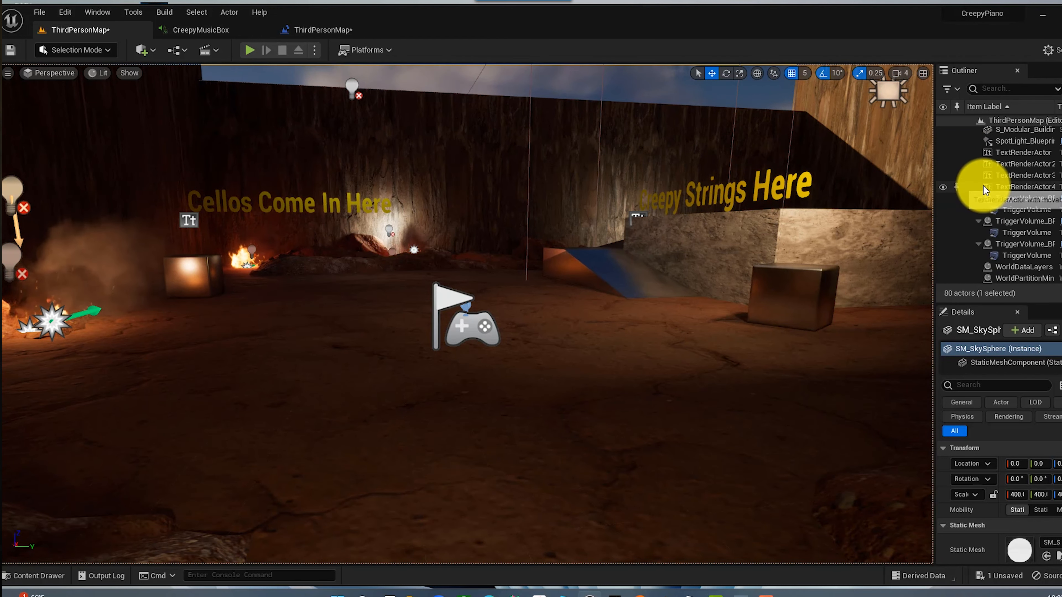
left_click(1015, 197)
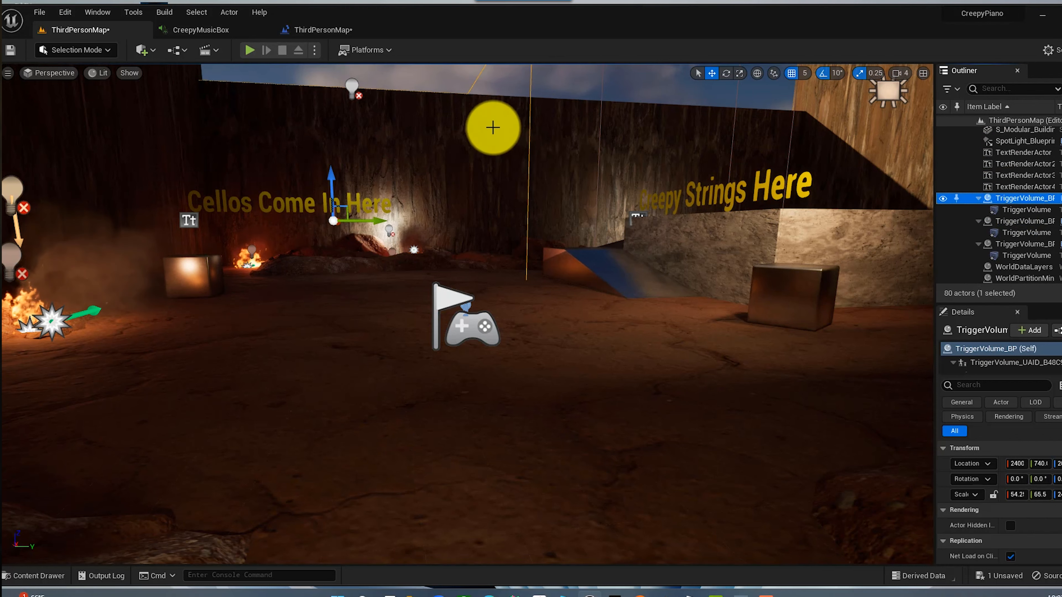
Return to the Level Blueprint and view the collision events available for the selected TriggerVolume_BP, without adding one
left_click(313, 33)
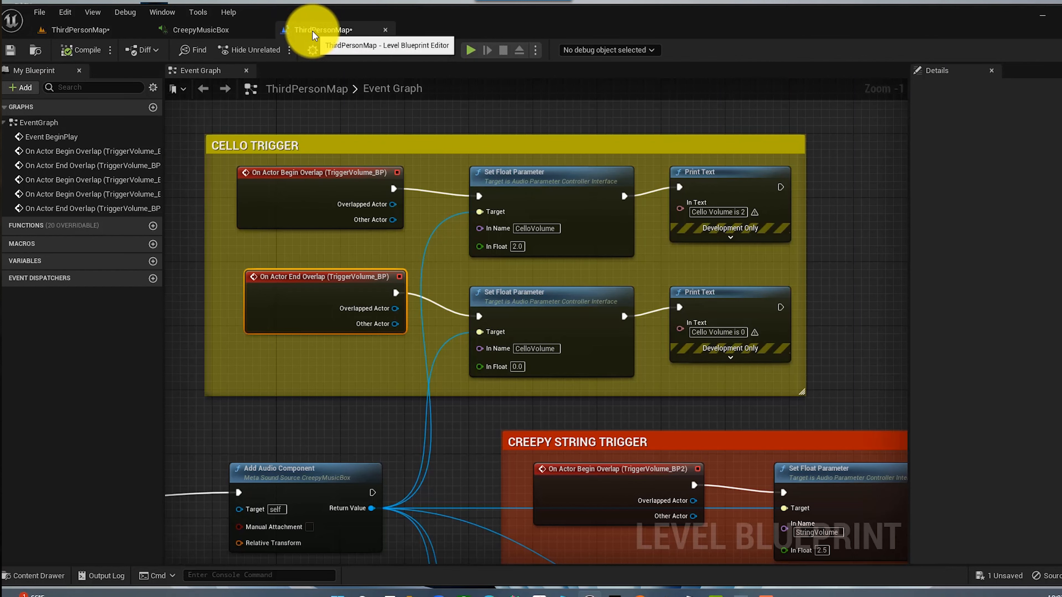
right_click(256, 122)
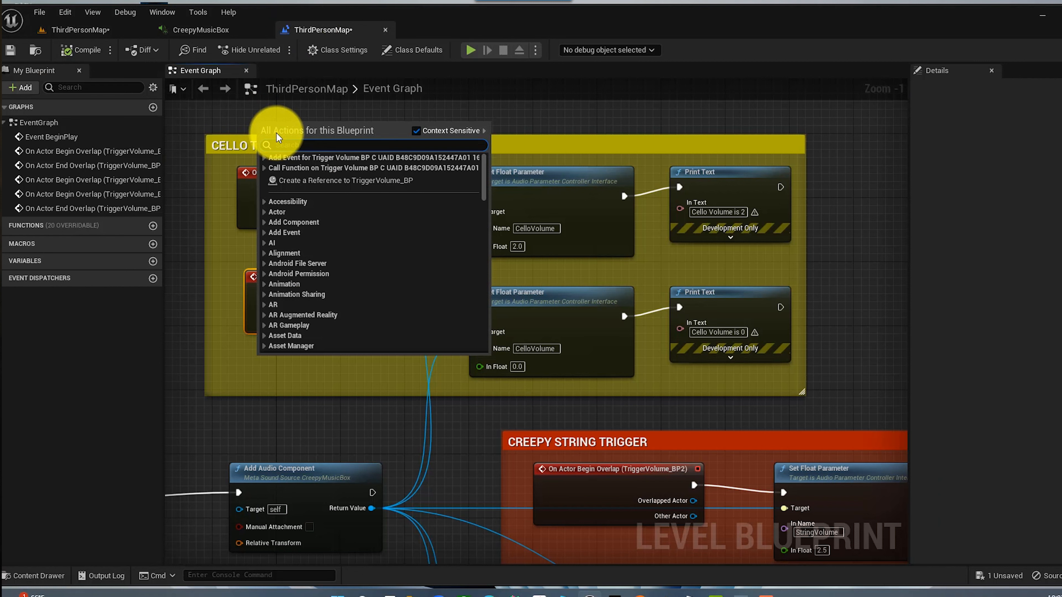
left_click(263, 156)
left_click(268, 168)
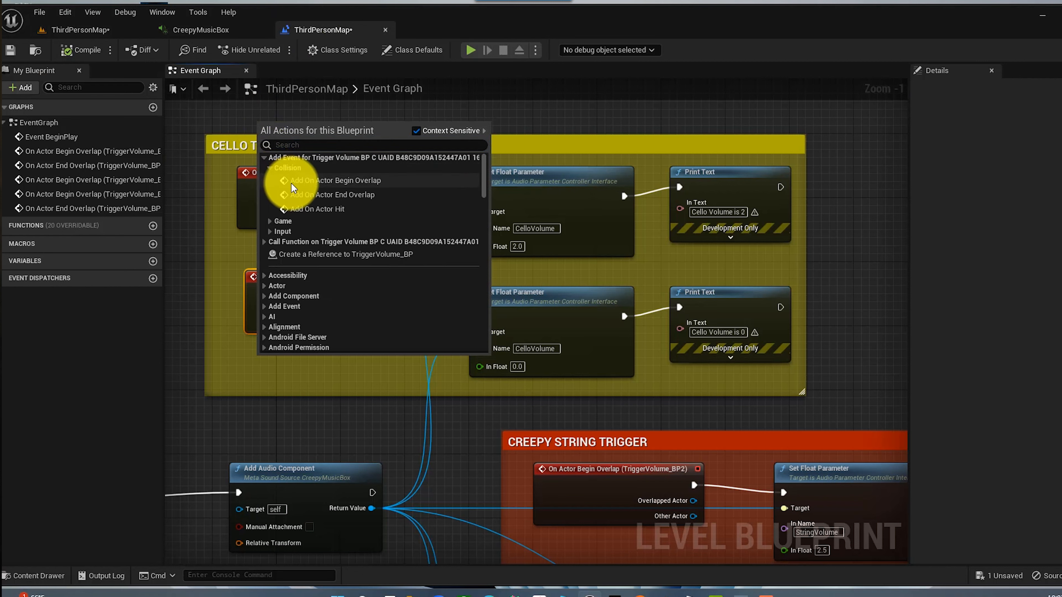
left_click(367, 113)
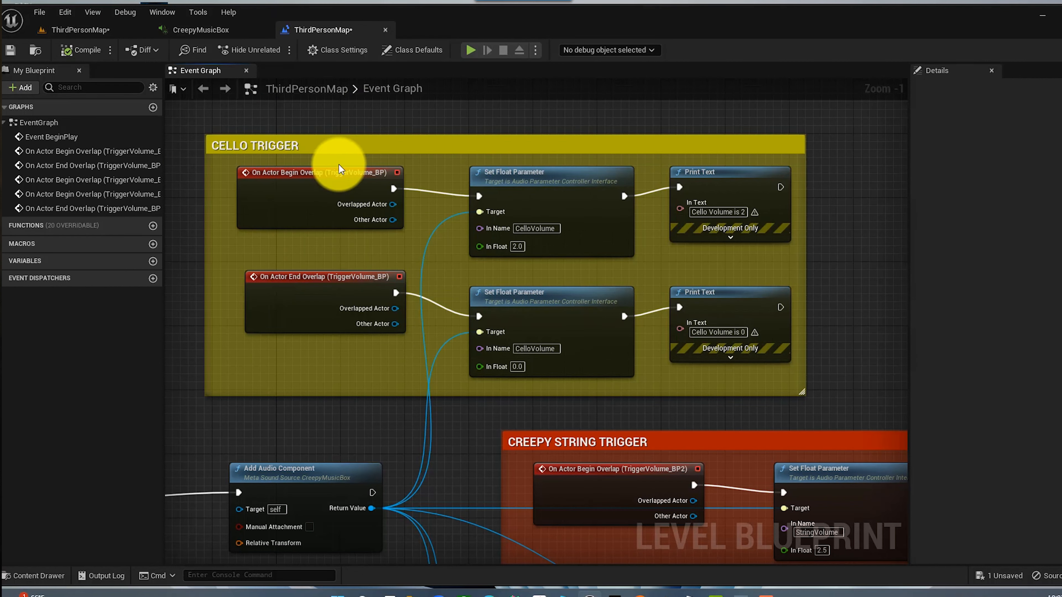
Shift the On Actor Begin Overlap node in the Cello Trigger group slightly right, in line with the End Overlap node
left_click(314, 180)
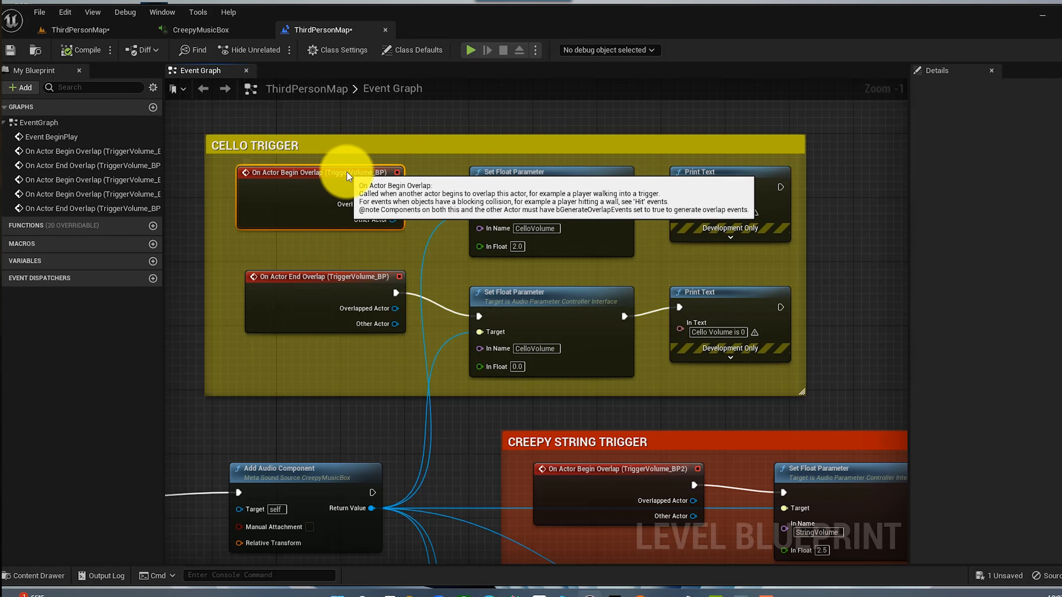
left_click_drag(348, 173, 356, 173)
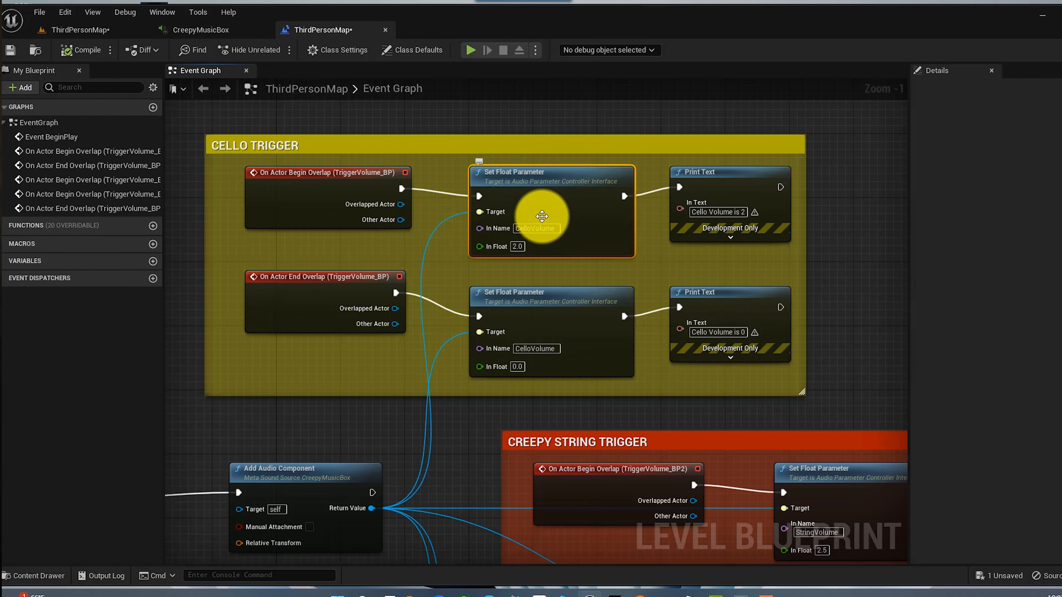
left_click(474, 122)
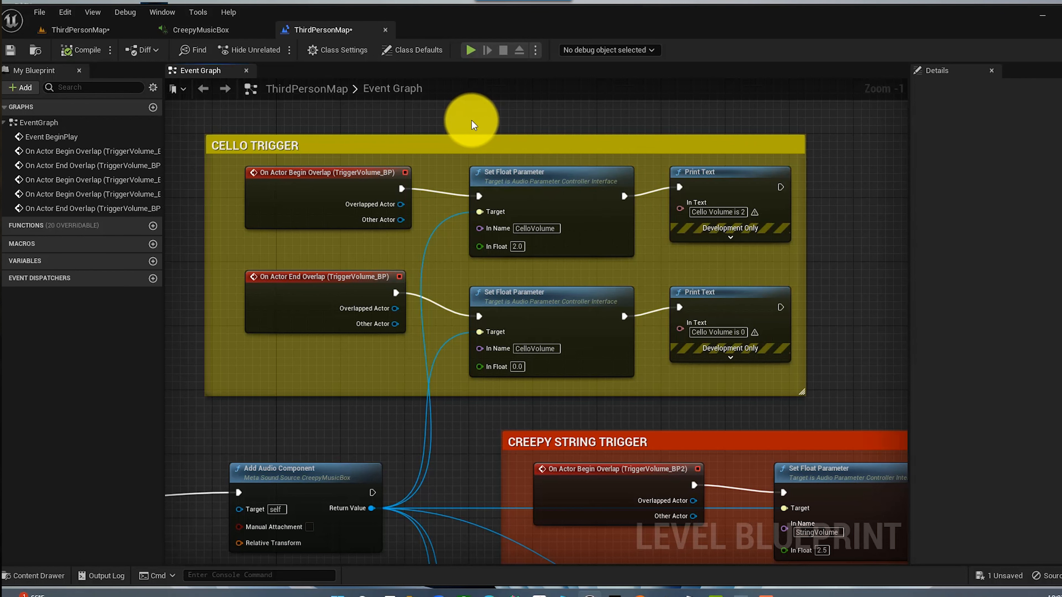
right_click_drag(473, 124, 474, 112)
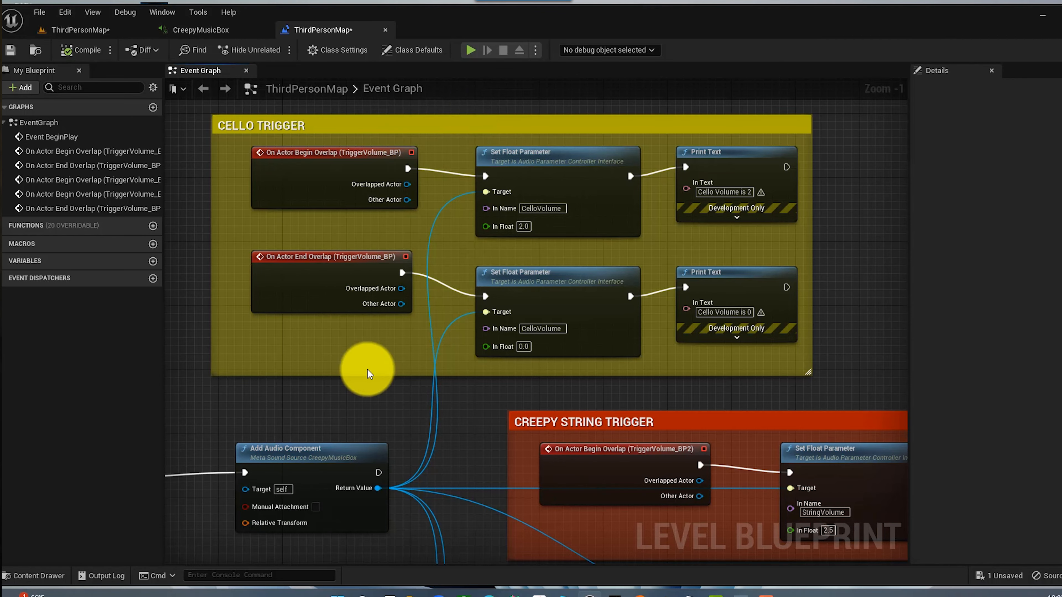
Move Event BeginPlay and Add Audio Component closer together, keeping them connected
right_click_drag(368, 373, 581, 230)
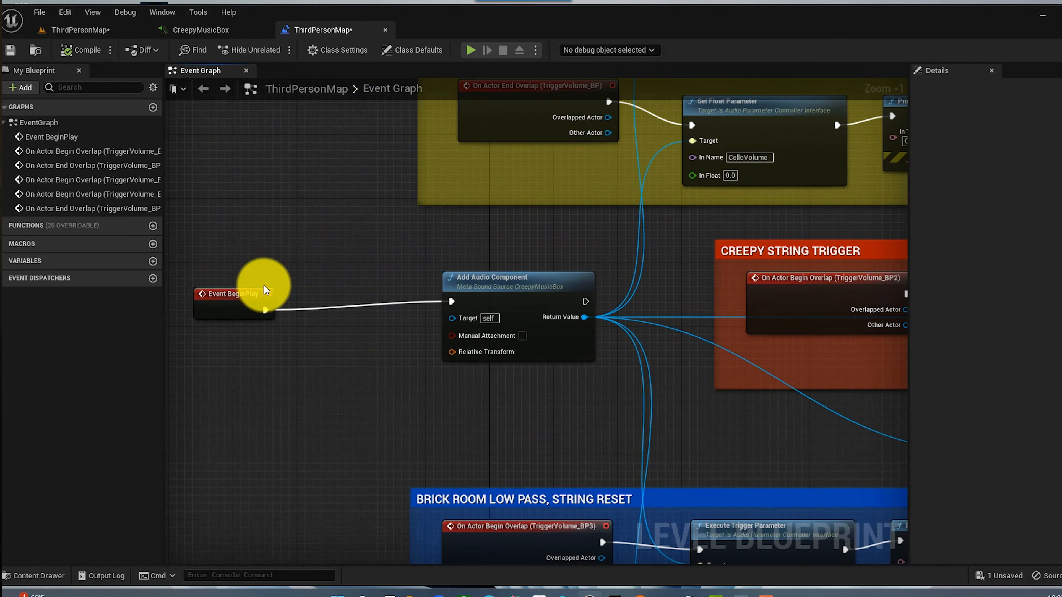
left_click_drag(248, 297, 451, 302)
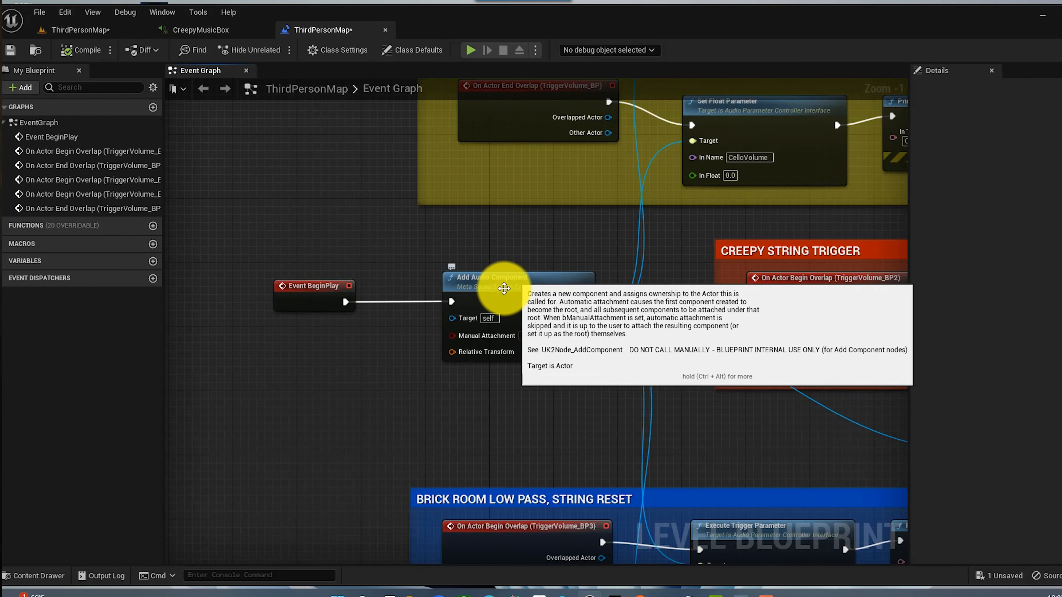
left_click(504, 280)
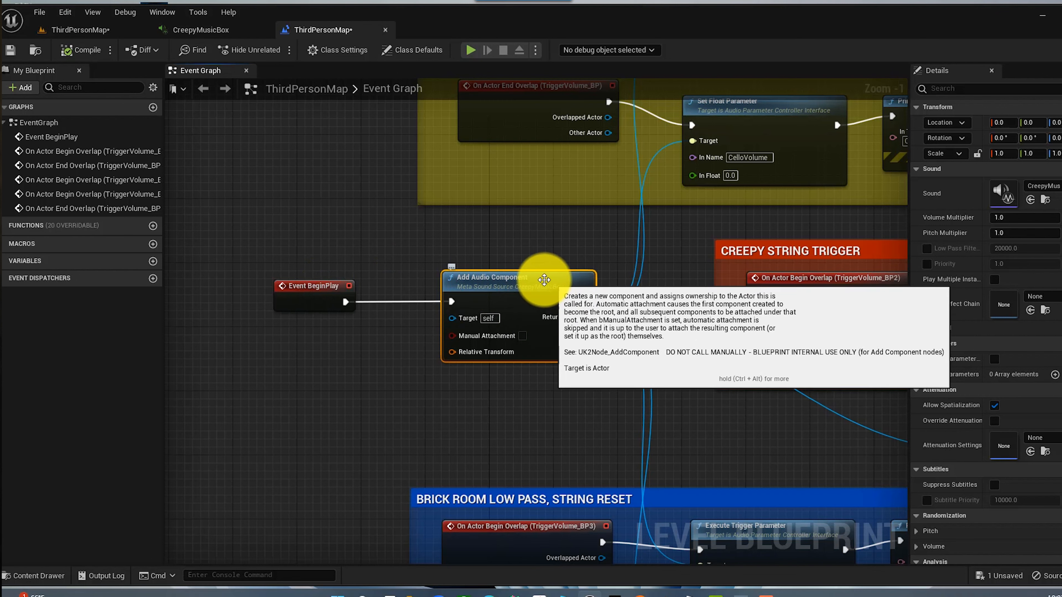
left_click_drag(544, 279, 520, 282)
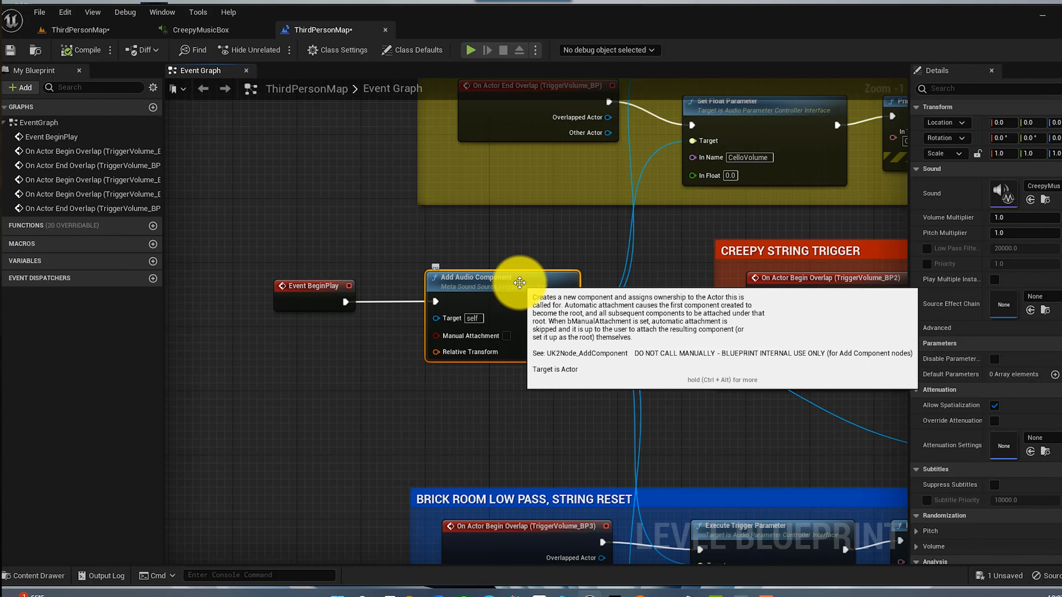
Trace the Add Audio Component's Return Value to the Cello, Creepy String and Brick Room groups, and check the CelloVolume parameter name
right_click_drag(517, 282, 382, 423)
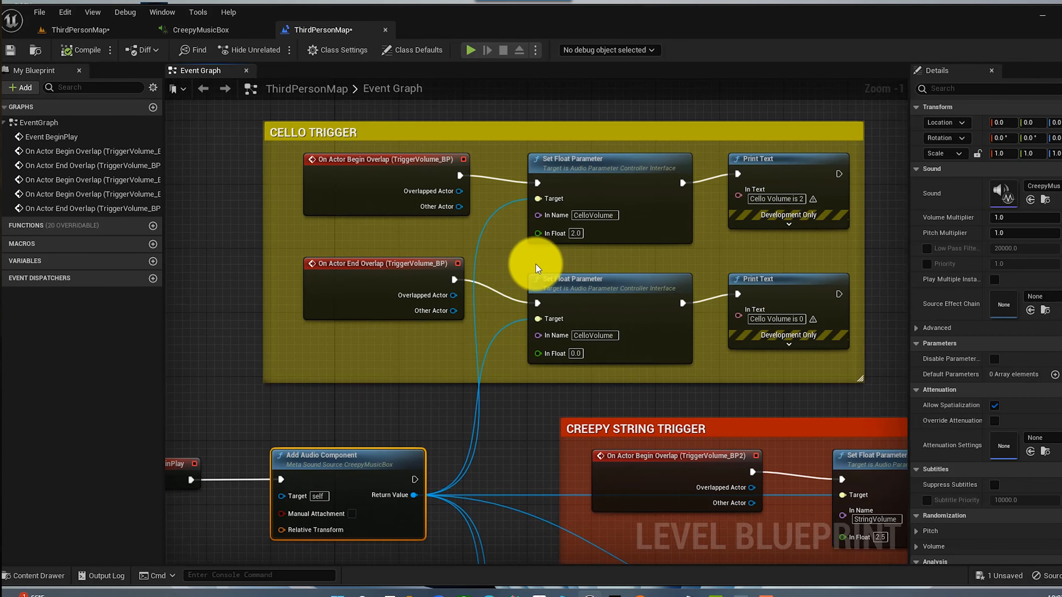
right_click_drag(533, 435, 628, 206)
right_click_drag(616, 245, 612, 354)
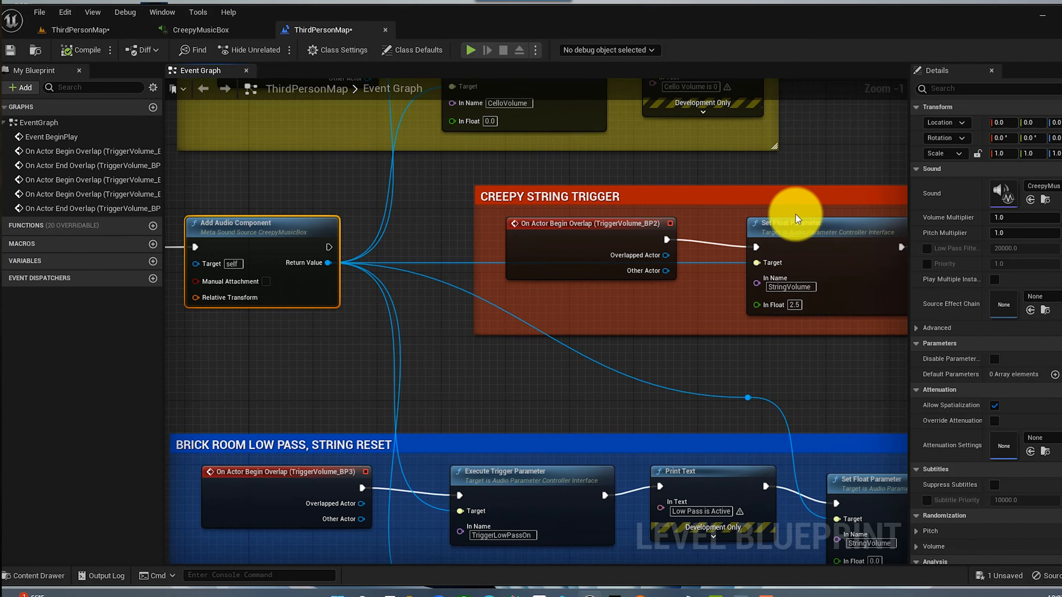
right_click_drag(484, 368, 669, 352)
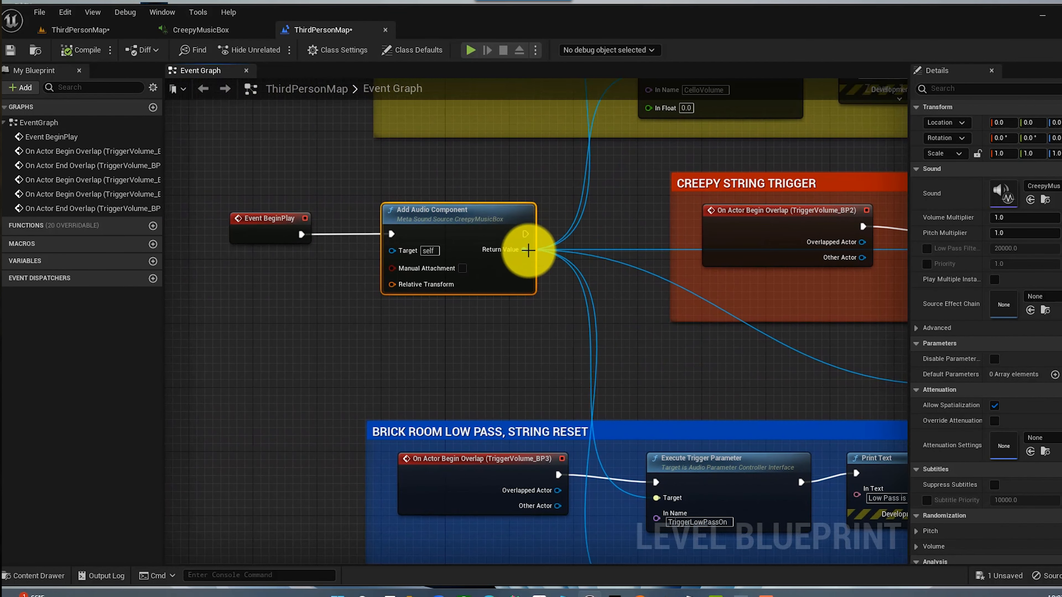
right_click_drag(599, 218, 641, 266)
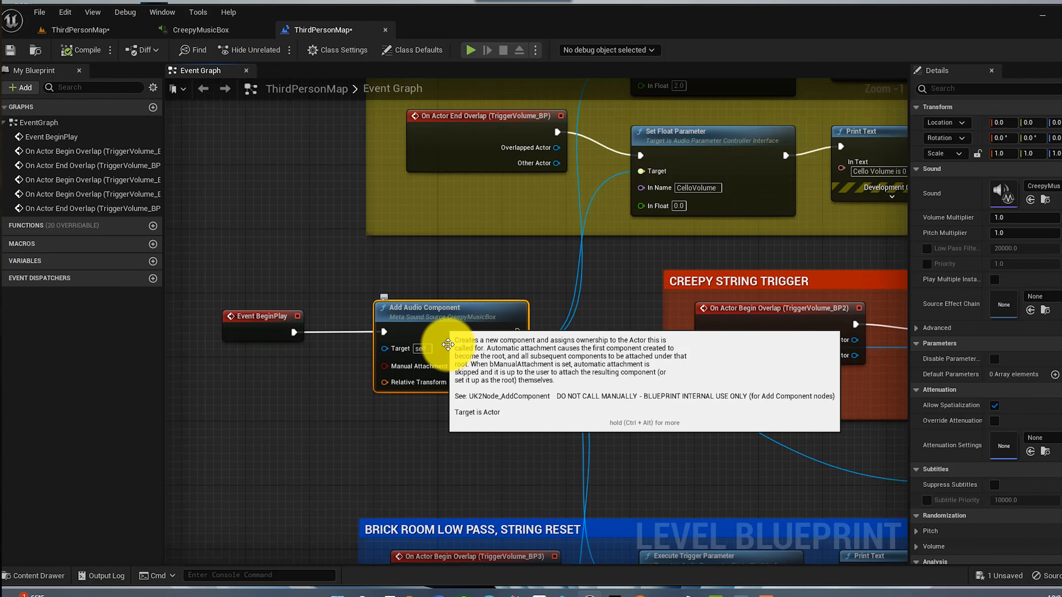
right_click_drag(505, 268, 378, 418)
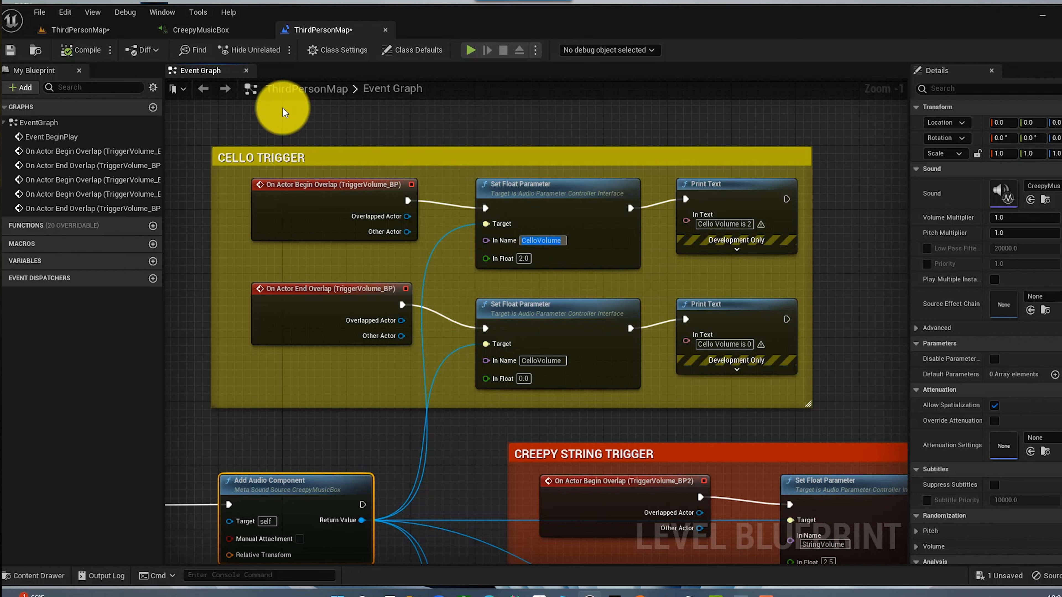
Inspect the CelloVolume input and its name in the CreepyMusicBox MetaSound, and return to the Level Blueprint's Cello Trigger group to compare
left_click(211, 36)
scroll(435, 347, "up", 8)
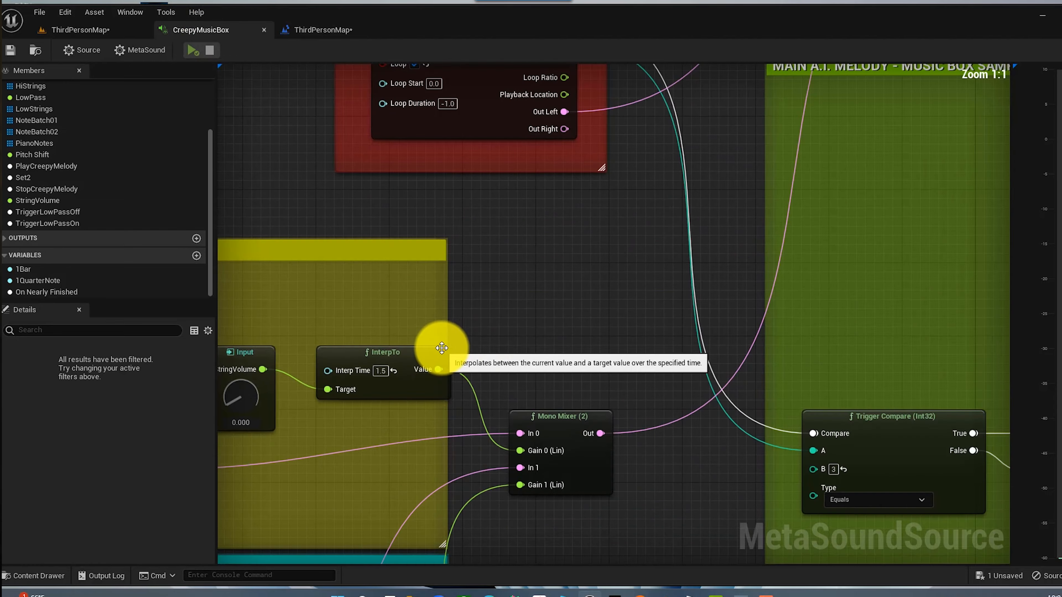
right_click_drag(519, 241, 687, 248)
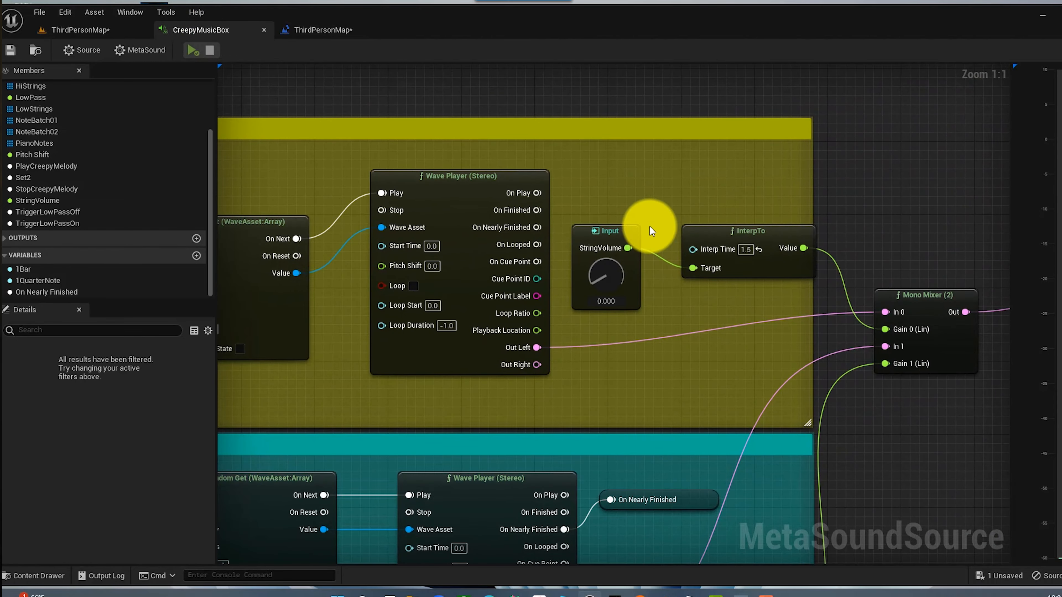
right_click_drag(877, 431, 818, 82)
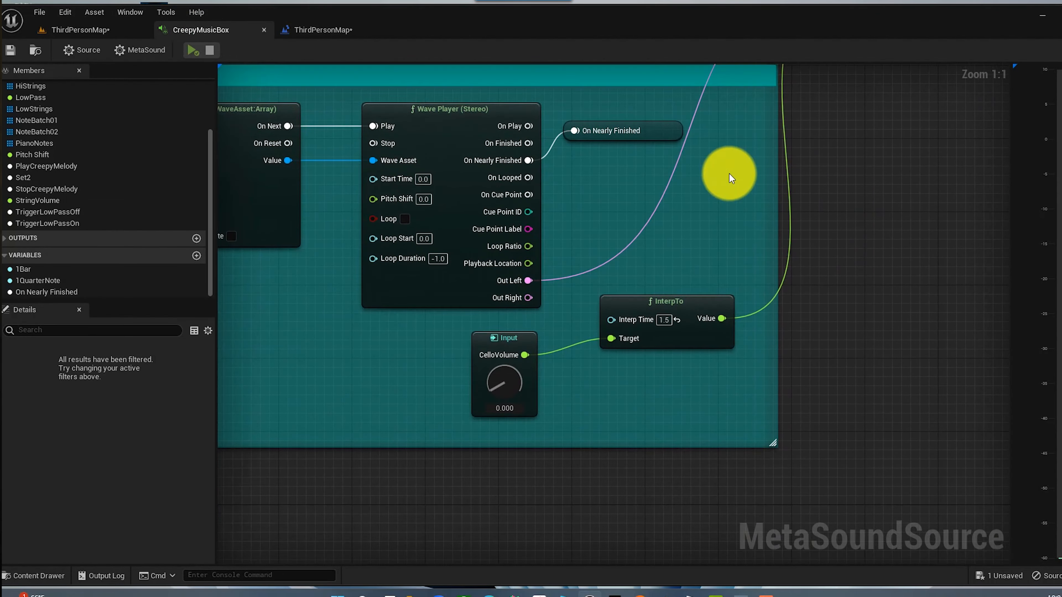
left_click(511, 335)
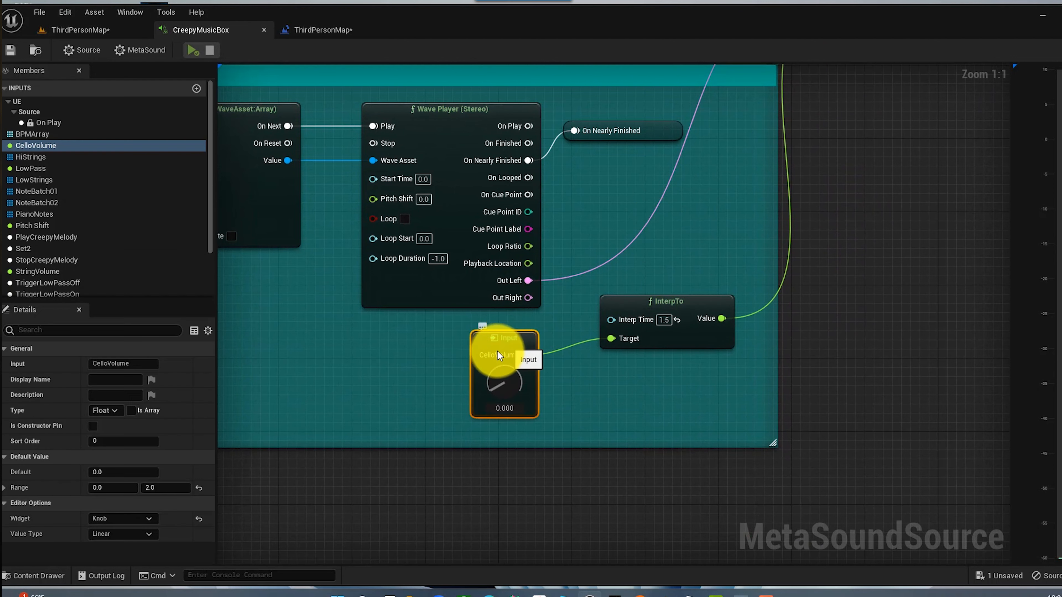
left_click(108, 360)
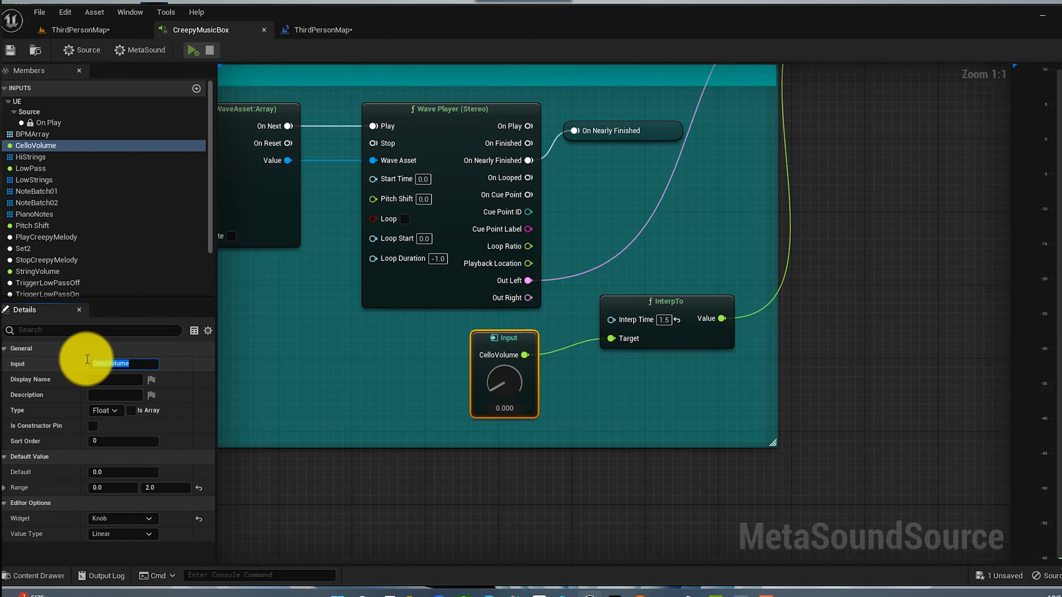
left_click(569, 474)
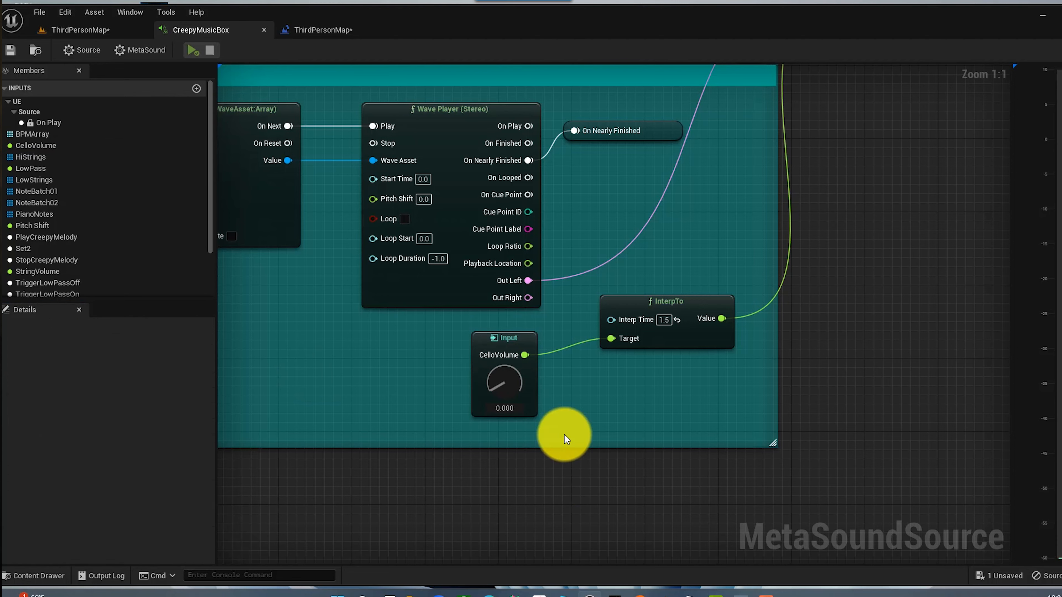
left_click(320, 37)
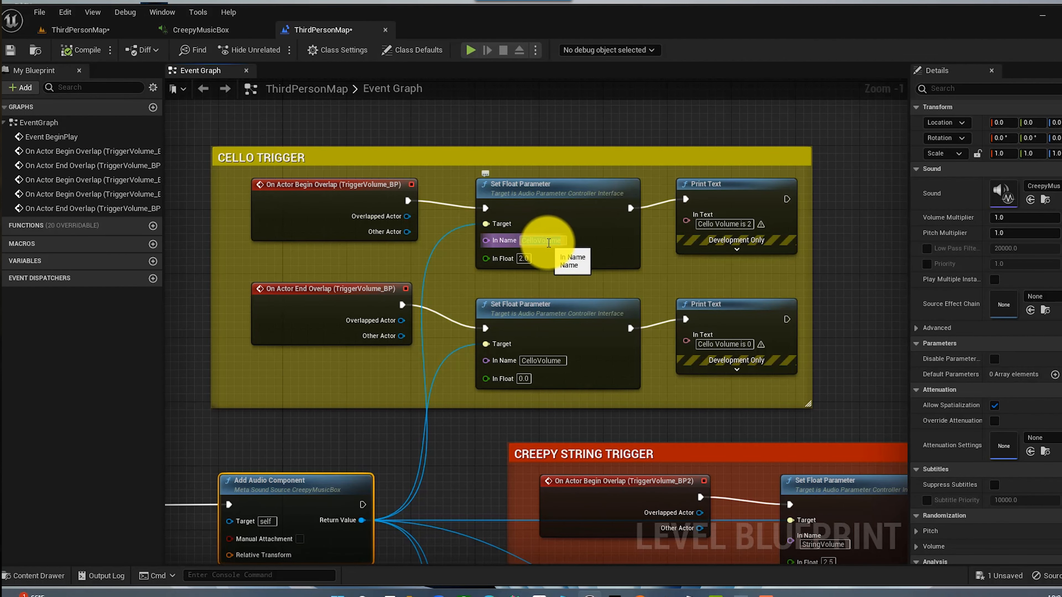
Examine the CelloVolume parameter and the Print Text node on the Begin Overlap chain of the Cello Trigger group
left_click(548, 242)
left_click(559, 139)
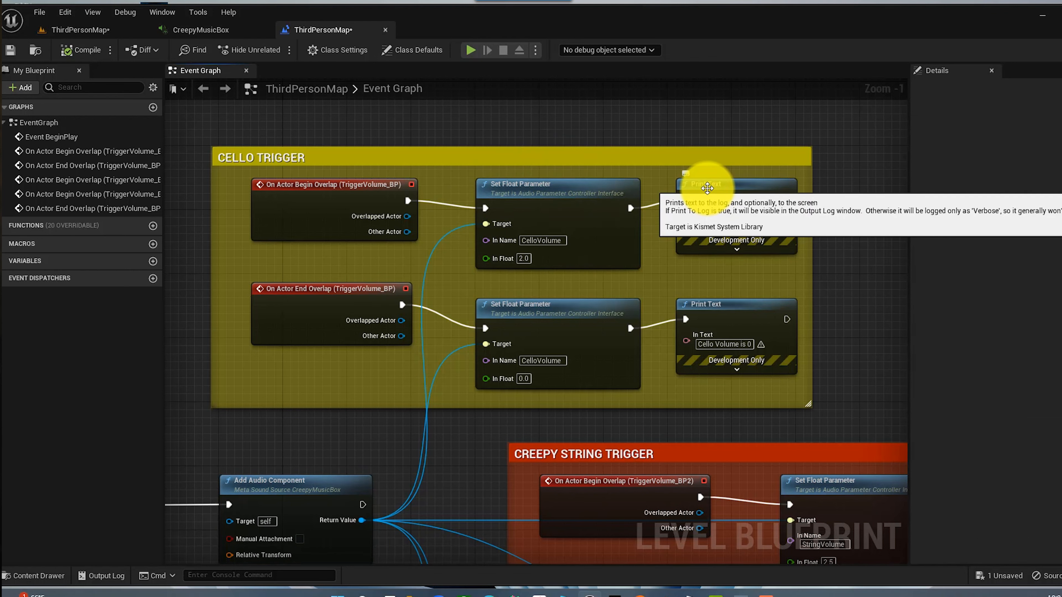
left_click(706, 188)
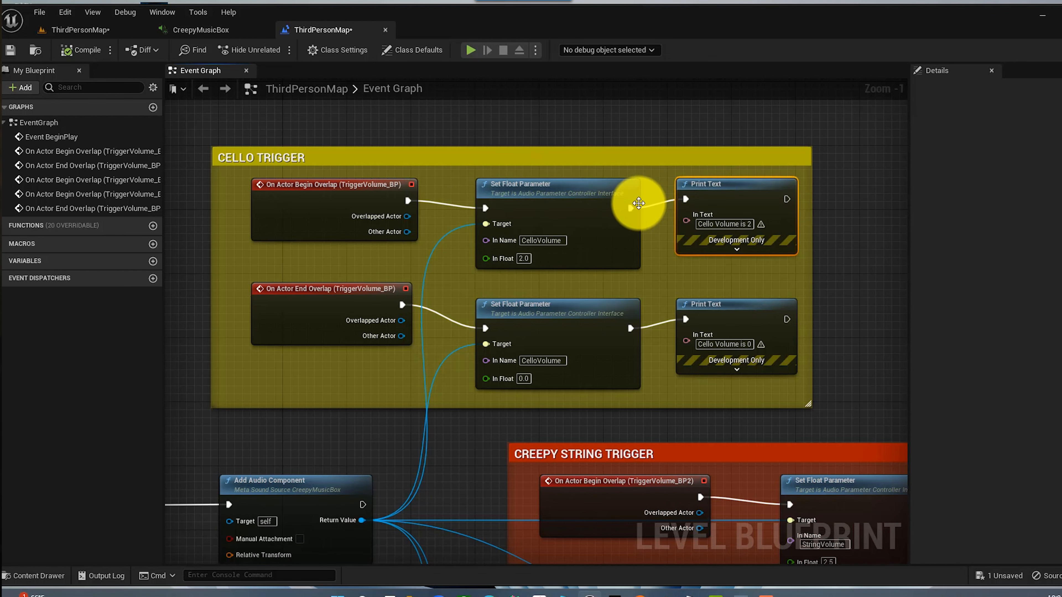
left_click(705, 188)
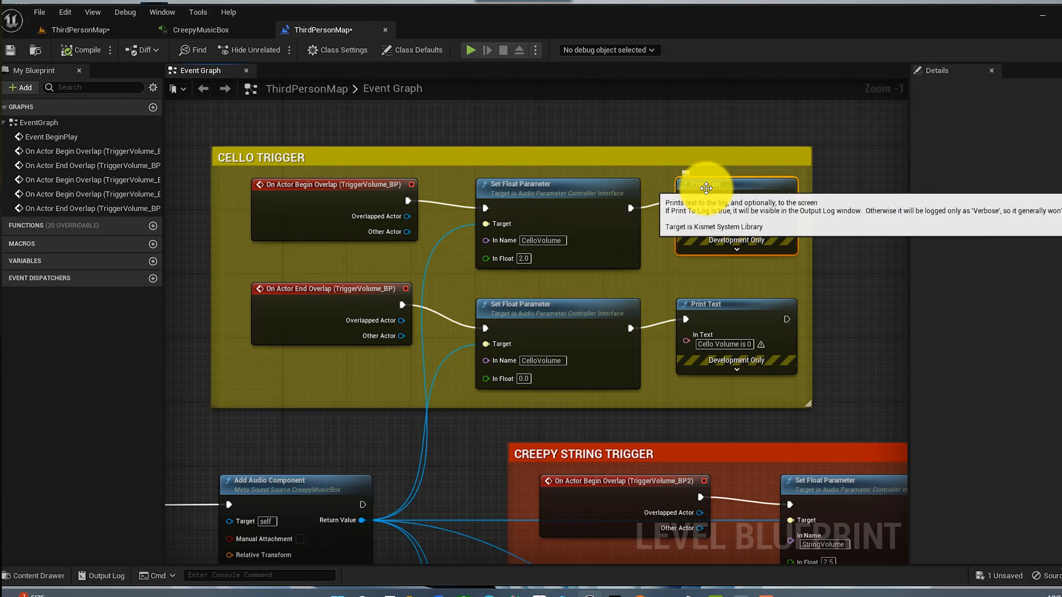
Play the level and run the character into the "Cellos Come In Here" area to test the cello trigger
left_click(94, 33)
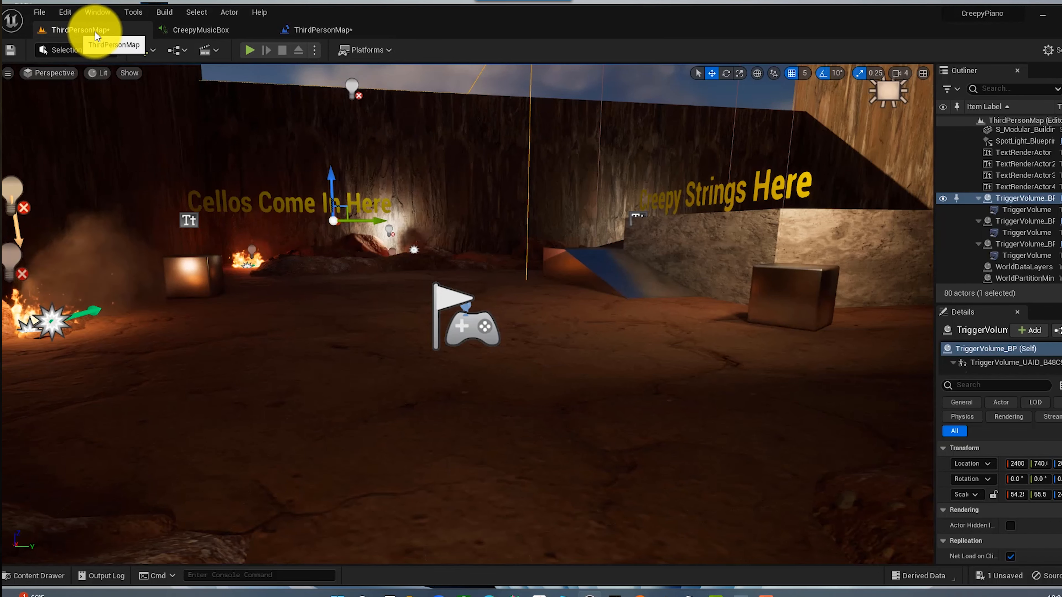
left_click(250, 49)
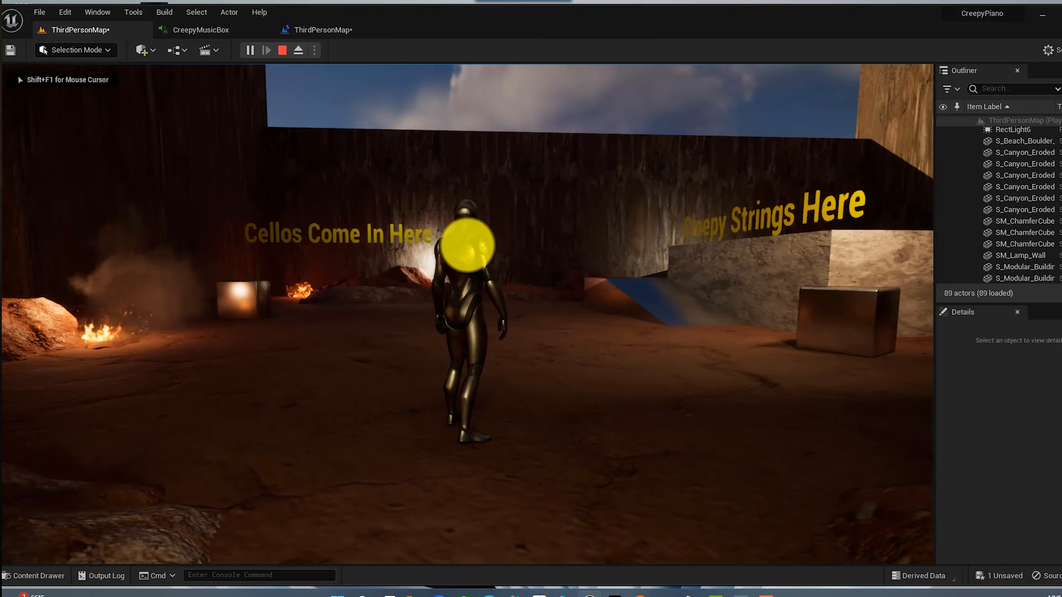
key("w")
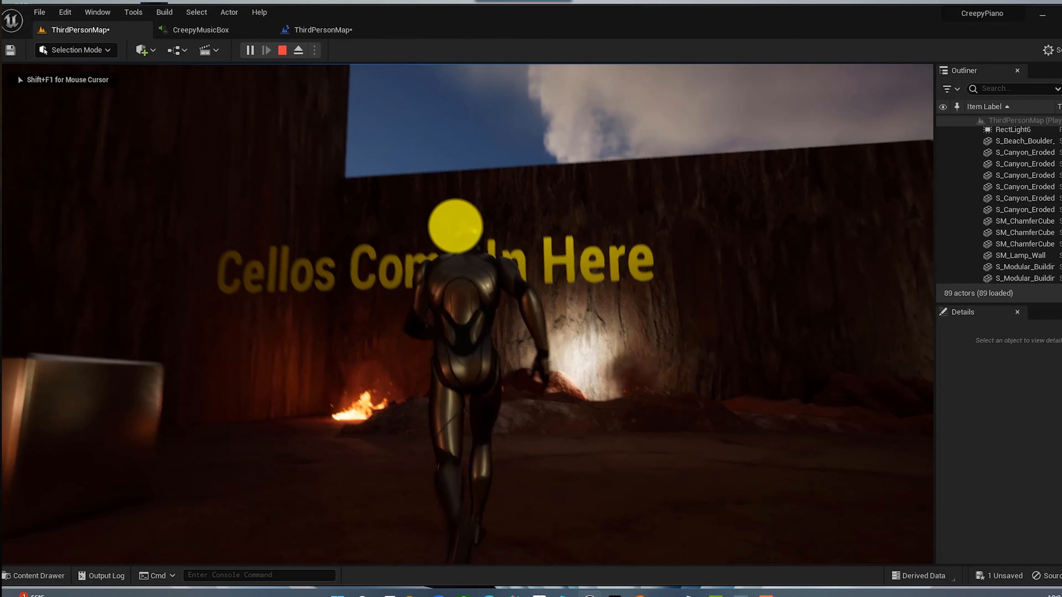
key("w")
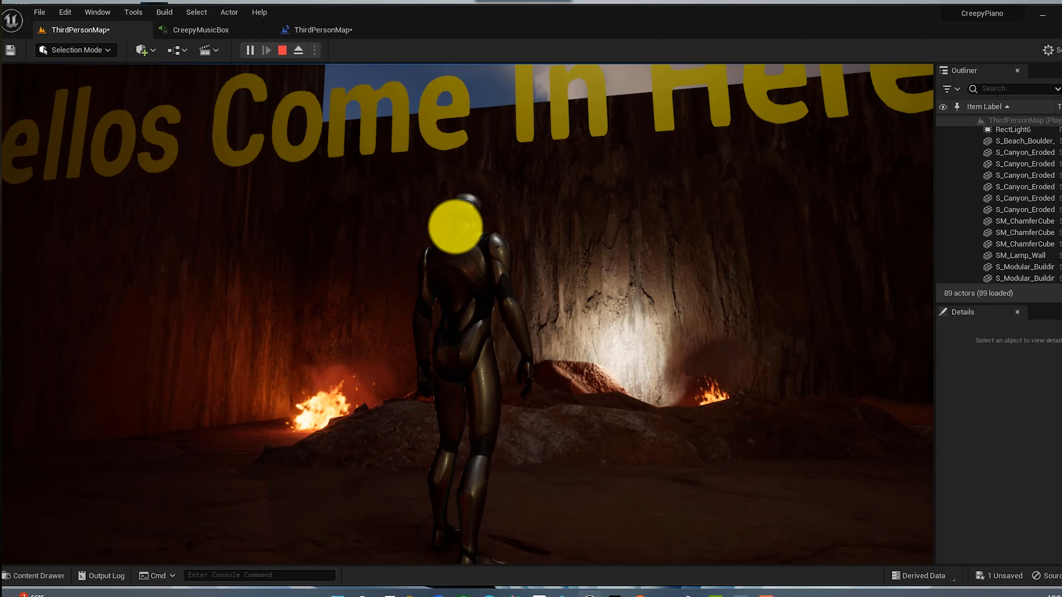
key("w")
key("s")
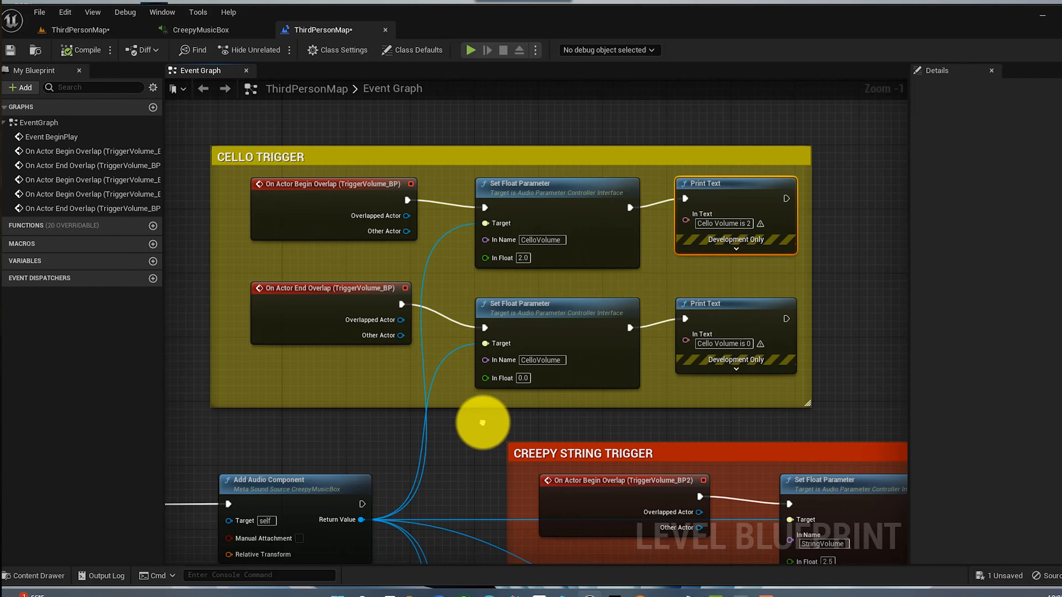
Compare the End Overlap CelloVolume parameter in the Level Blueprint with the CelloVolume input and InterpTo node in the CreepyMusicBox MetaSound
right_click_drag(482, 422, 446, 302)
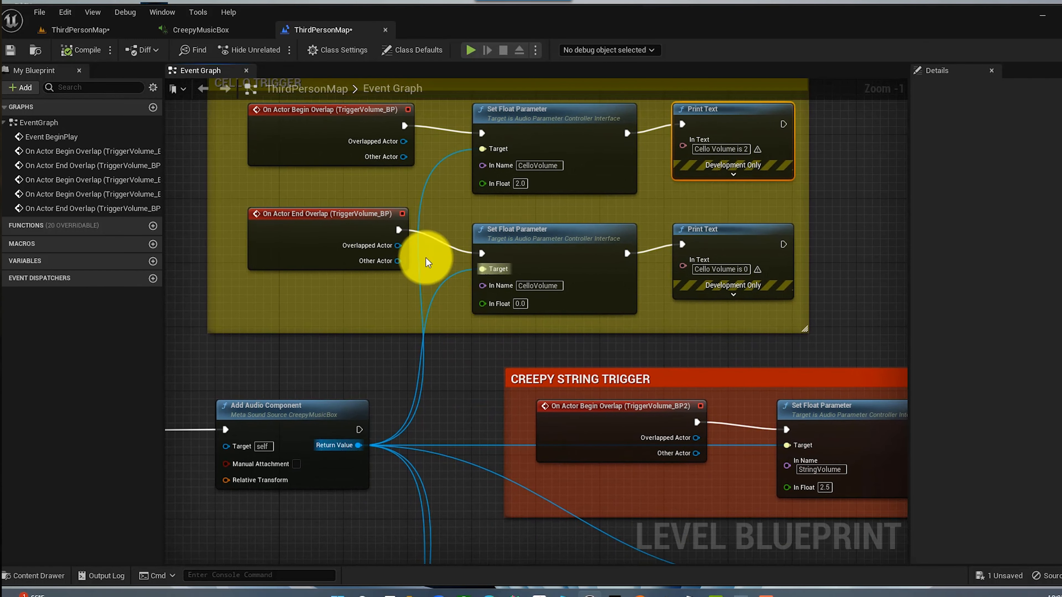
left_click(548, 285)
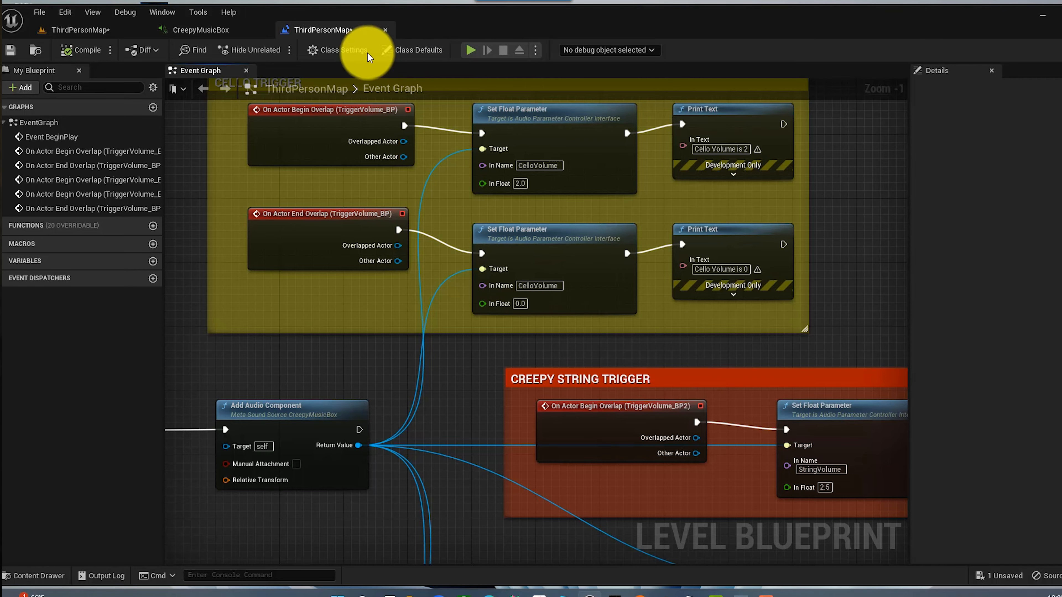
left_click(241, 31)
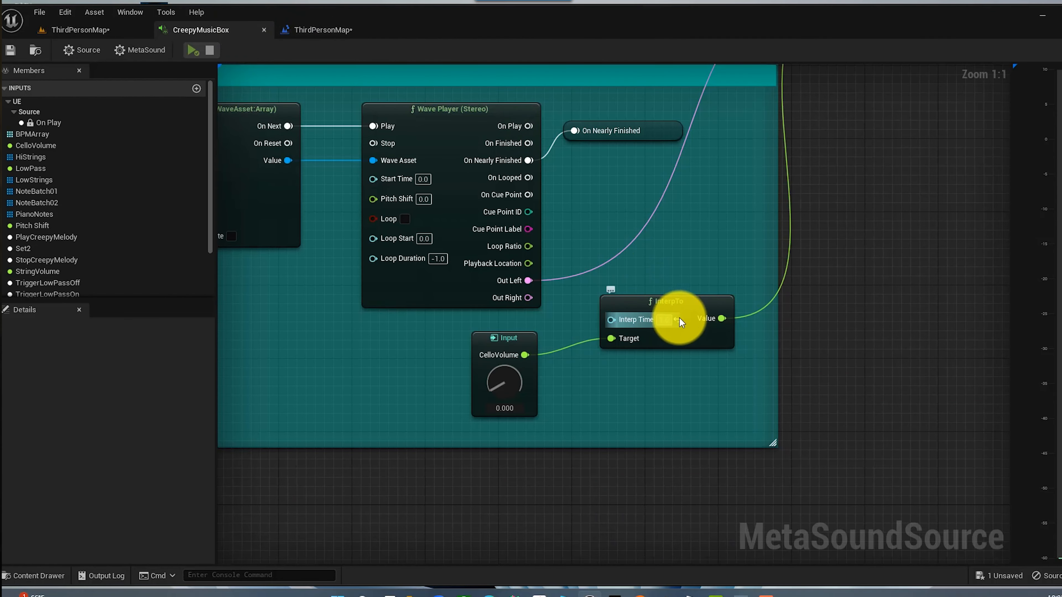
left_click(318, 29)
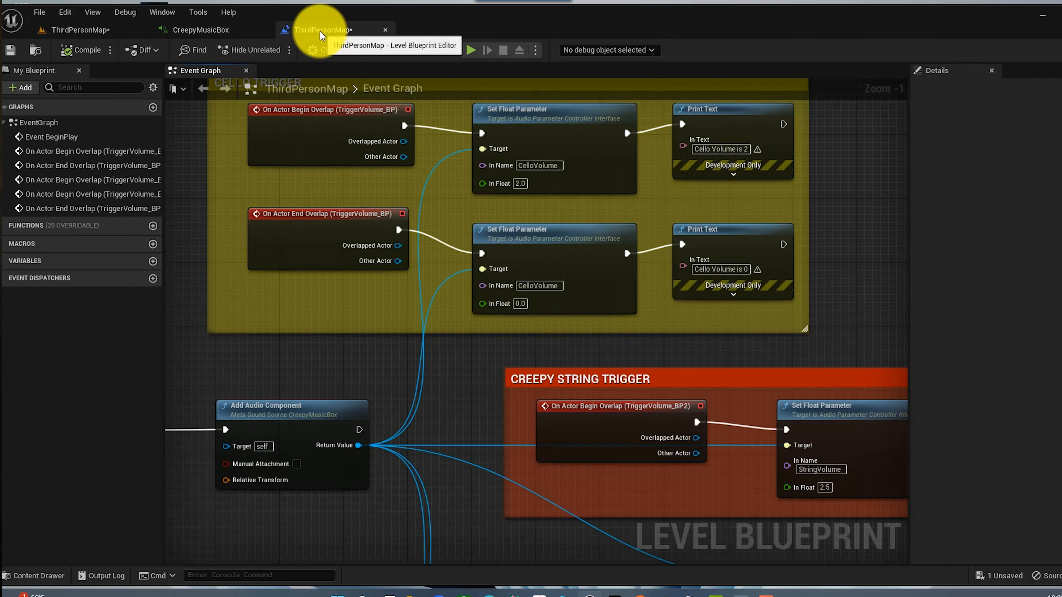
right_click_drag(455, 380, 362, 183)
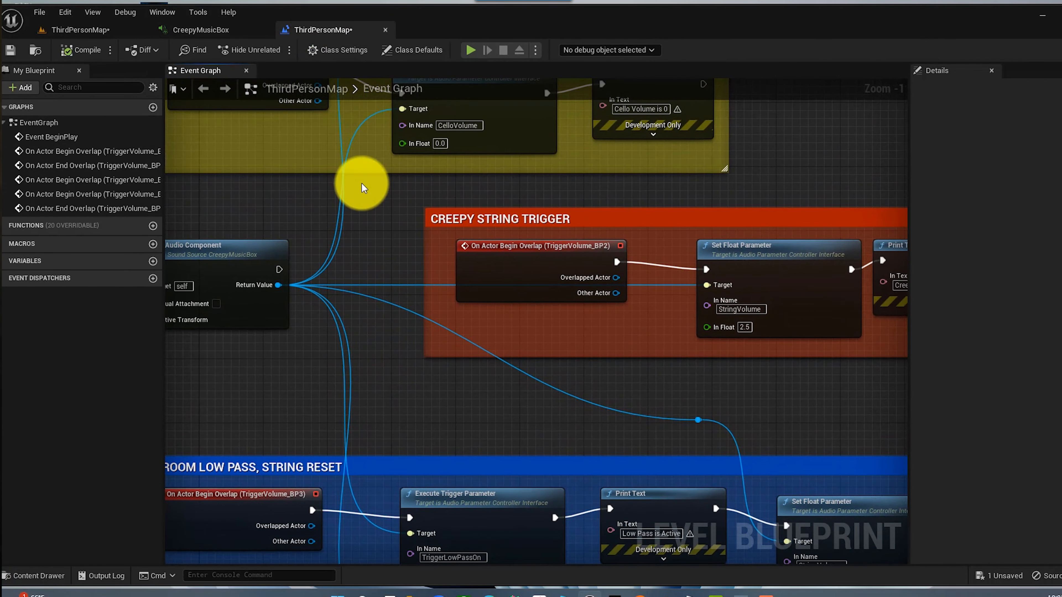
Play the level, run the character up the ramp into the "Creepy Strings Here" area, and end the play session
left_click(129, 33)
left_click(250, 50)
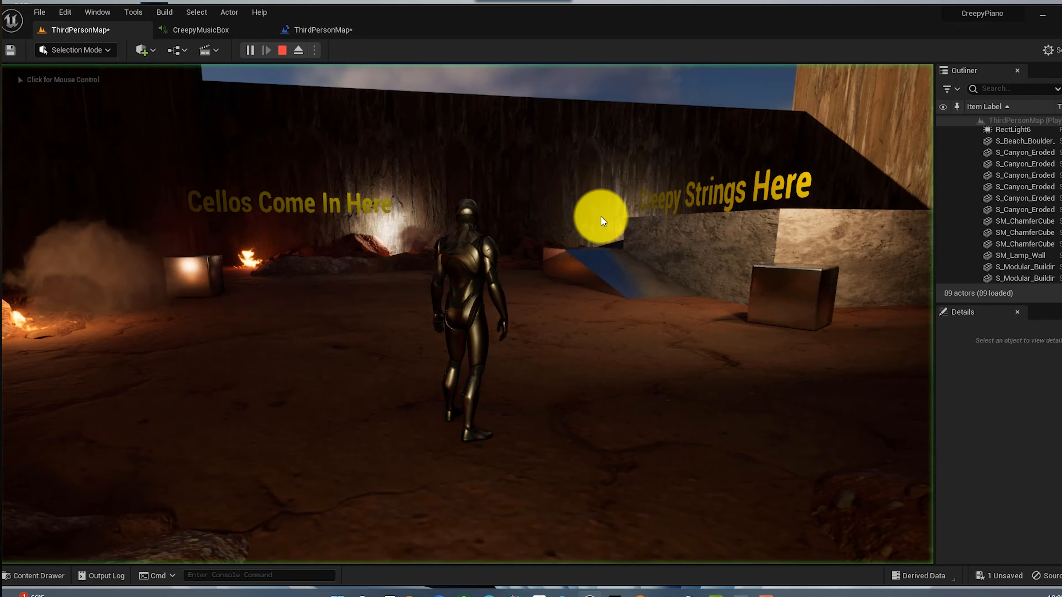
left_click(600, 216)
key("w")
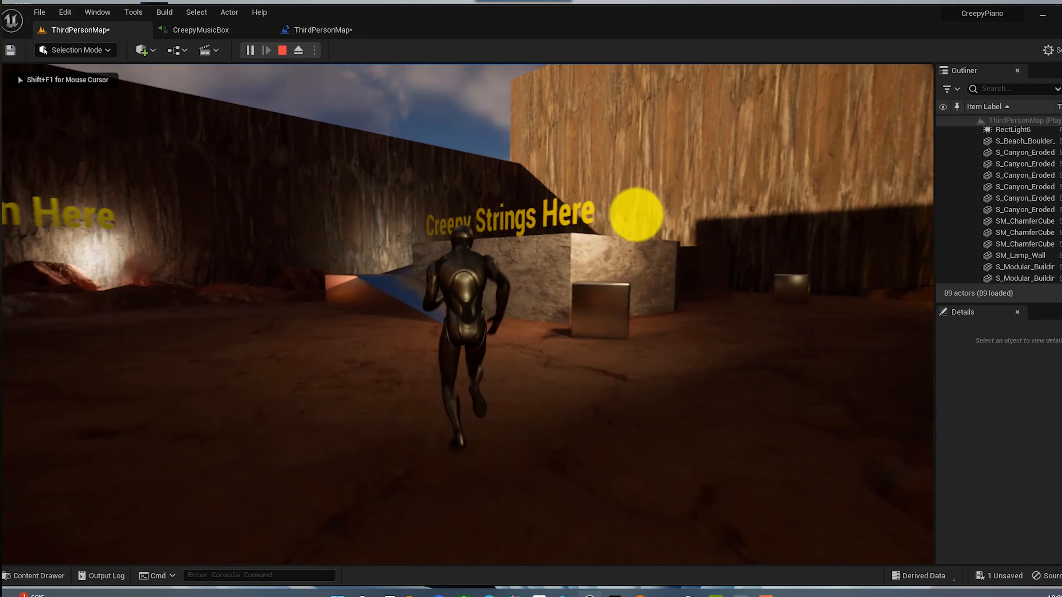
key("w")
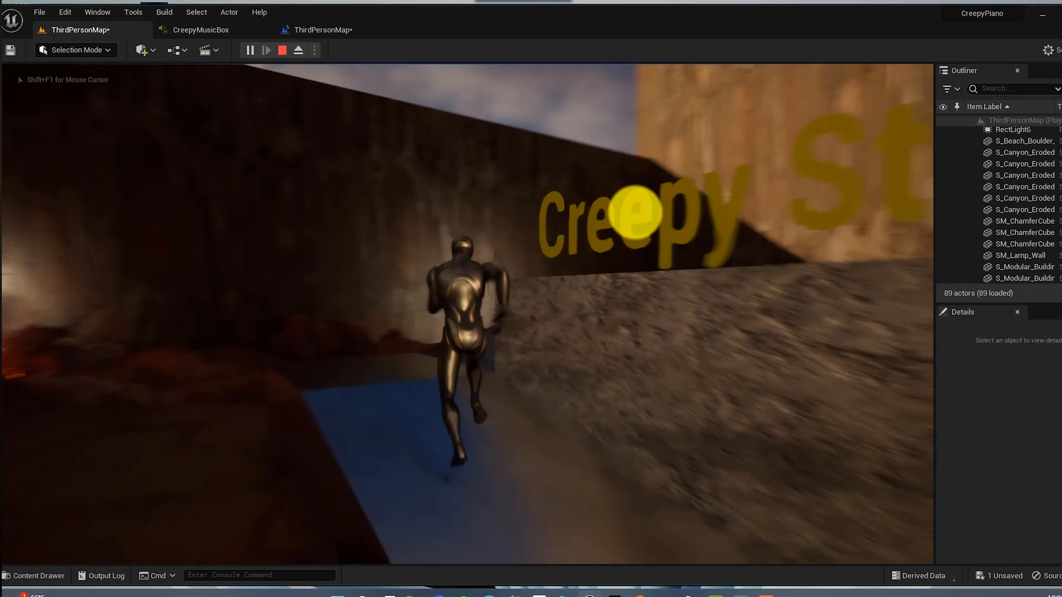
key("w")
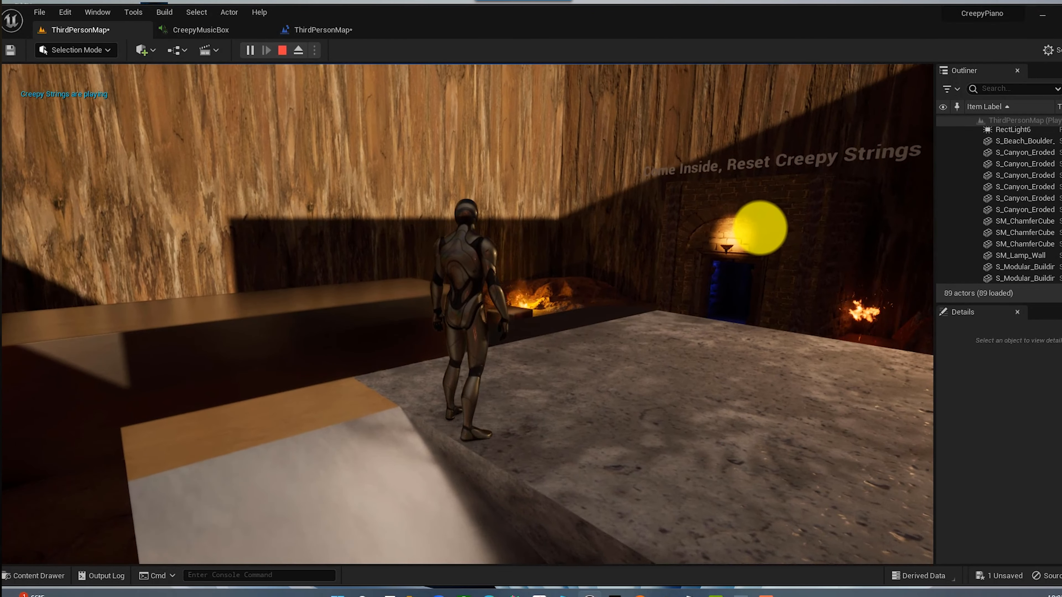
key("w")
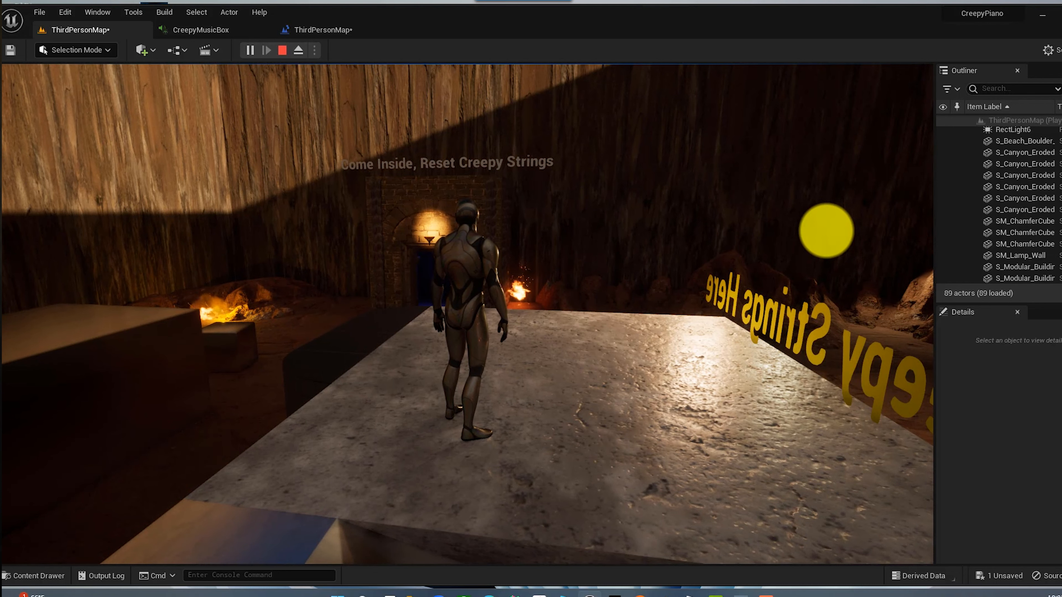
key("Escape")
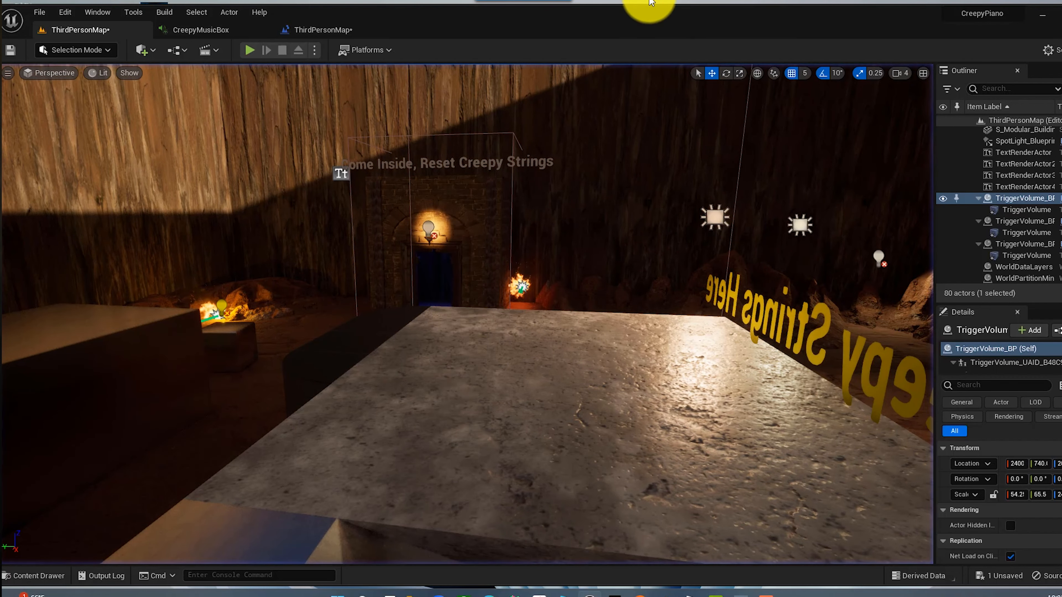
In the Level Blueprint's Creepy String Trigger group, shift the On Actor Begin Overlap (TriggerVolume_BP2) node slightly right, in line with Set Float Parameter
left_click(324, 29)
right_click_drag(782, 170, 588, 183)
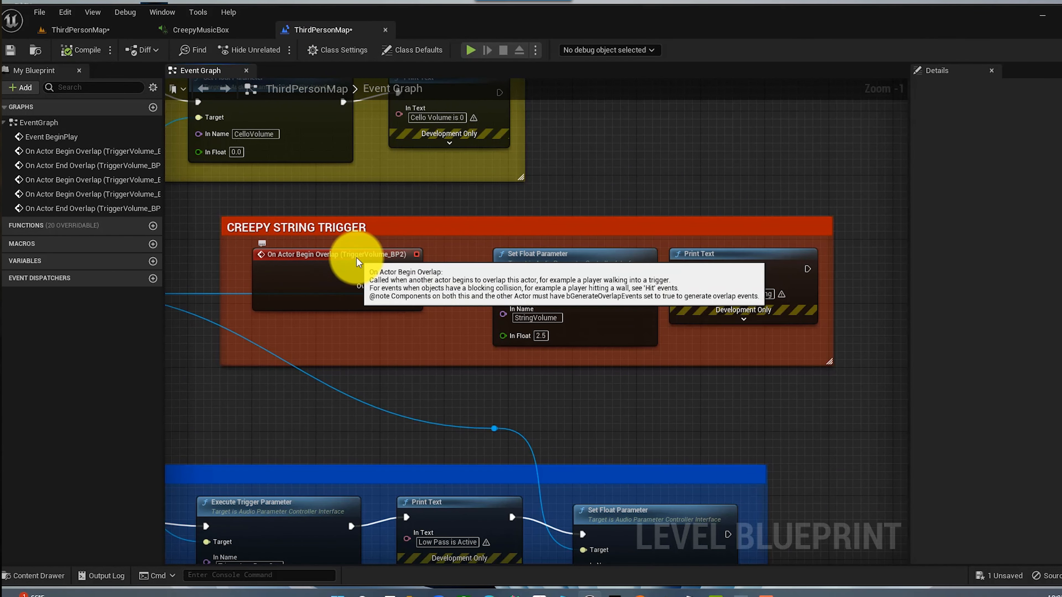
left_click_drag(359, 257, 392, 221)
right_click_drag(334, 327, 571, 309)
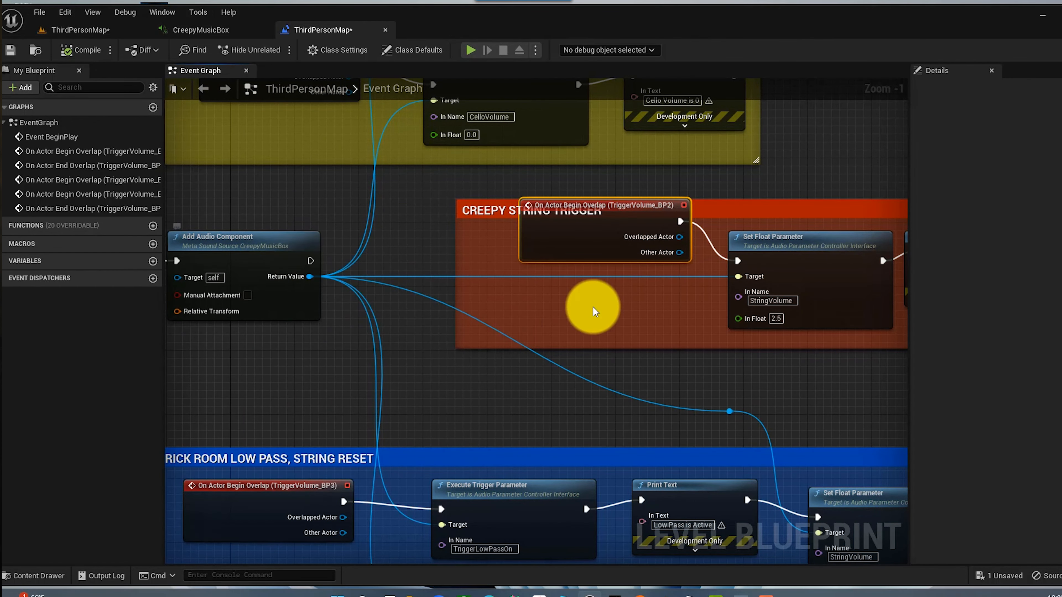
right_click_drag(775, 349, 522, 324)
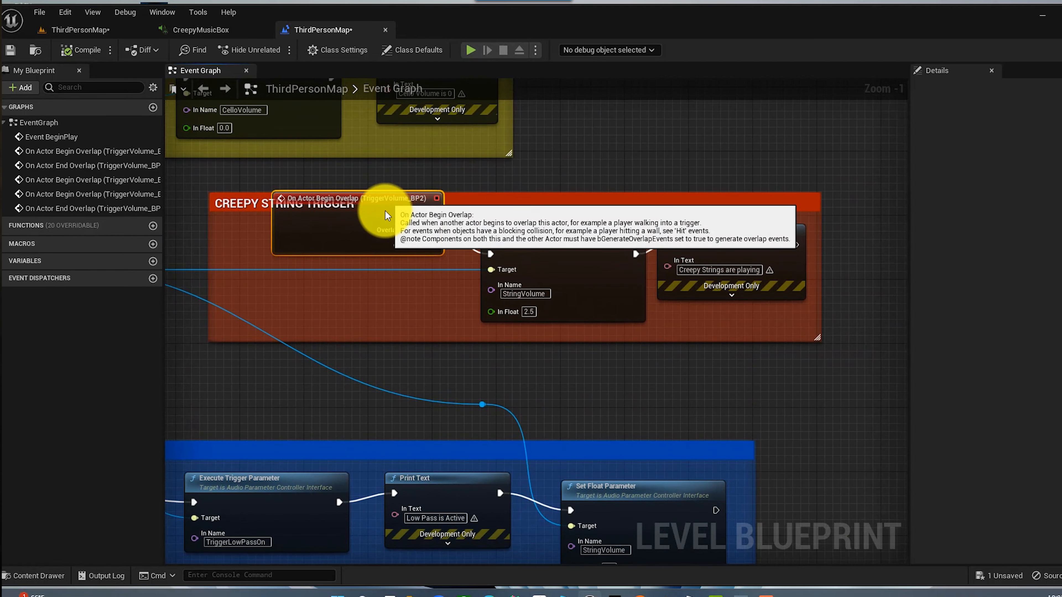
left_click_drag(434, 202, 424, 232)
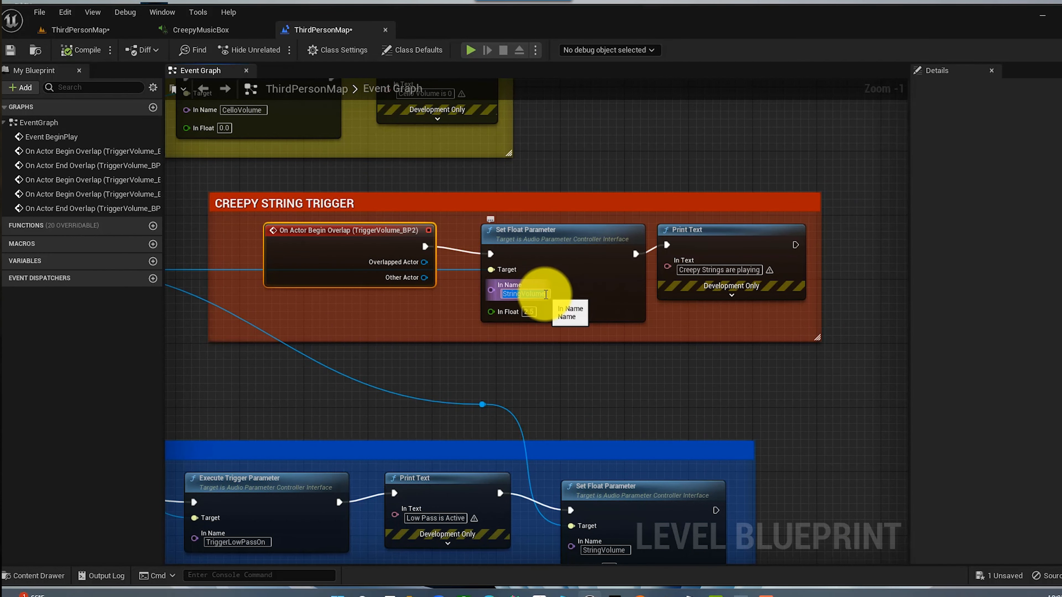
Inspect the StringVolume input in the CreepyMusicBox MetaSound and compare it with the Creepy String Trigger's Set Float Parameter node
left_click(228, 33)
right_click_drag(337, 160, 580, 455)
right_click_drag(851, 323, 702, 359)
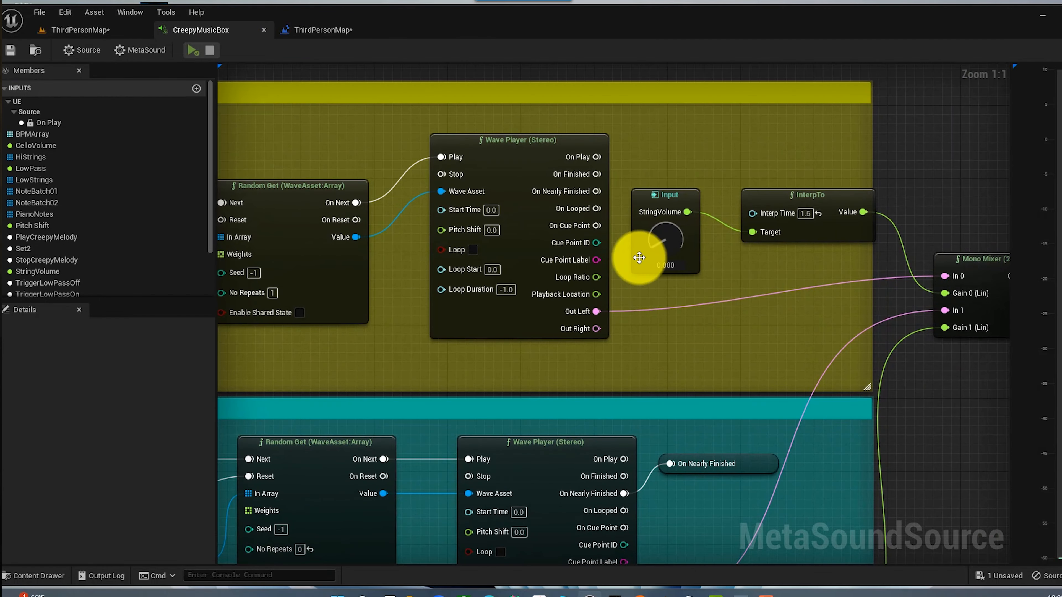
left_click(670, 200)
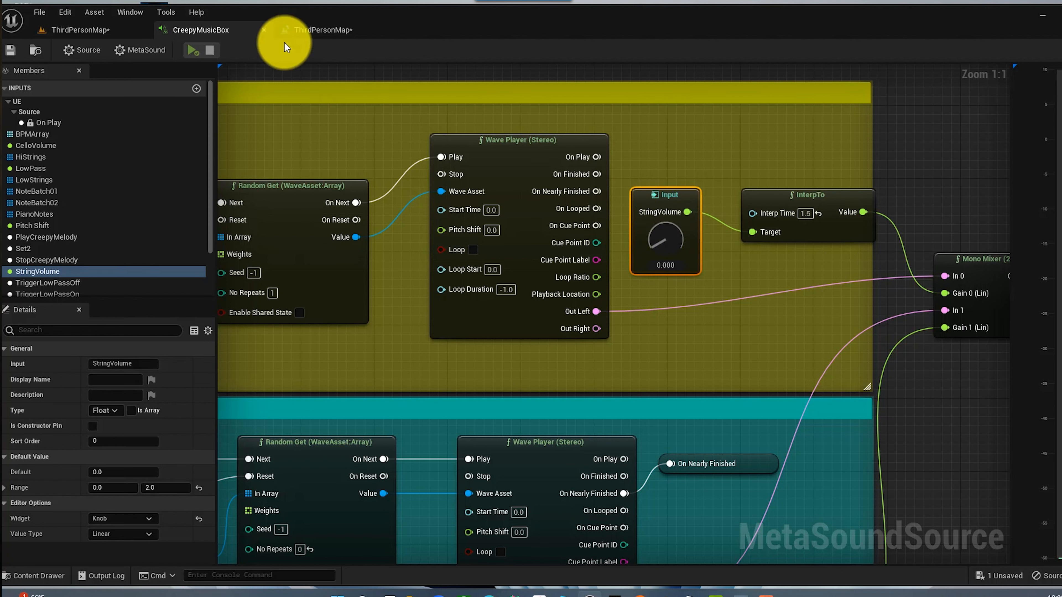
left_click(312, 31)
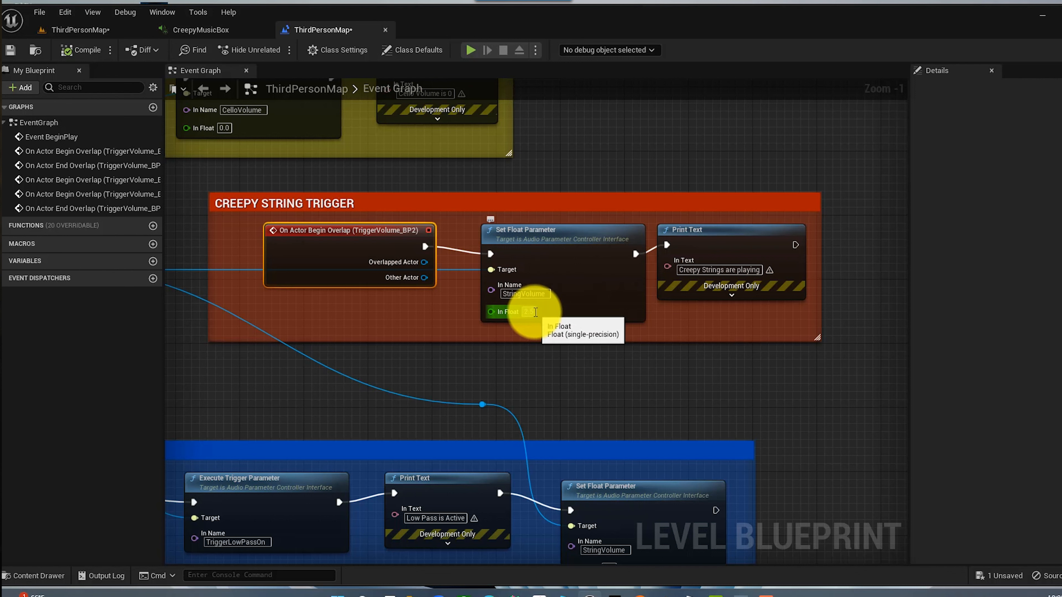
left_click(691, 348)
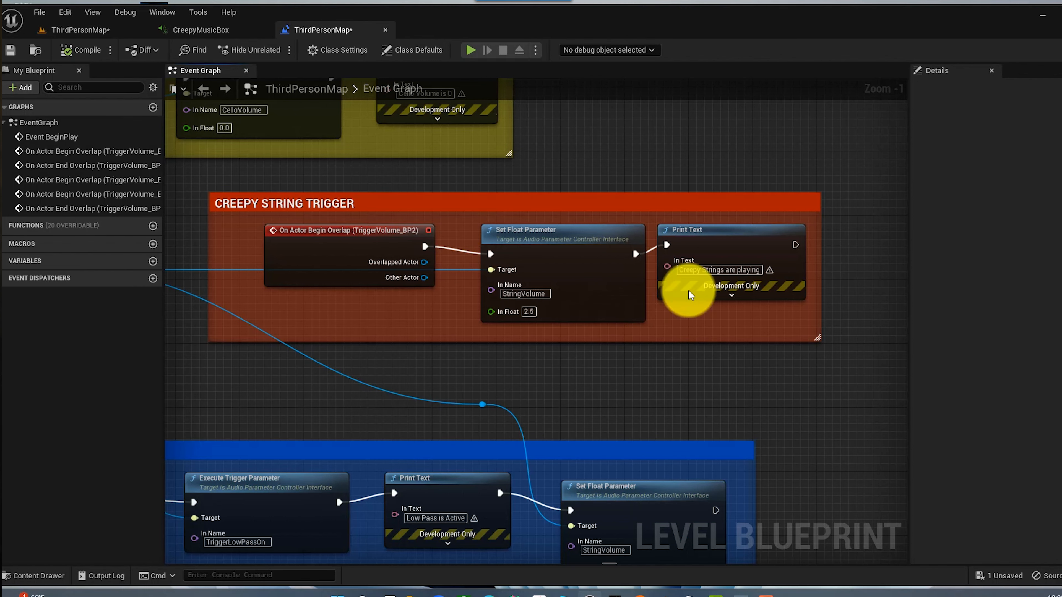
View the Brick Room Low Pass, String Reset group, and select the matching TriggerVolume_BP3 around the brick doorway in the level
right_click_drag(667, 373, 939, 175)
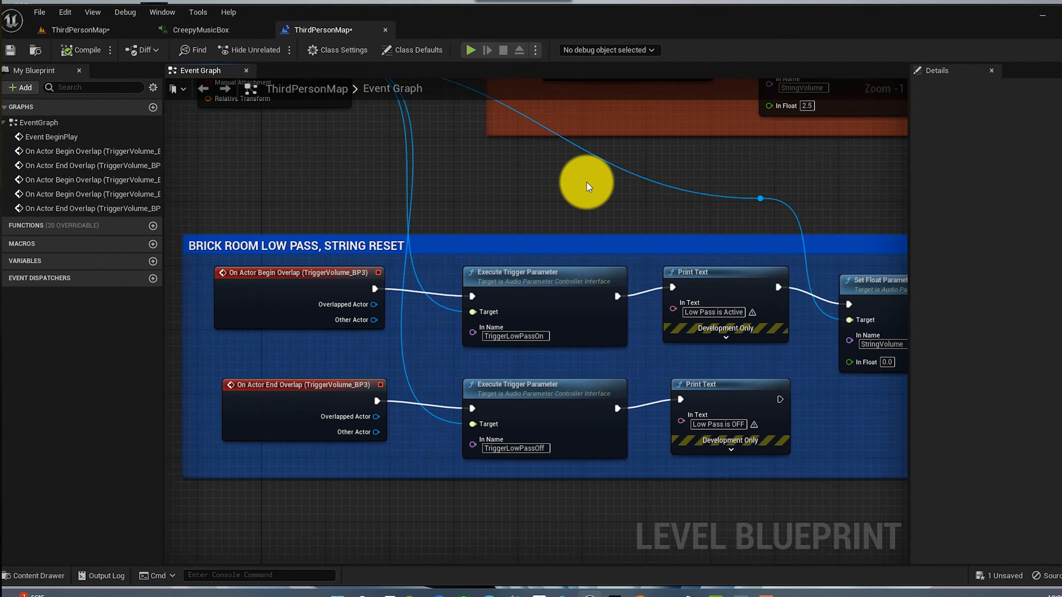
right_click_drag(404, 170, 381, 125)
right_click_drag(363, 180, 363, 151)
left_click(87, 29)
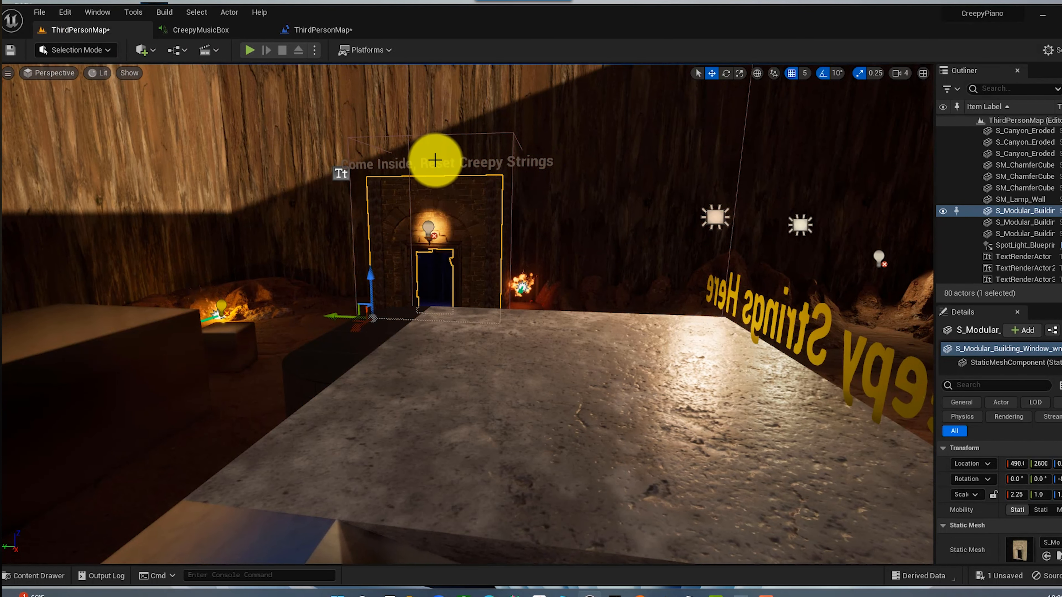
left_click(421, 145)
left_click_drag(418, 135, 362, 138)
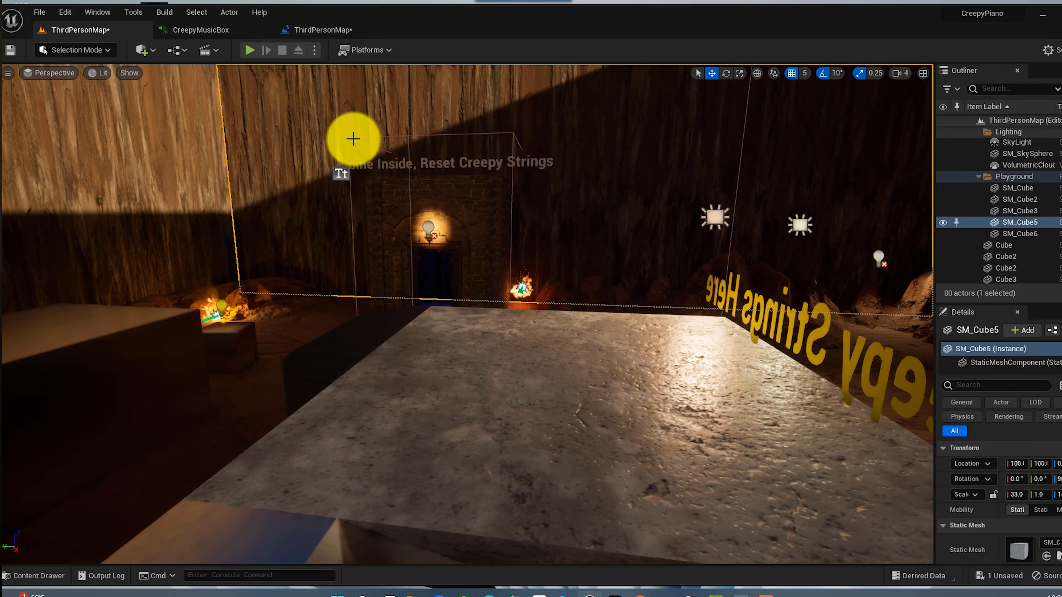
left_click(369, 242)
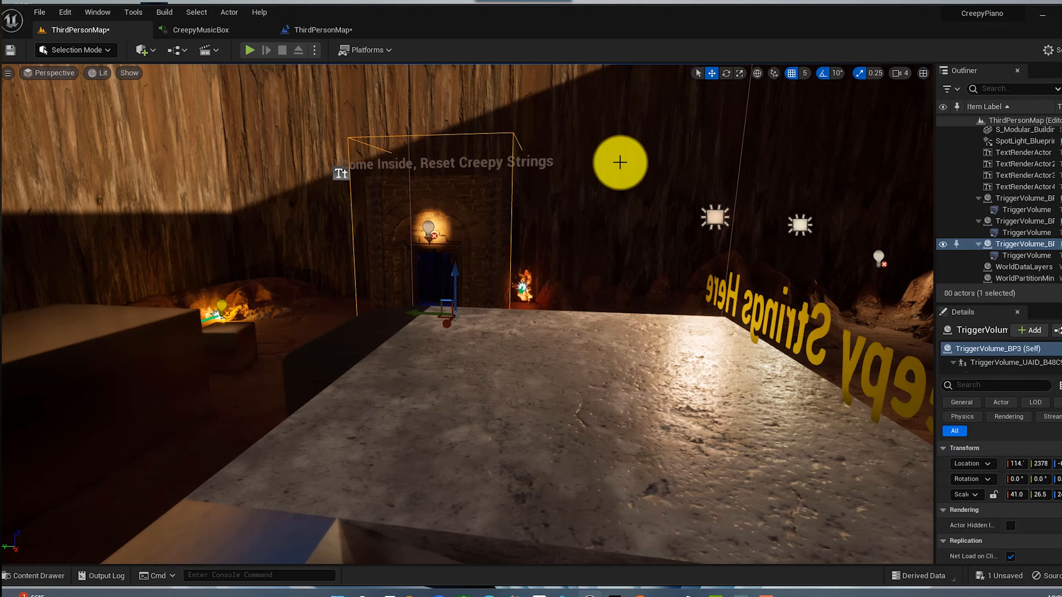
Trace the Add Audio Component's Return Value to the trigger parameter nodes in the Level Blueprint's Brick Room Low Pass, String Reset group
left_click(310, 30)
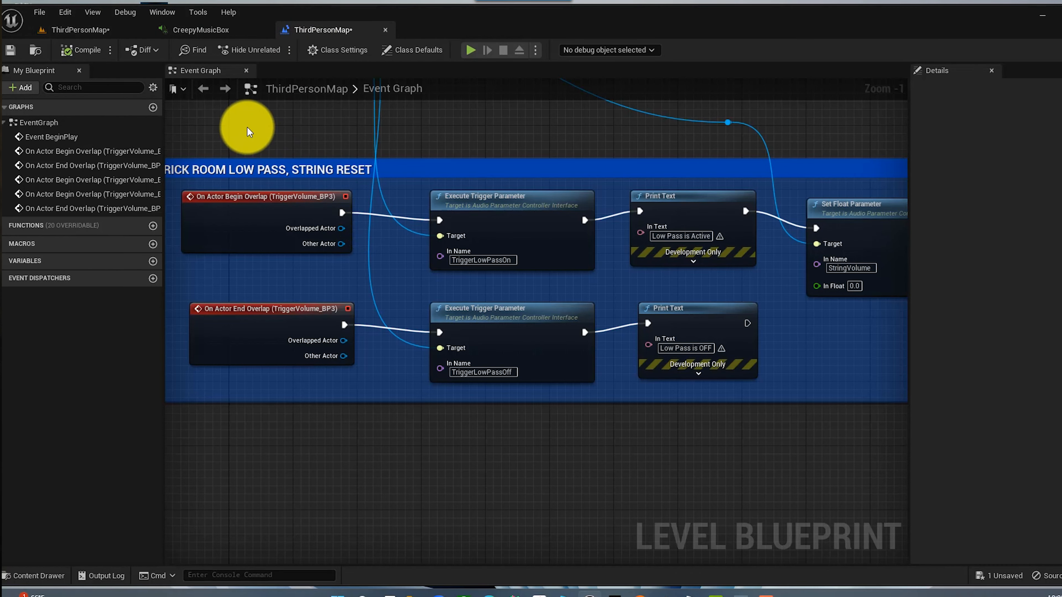
right_click_drag(248, 132, 321, 133)
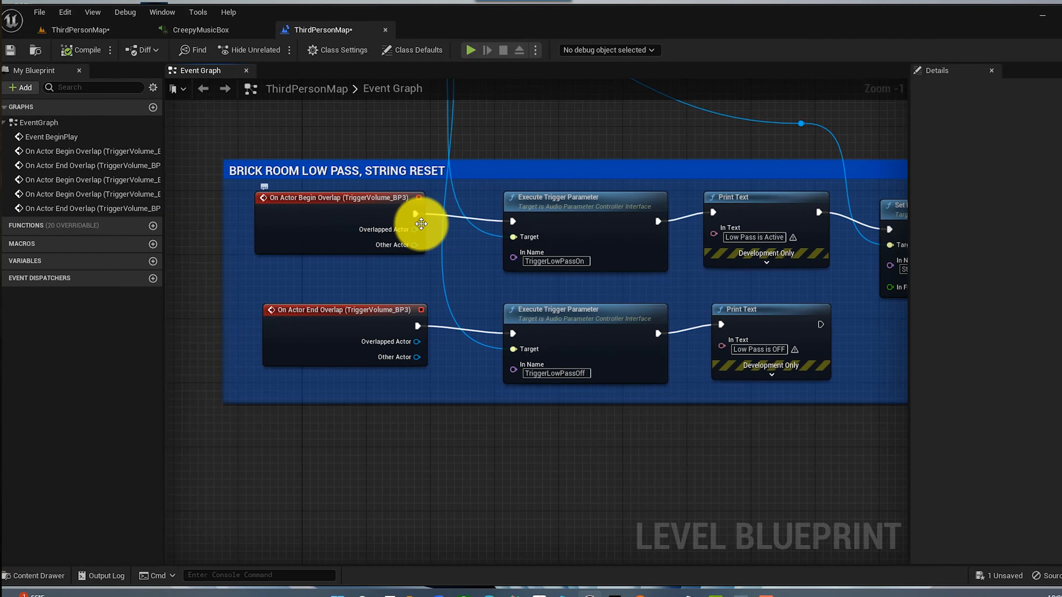
right_click_drag(564, 128, 490, 316)
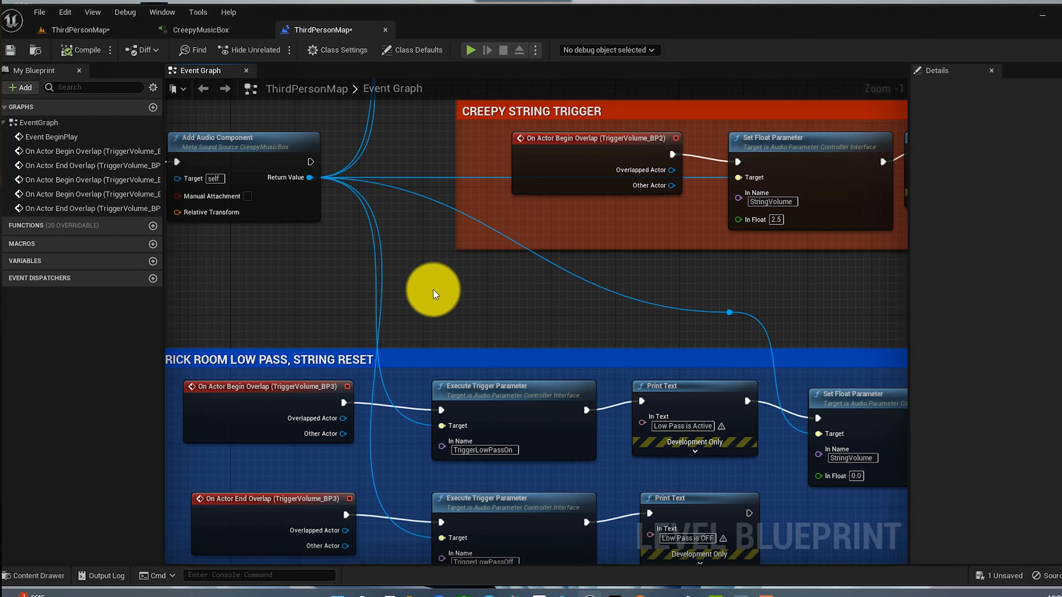
right_click_drag(427, 374, 387, 208)
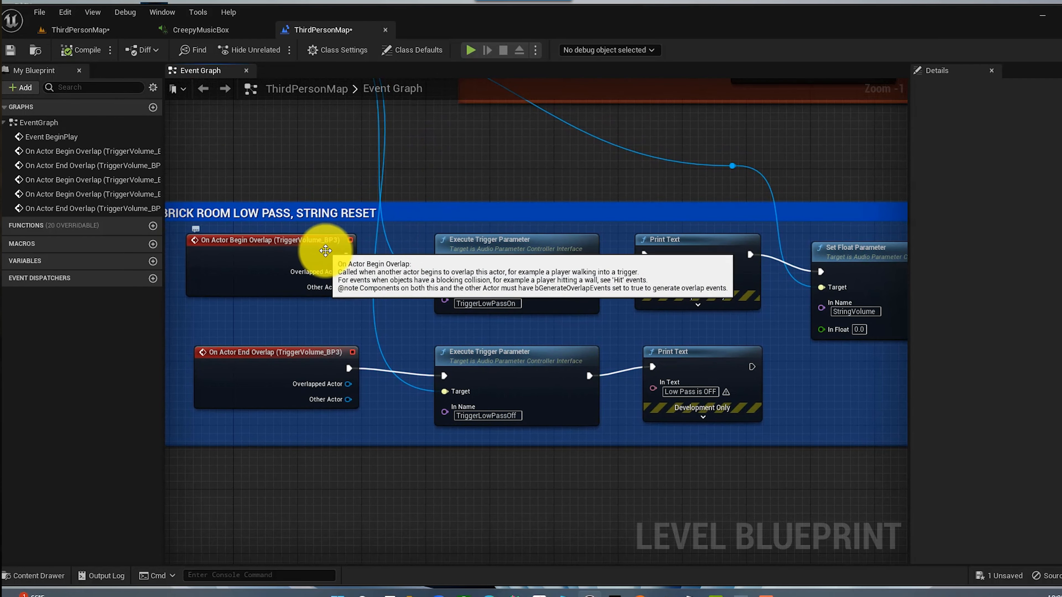
Select the upper Execute Trigger Parameter node in the Brick Room Low Pass group and search the CreepyMusicBox MetaSound for its TriggerLowPassOn input
right_click(496, 247)
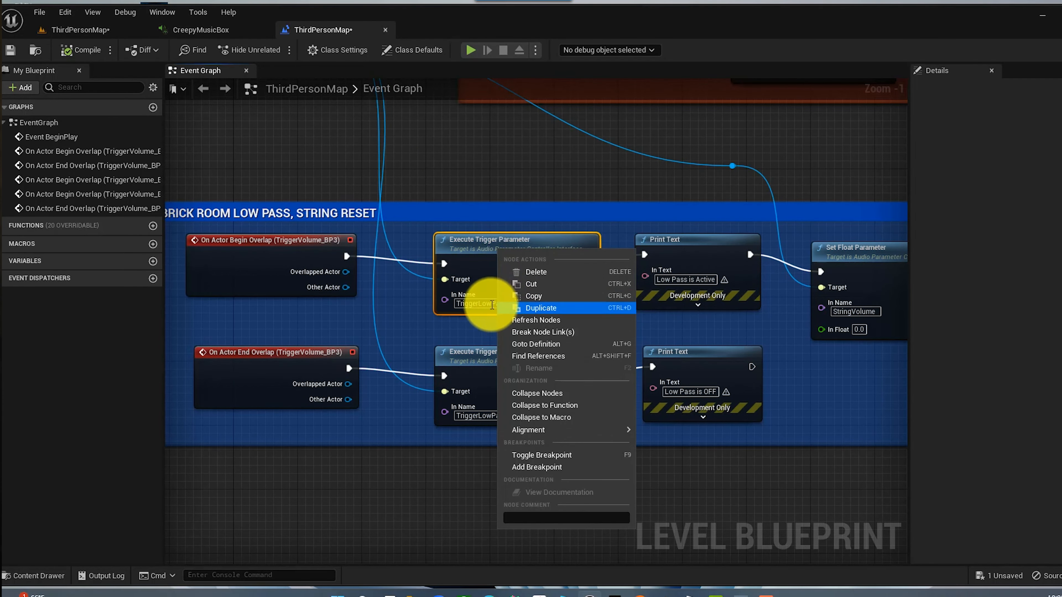
left_click(488, 303)
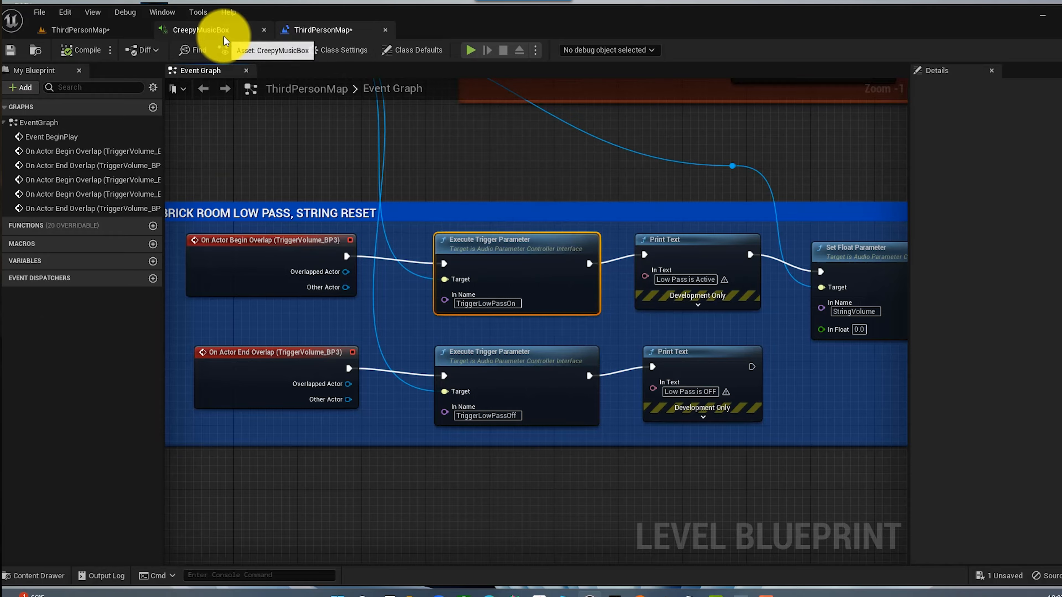
left_click(207, 30)
scroll(420, 275, "up", 1)
right_click_drag(420, 275, 957, 333)
right_click_drag(687, 166, 567, 123)
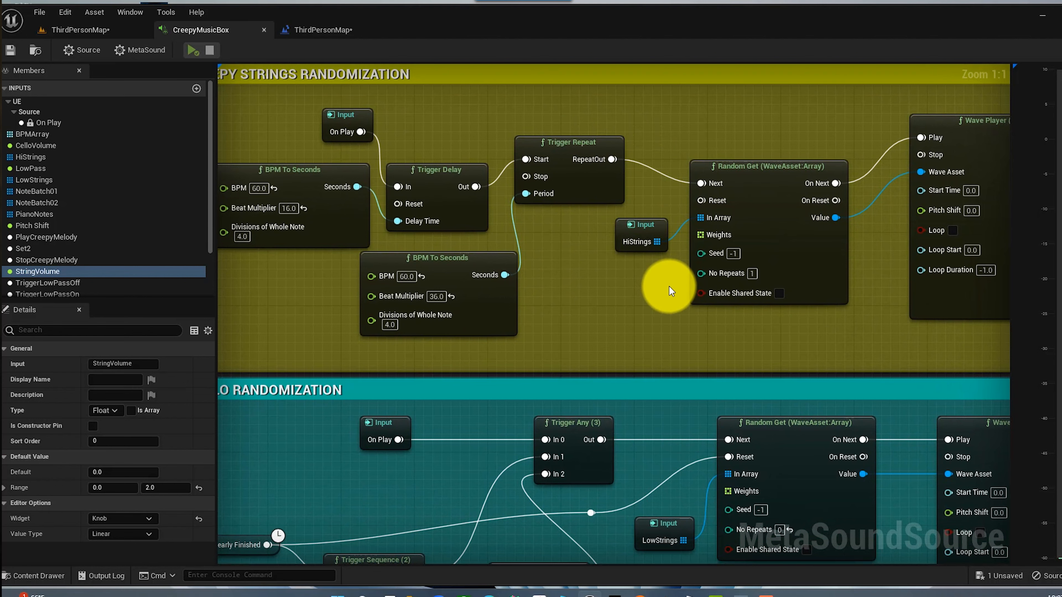
left_click(326, 30)
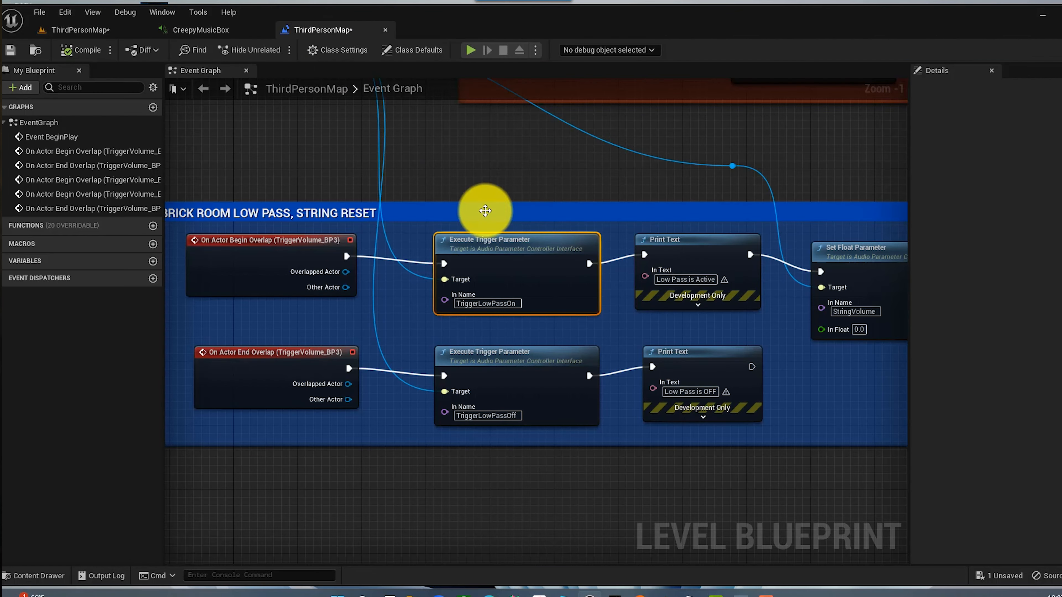
right_click_drag(480, 154, 465, 149)
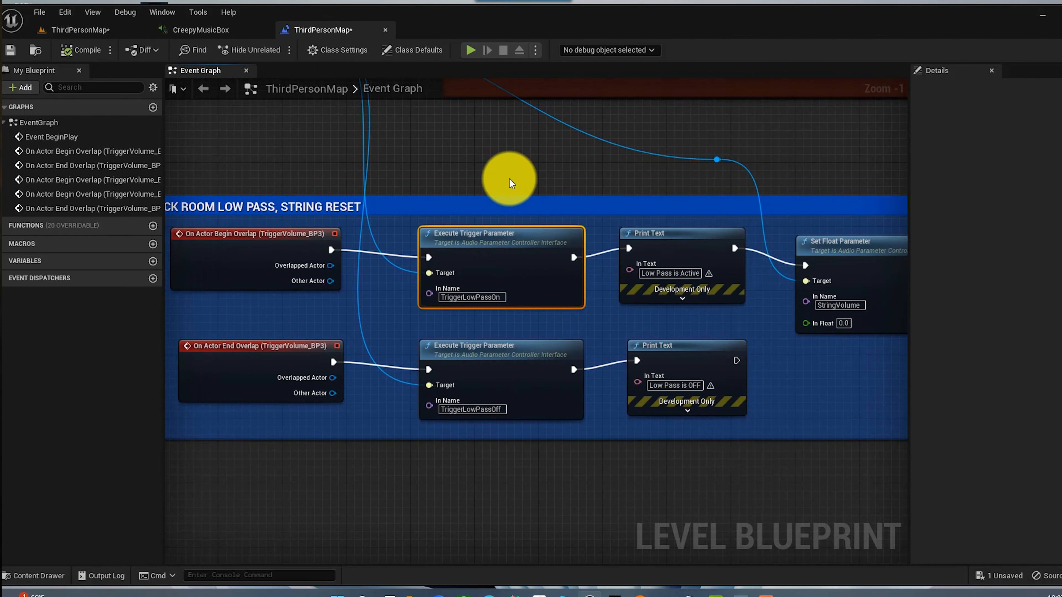
right_click_drag(509, 179, 489, 159)
Locate the TriggerLowPassOn input below the One-Pole Low Pass Filter in the CreepyMusicBox MetaSound and shift its node slightly left
left_click(184, 29)
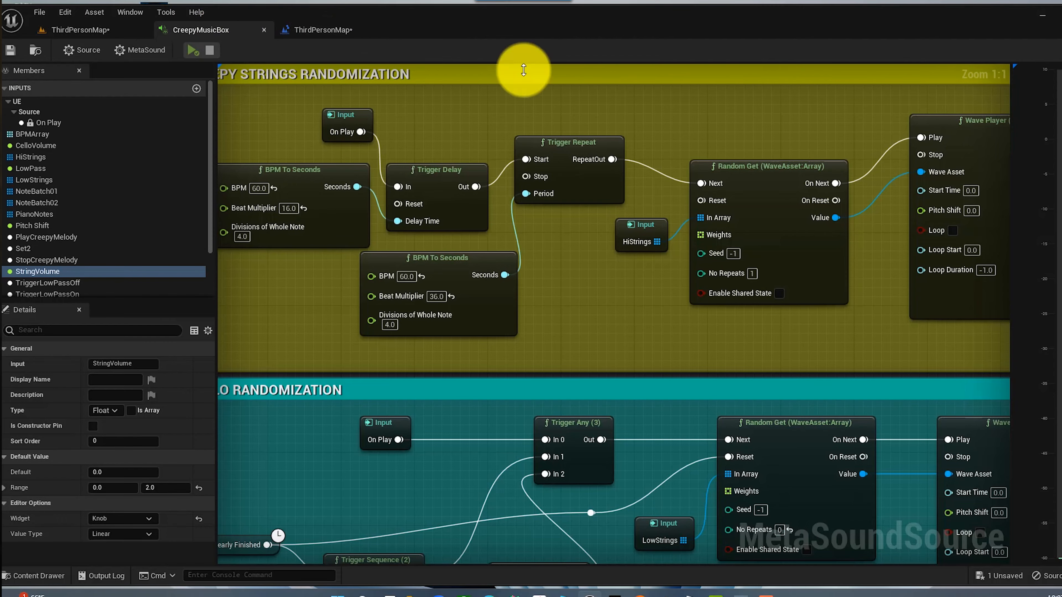
right_click_drag(777, 102, 280, 353)
right_click_drag(814, 169, 505, 308)
right_click_drag(723, 261, 467, 485)
right_click_drag(715, 505, 221, 340)
right_click_drag(651, 380, 220, 360)
right_click_drag(747, 302, 713, 356)
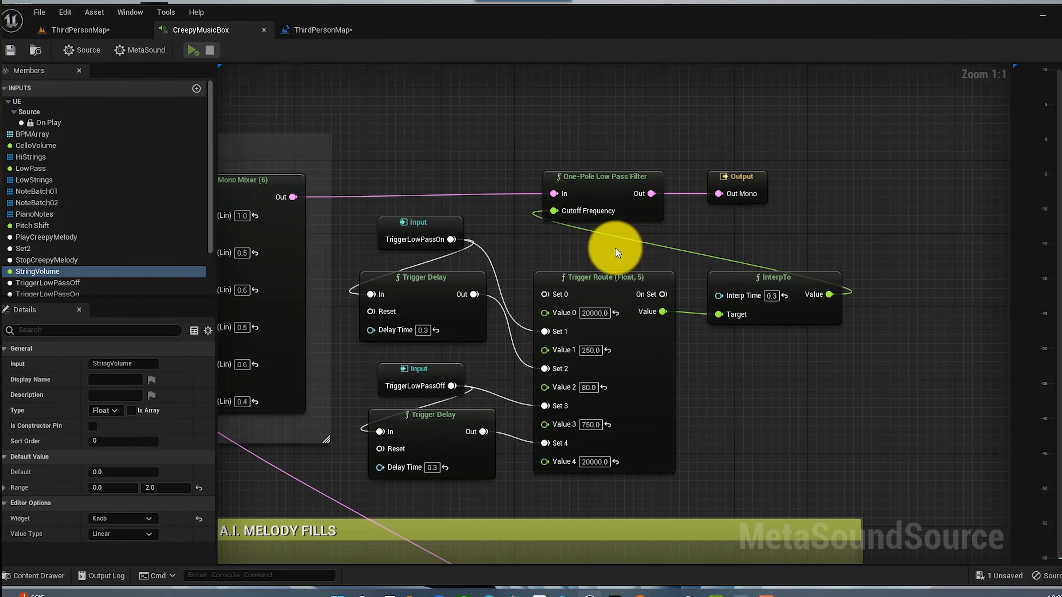
left_click_drag(435, 225, 403, 229)
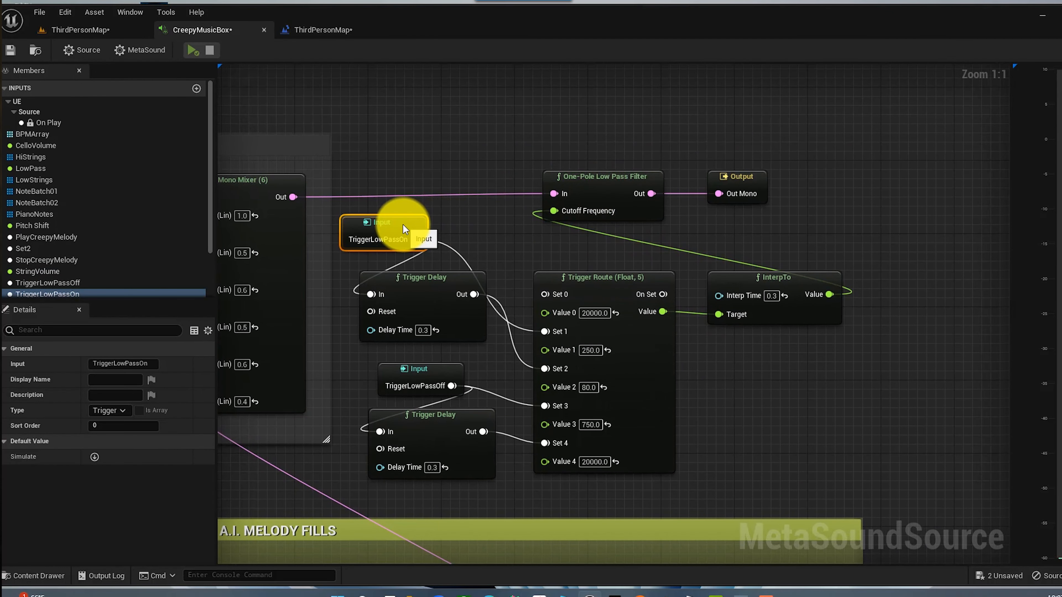
In the Level Blueprint's Brick Room Low Pass, String Reset group, shift the StringVolume Set Float Parameter node slightly up and left, level with Print Text
left_click(319, 29)
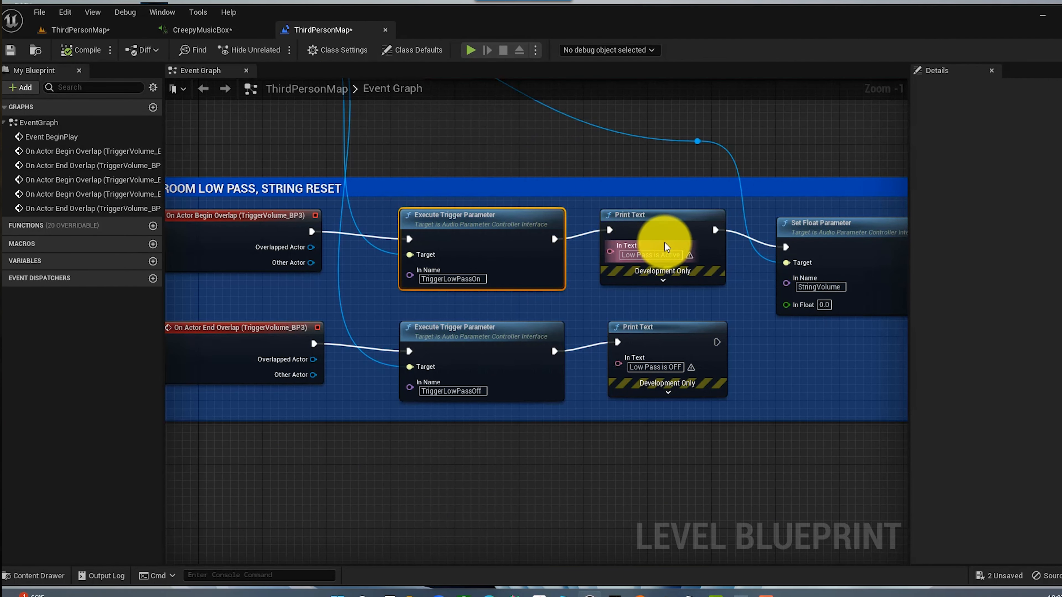
left_click_drag(813, 238, 796, 222)
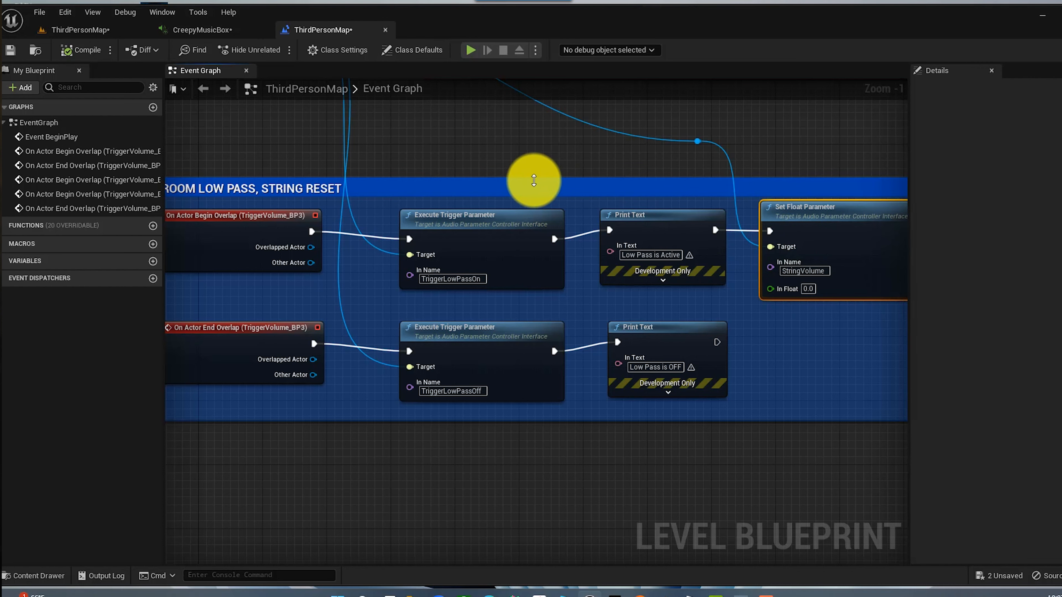
right_click_drag(525, 168, 585, 165)
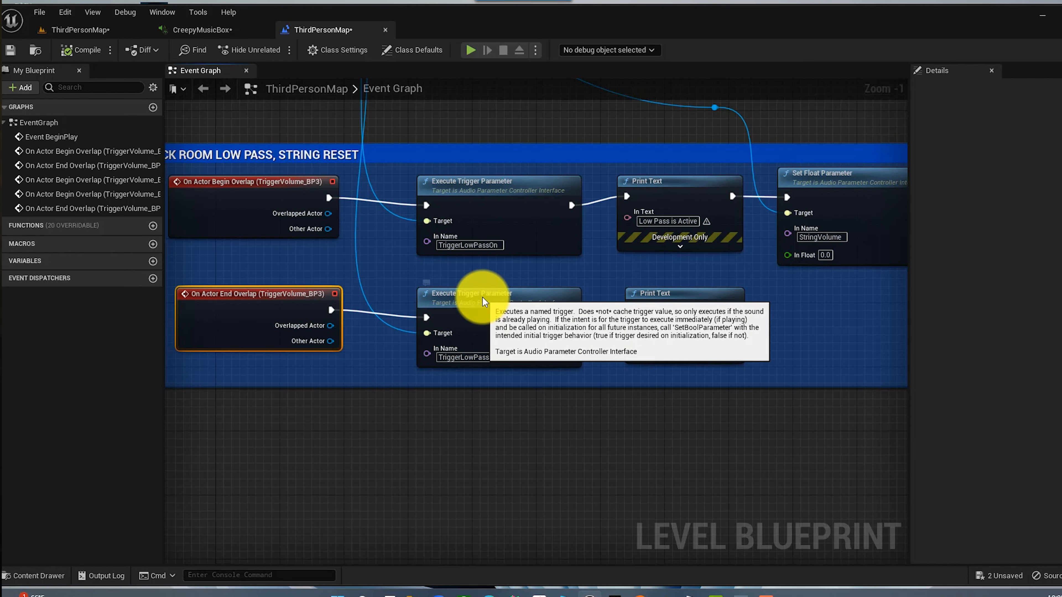
Compare the TriggerLowPassOff Execute Trigger Parameter node on the end-overlap event with the matching input node in the CreepyMusicBox MetaSound
left_click(484, 302)
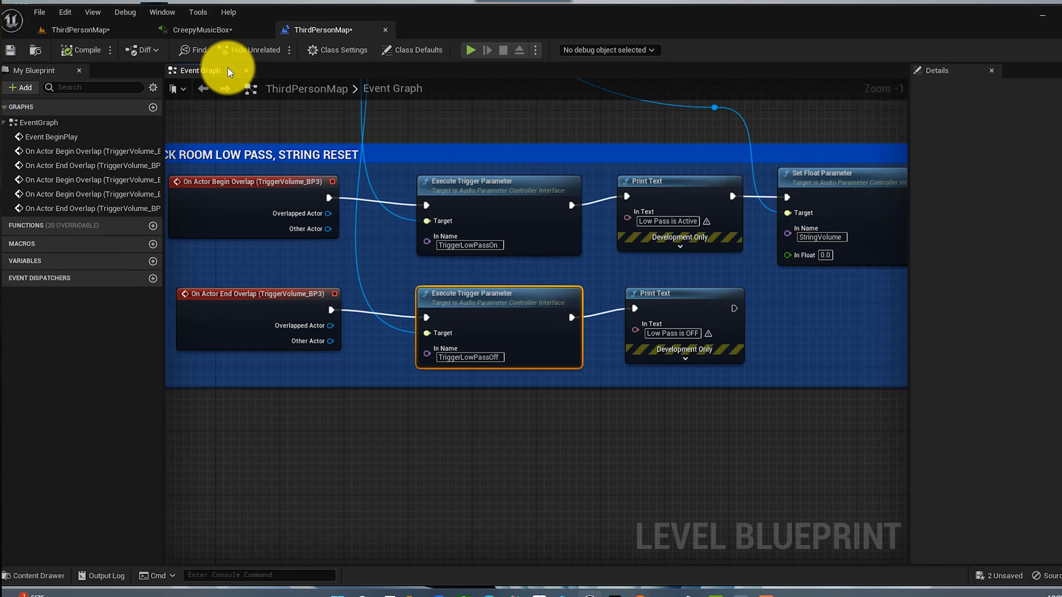
left_click(209, 29)
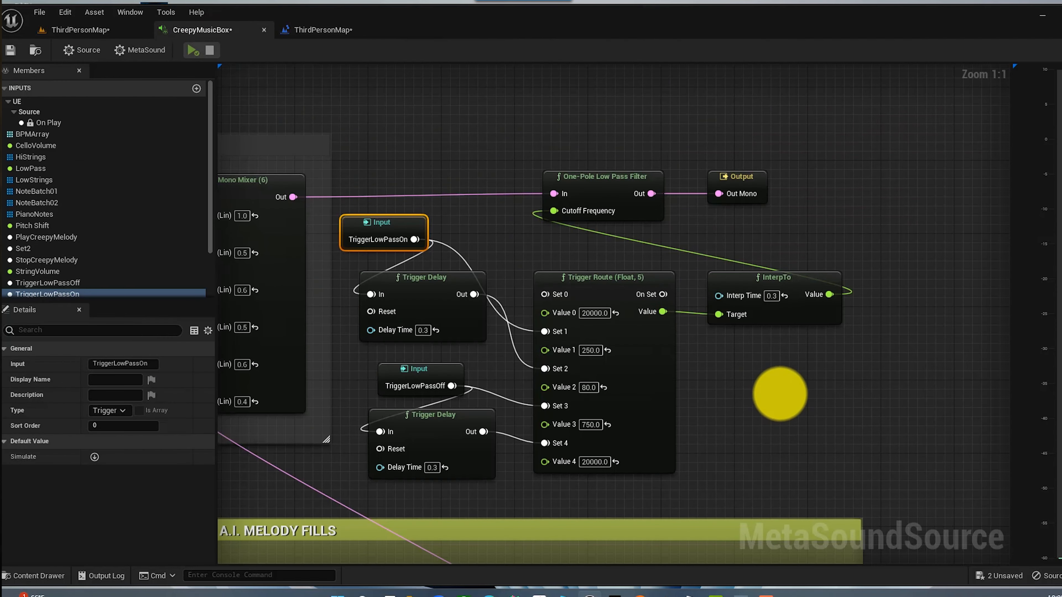
right_click_drag(779, 395, 828, 314)
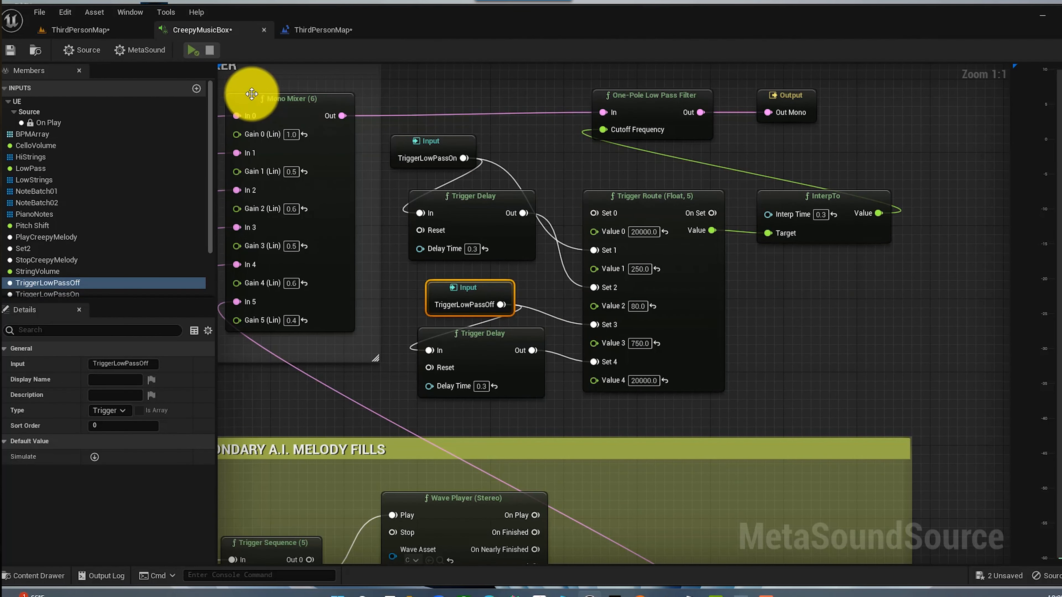
Save the Level Blueprint and the CreepyMusicBox MetaSound, and stop the MetaSound preview before returning to the level
left_click(309, 30)
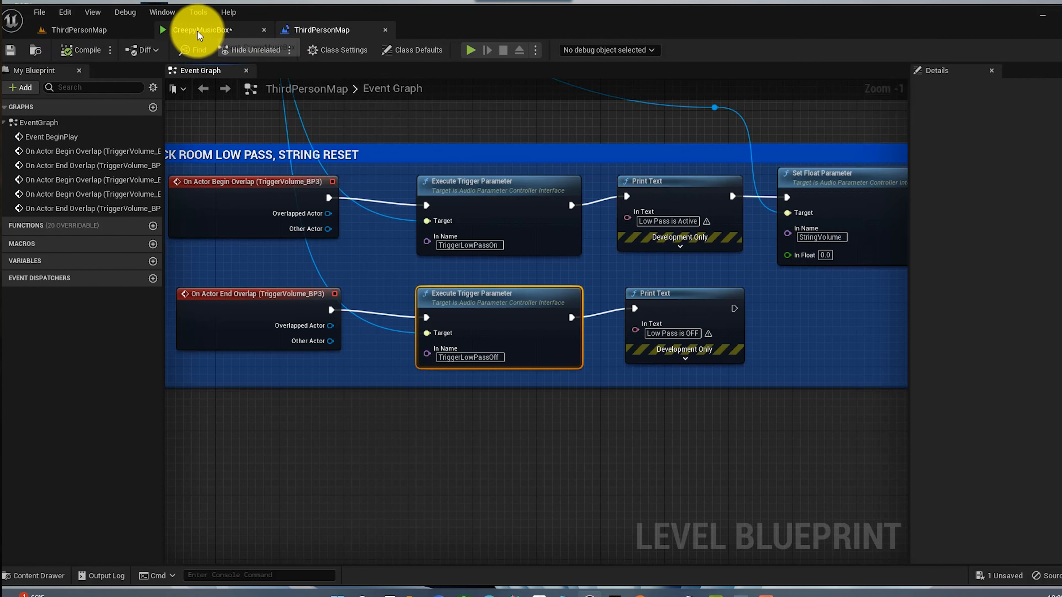
left_click(189, 31)
left_click(10, 50)
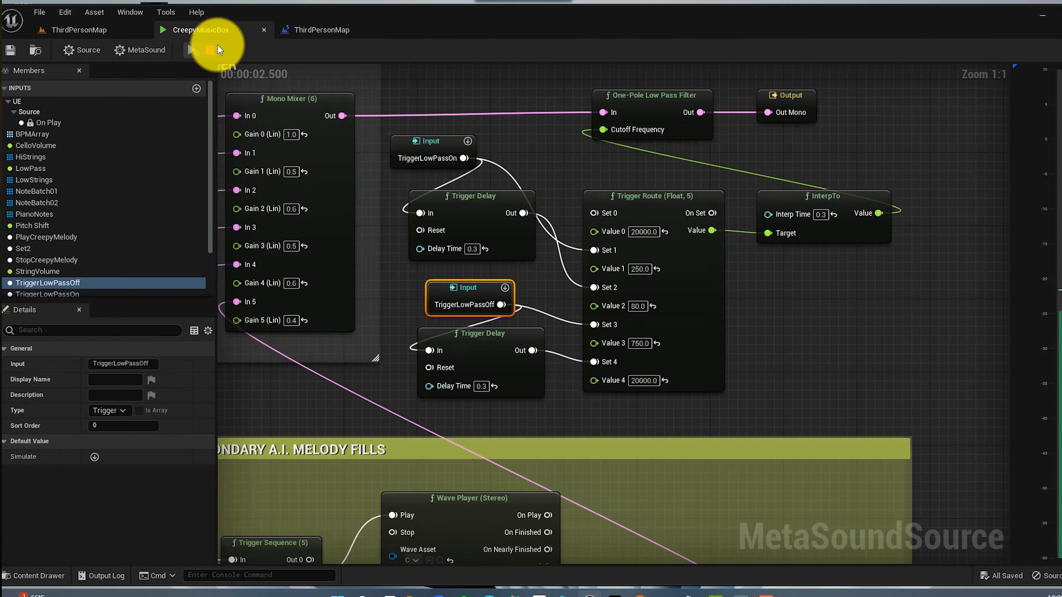
left_click(209, 49)
left_click(109, 34)
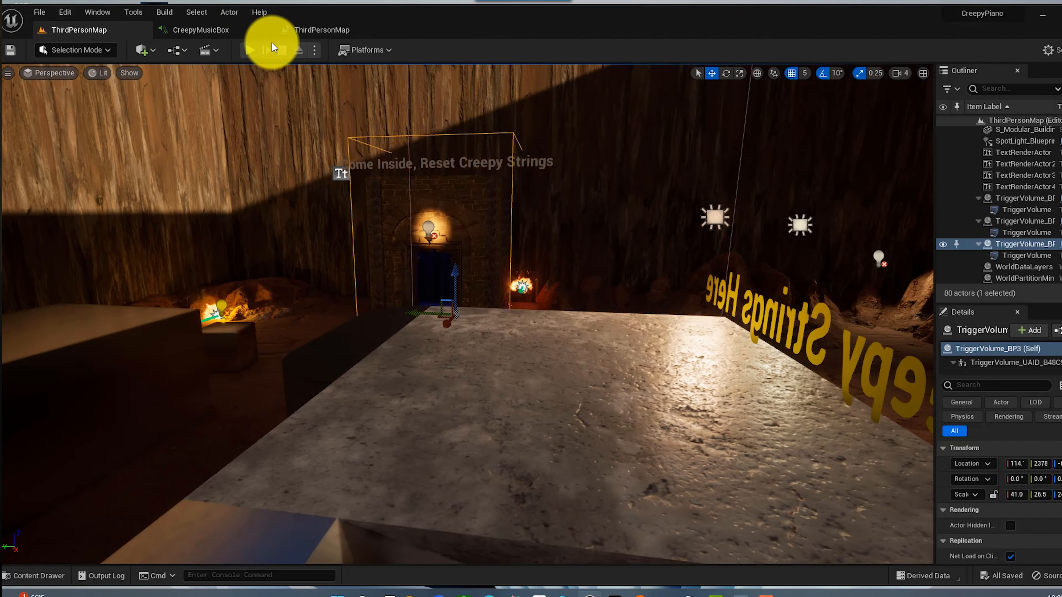
Play the level, run the character into and out of the "Cellos Come In Here" area to test the cello trigger, and end the session
left_click(250, 49)
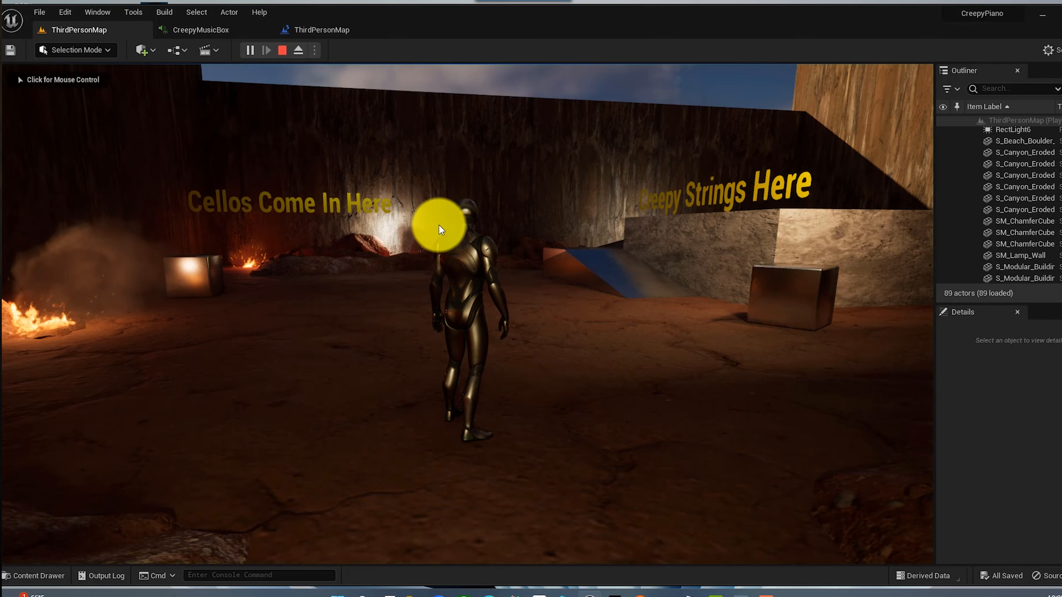
left_click(459, 231)
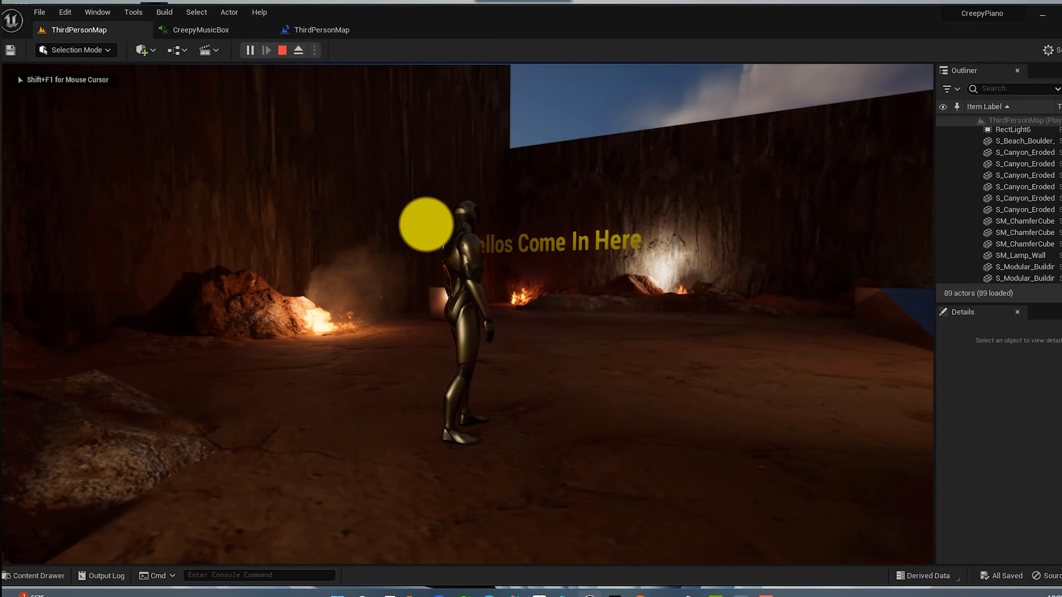
key("w")
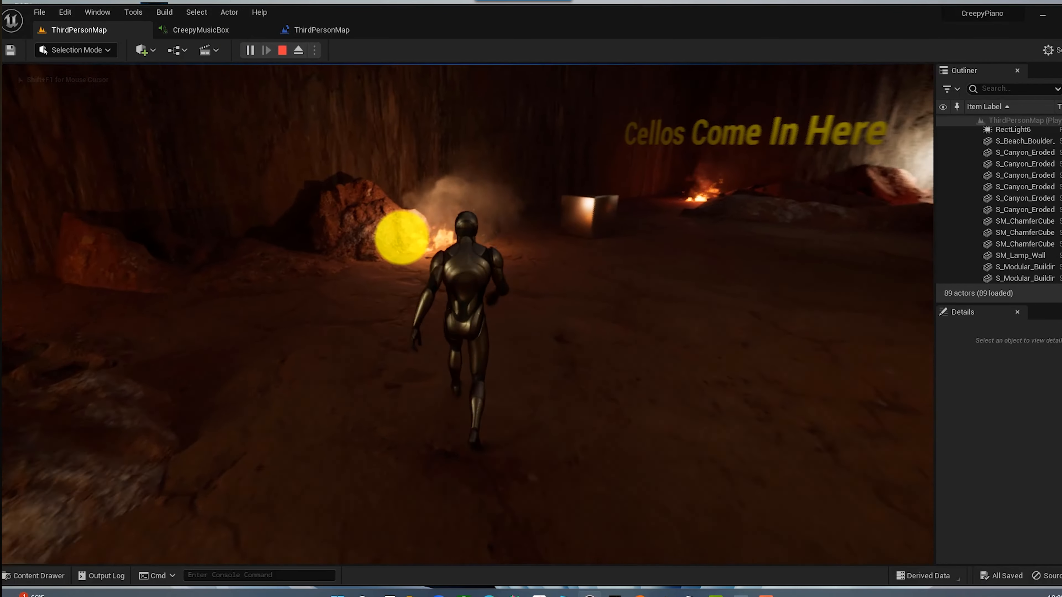
key("w")
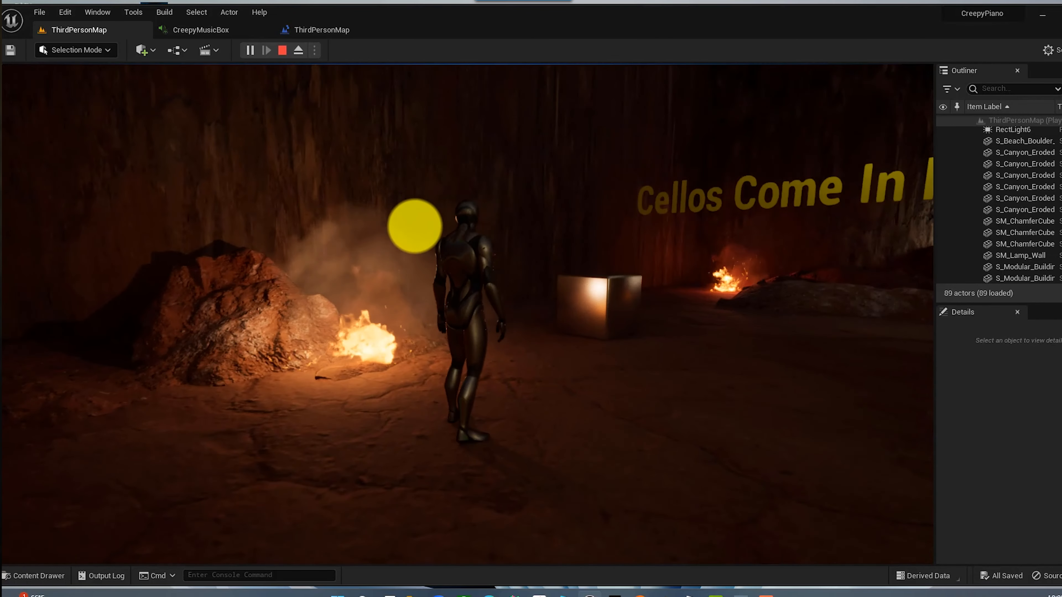
key("w")
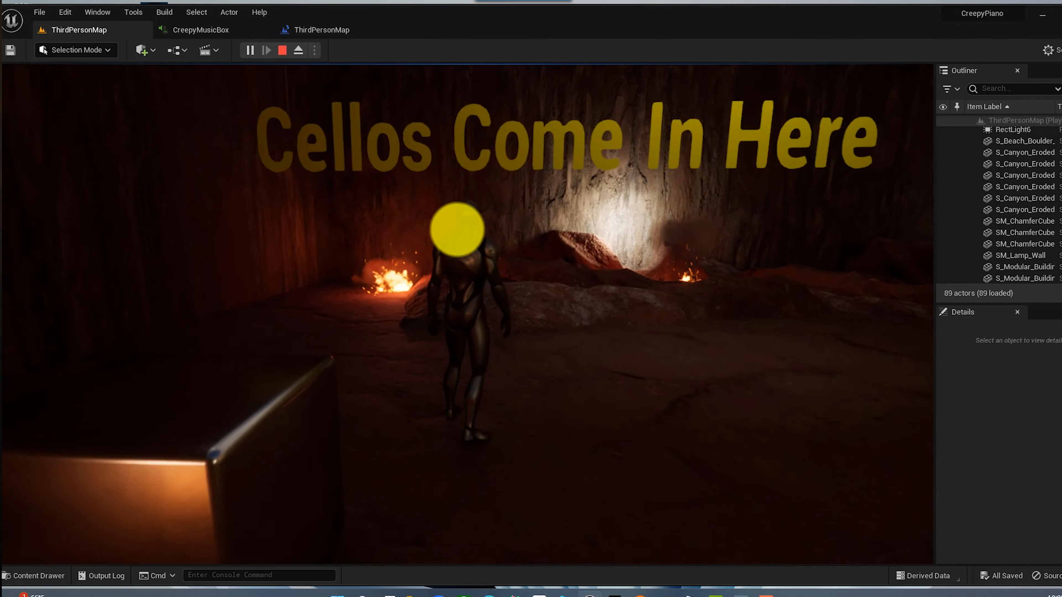
key("w")
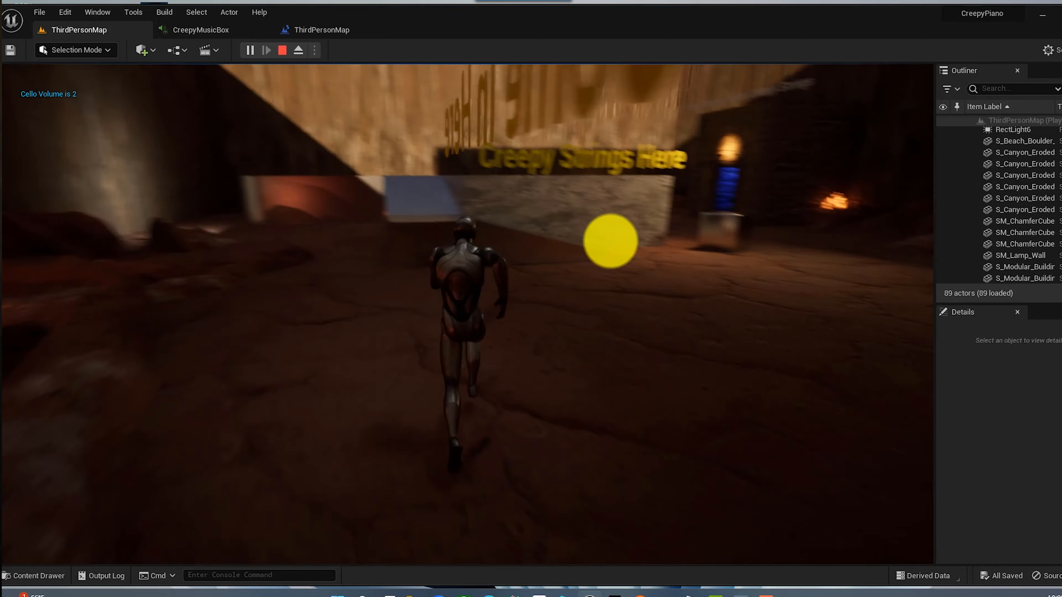
key("w")
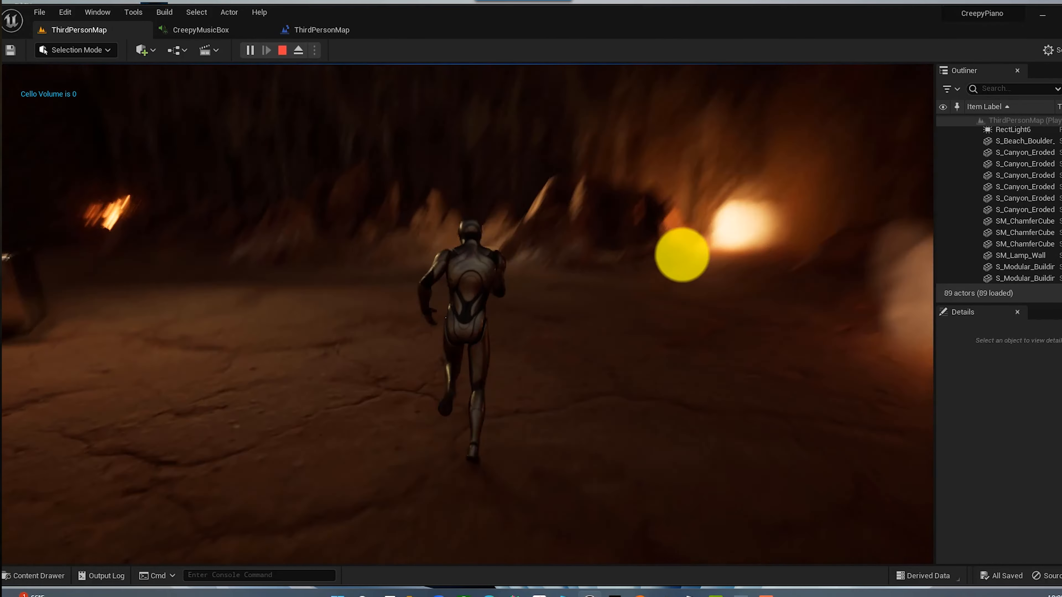
key("w")
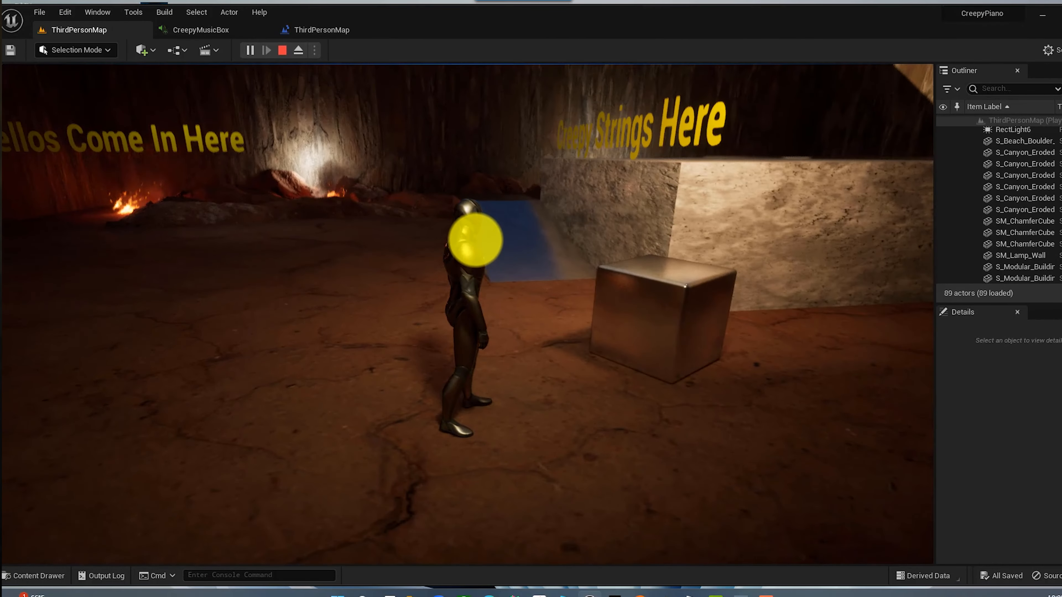
key("Escape")
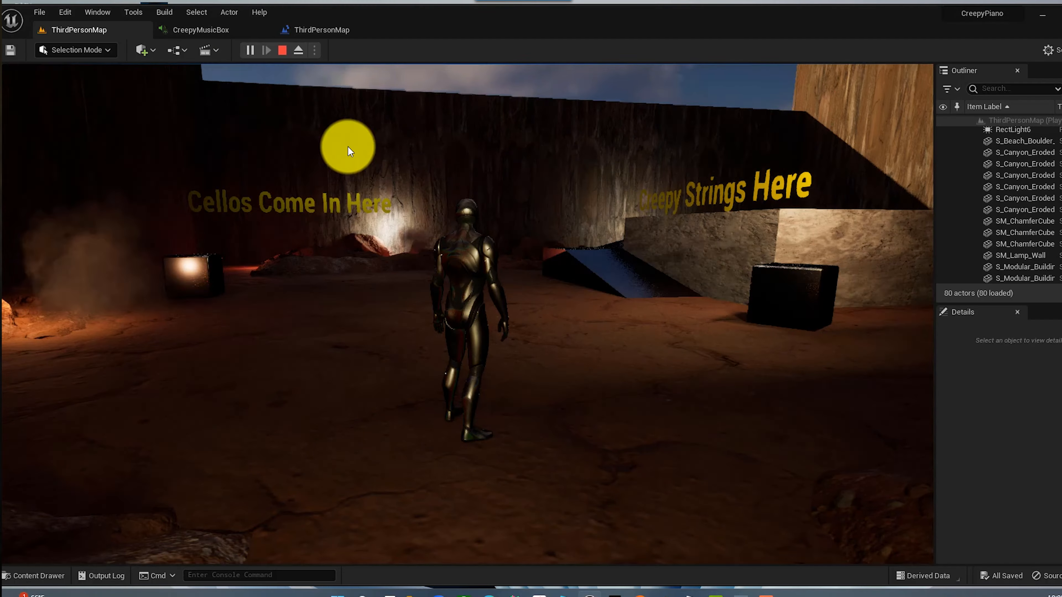
Play the level again and run the character past the stone platform toward the brick room doorway
left_click(348, 146)
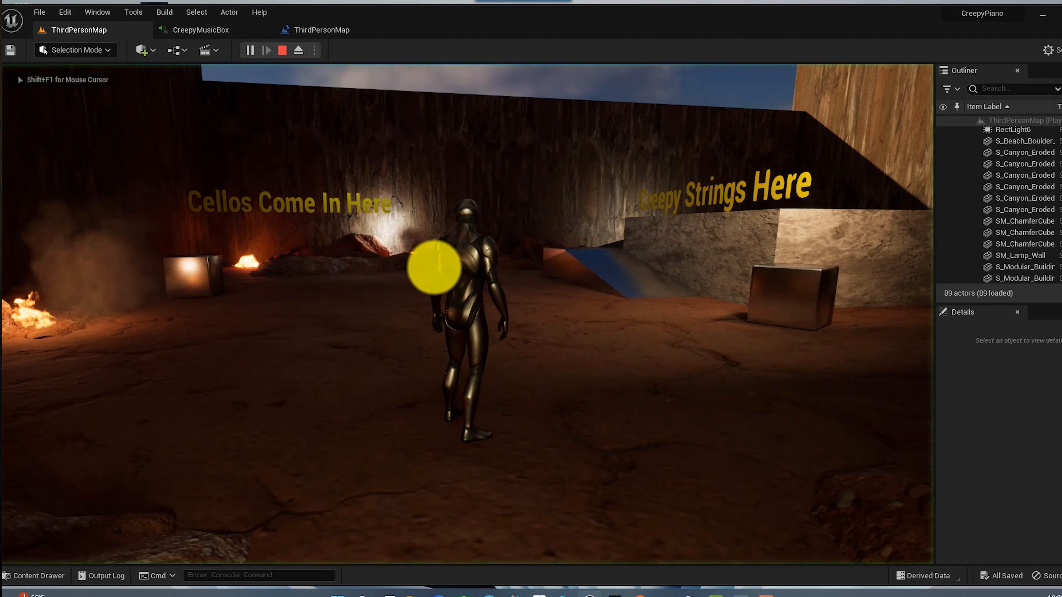
key("w")
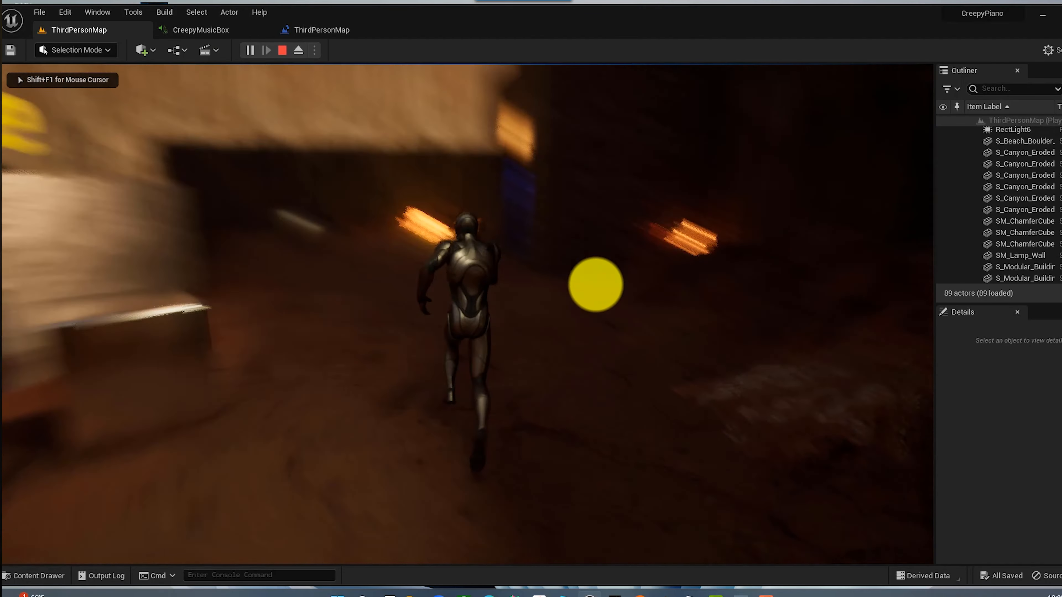